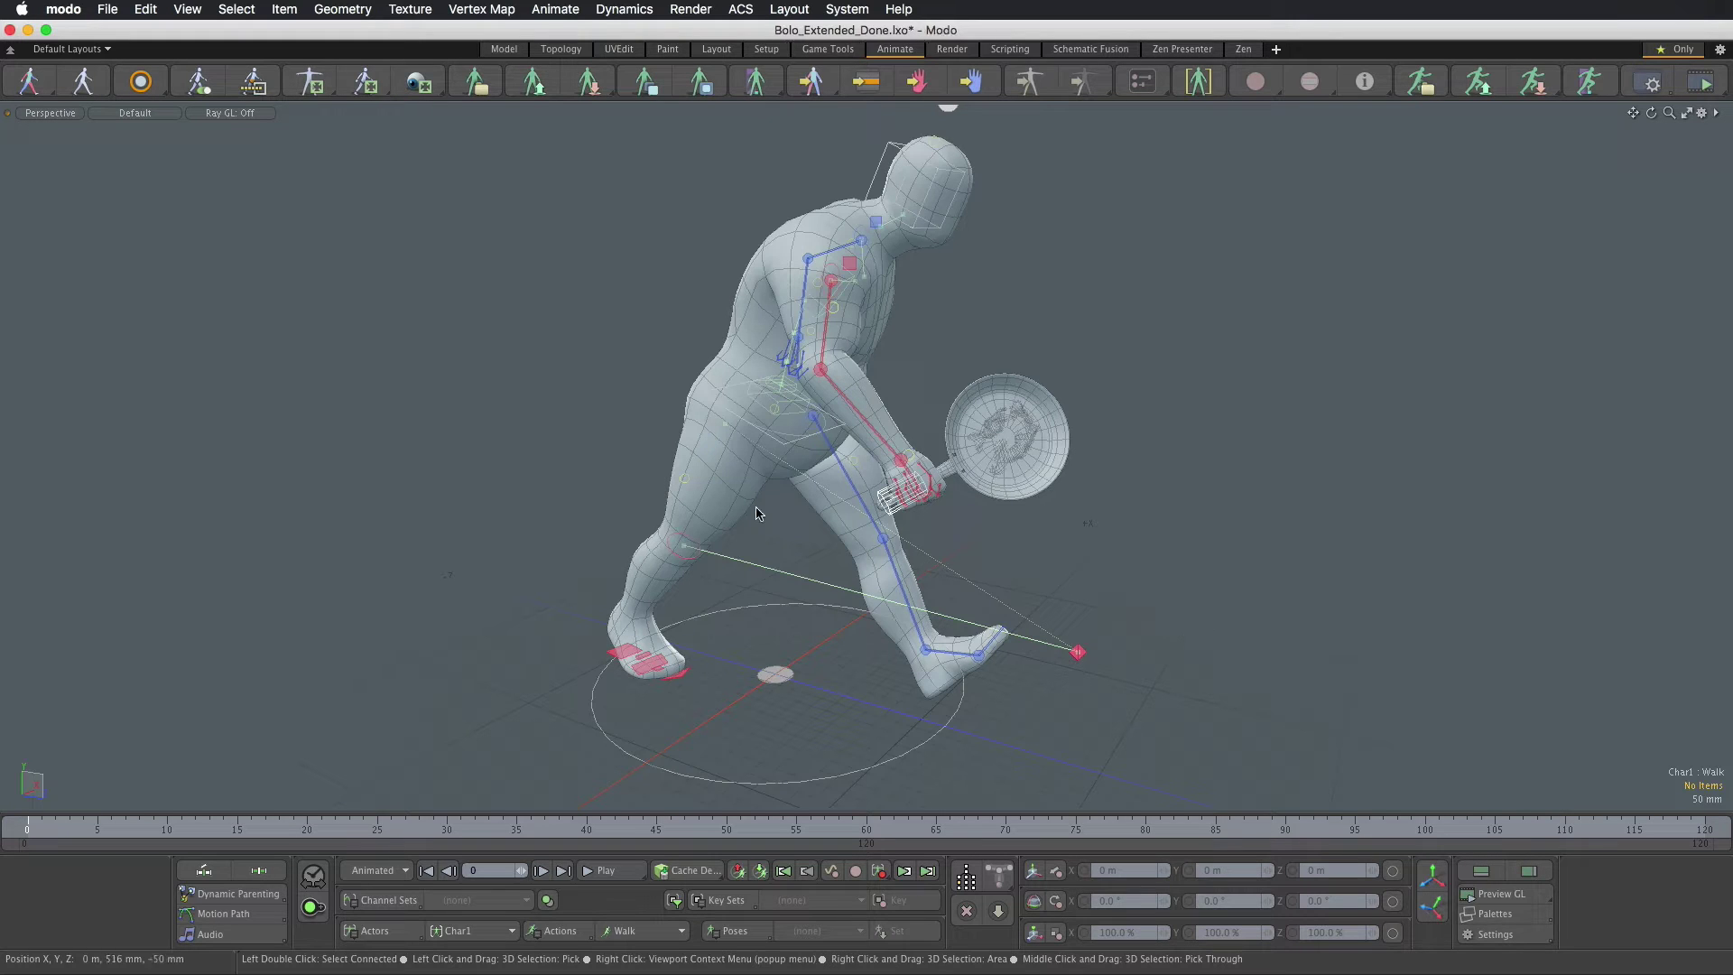
{"action": "left_click_drag", "start_coordinate": [846, 523], "coordinate": [967, 580], "text": "alt"}
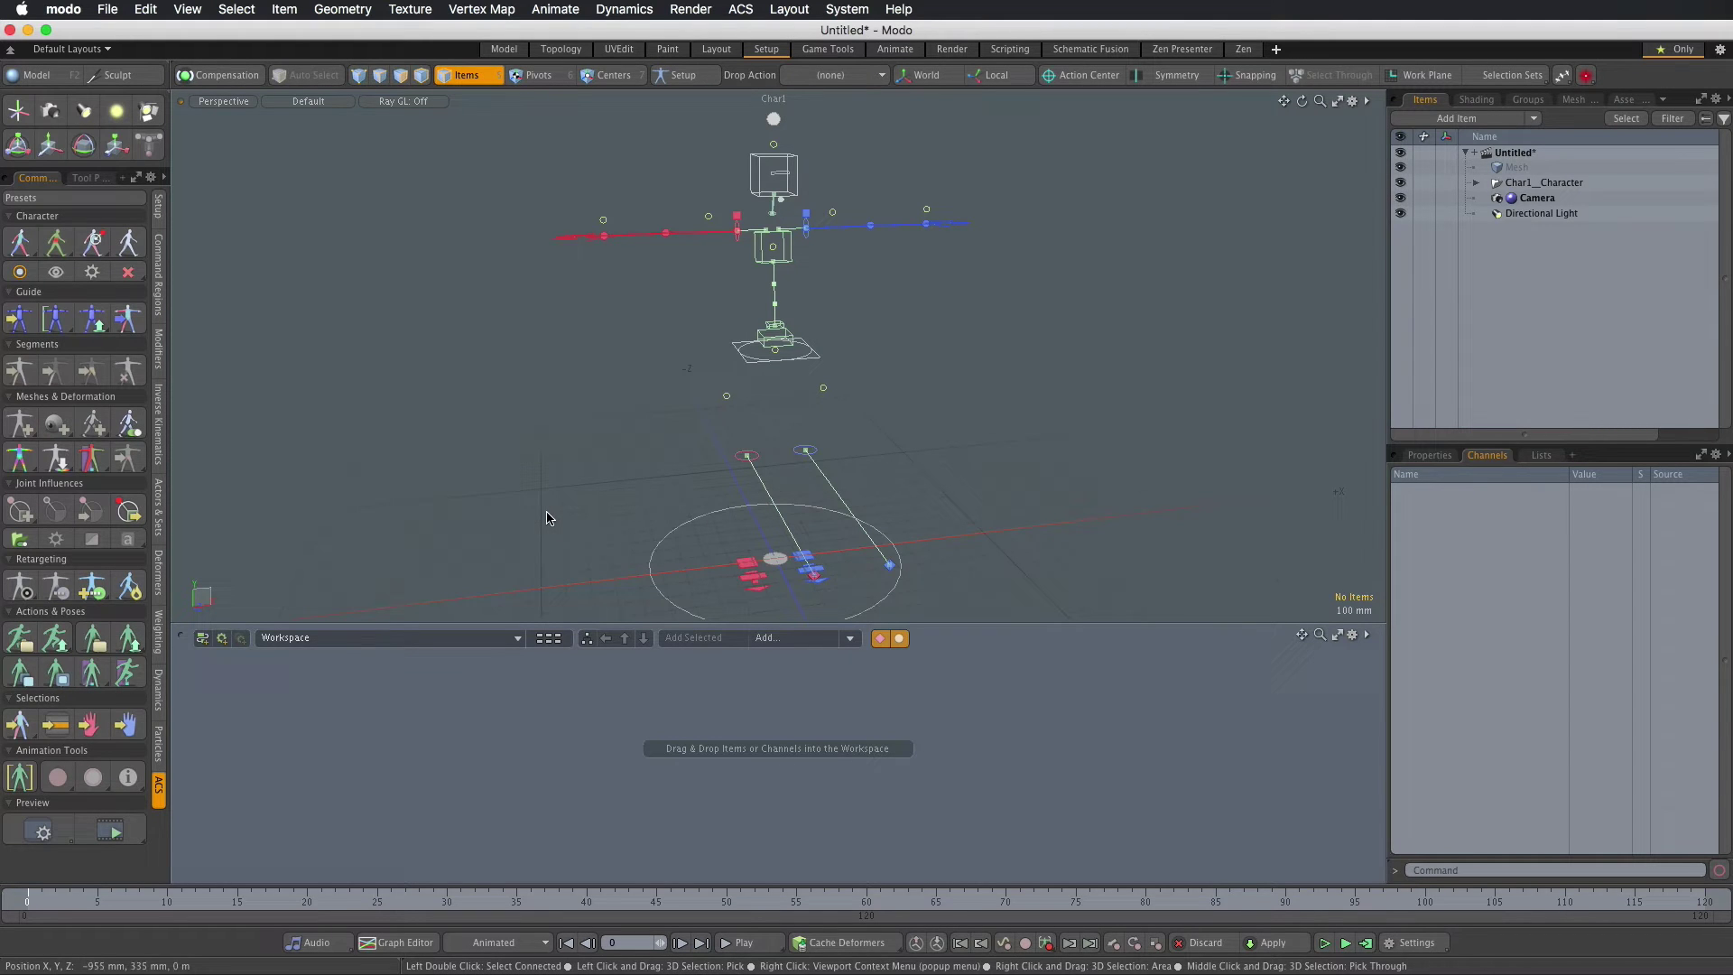
Step: Open the Char1__Assemblies assembly in the schematic, enlarge the schematic view and focus on the right pinky and ring metacarpal nodes
{"action": "left_click", "coordinate": [548, 637]}
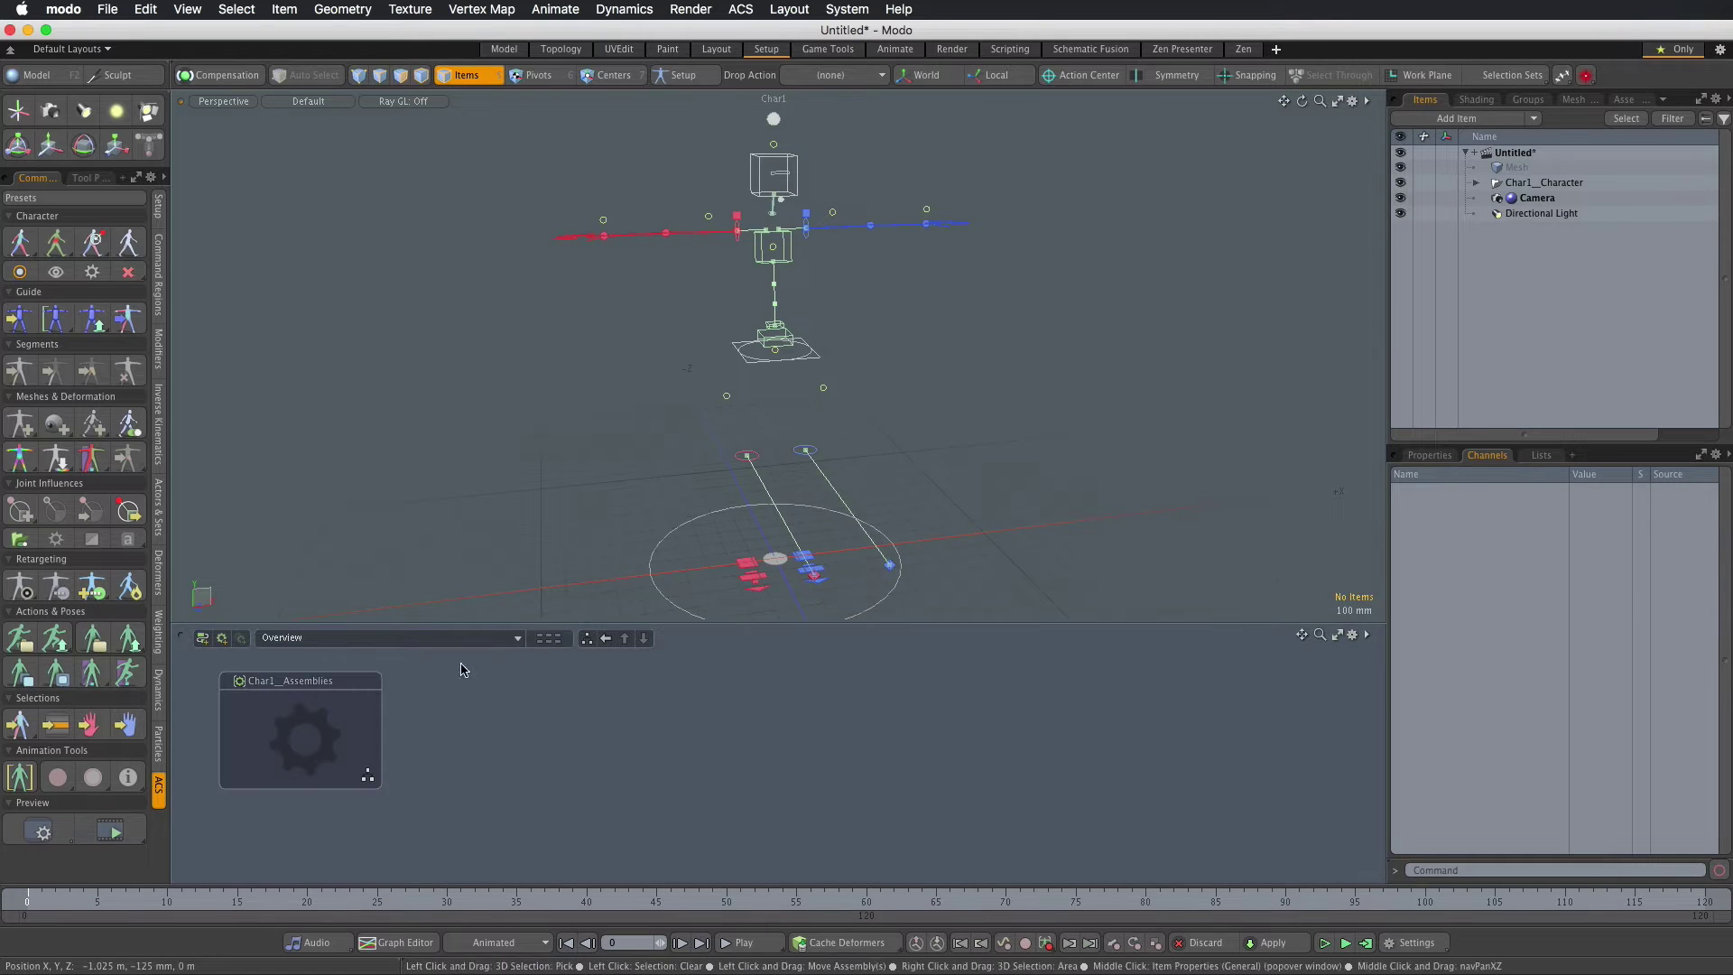
{"action": "left_click", "coordinate": [314, 683]}
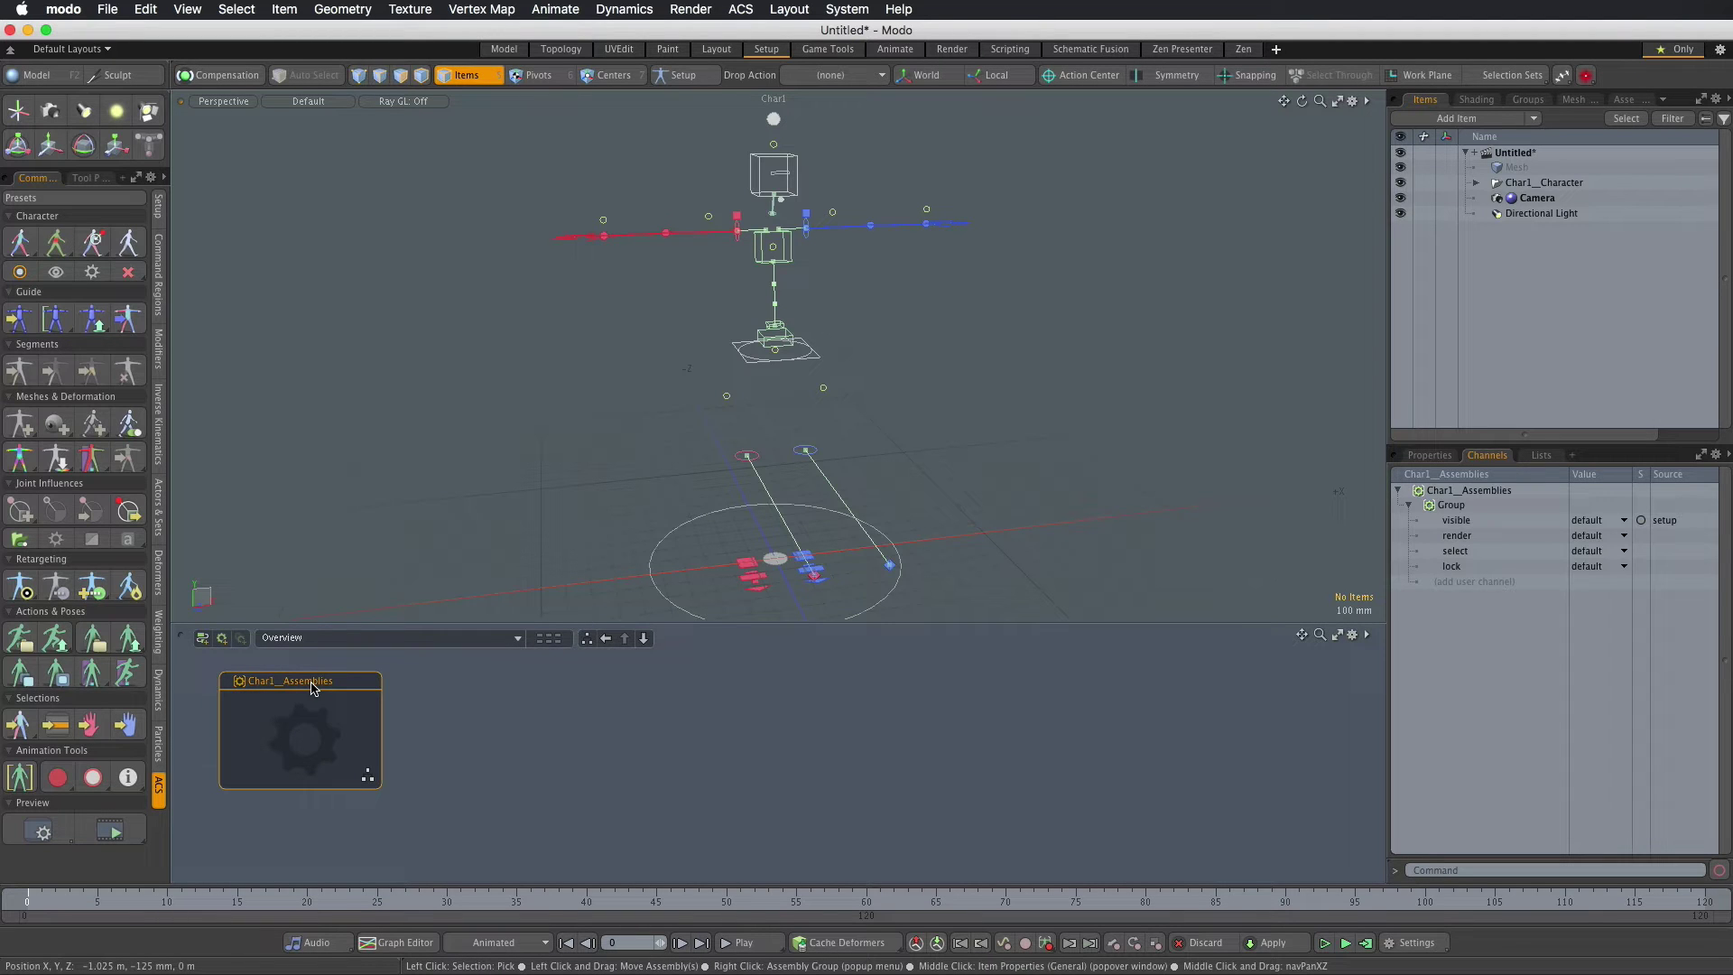
{"action": "double_click", "coordinate": [312, 688]}
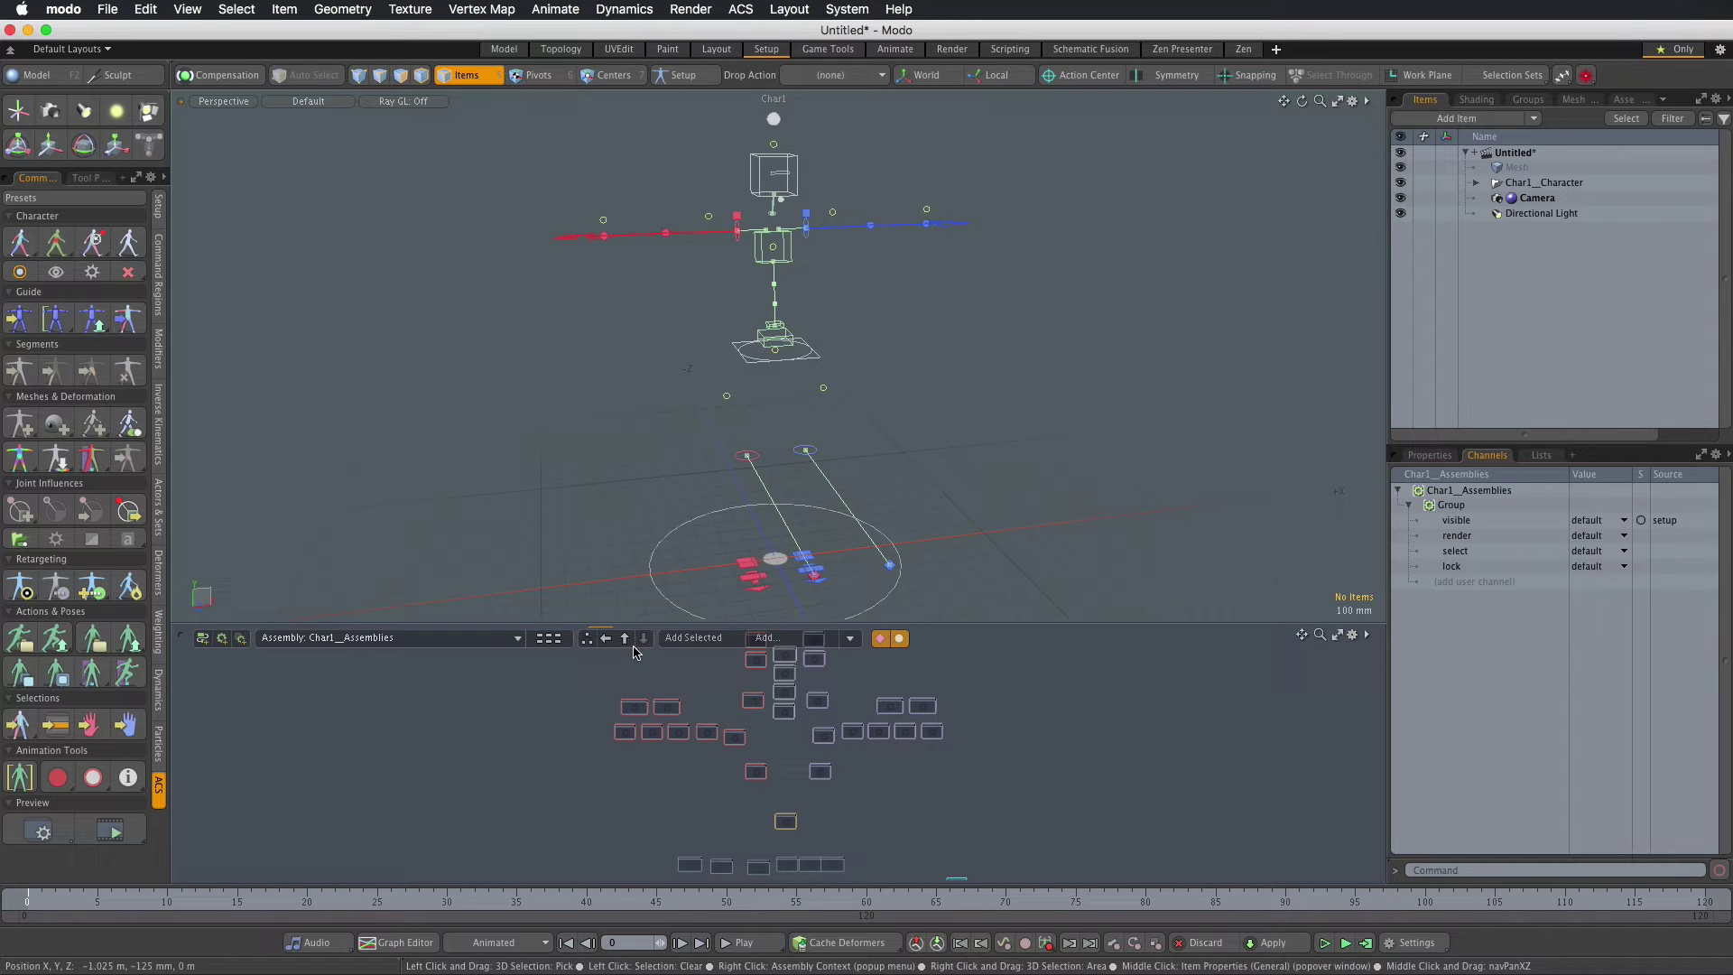
{"action": "left_click_drag", "start_coordinate": [662, 622], "coordinate": [662, 508]}
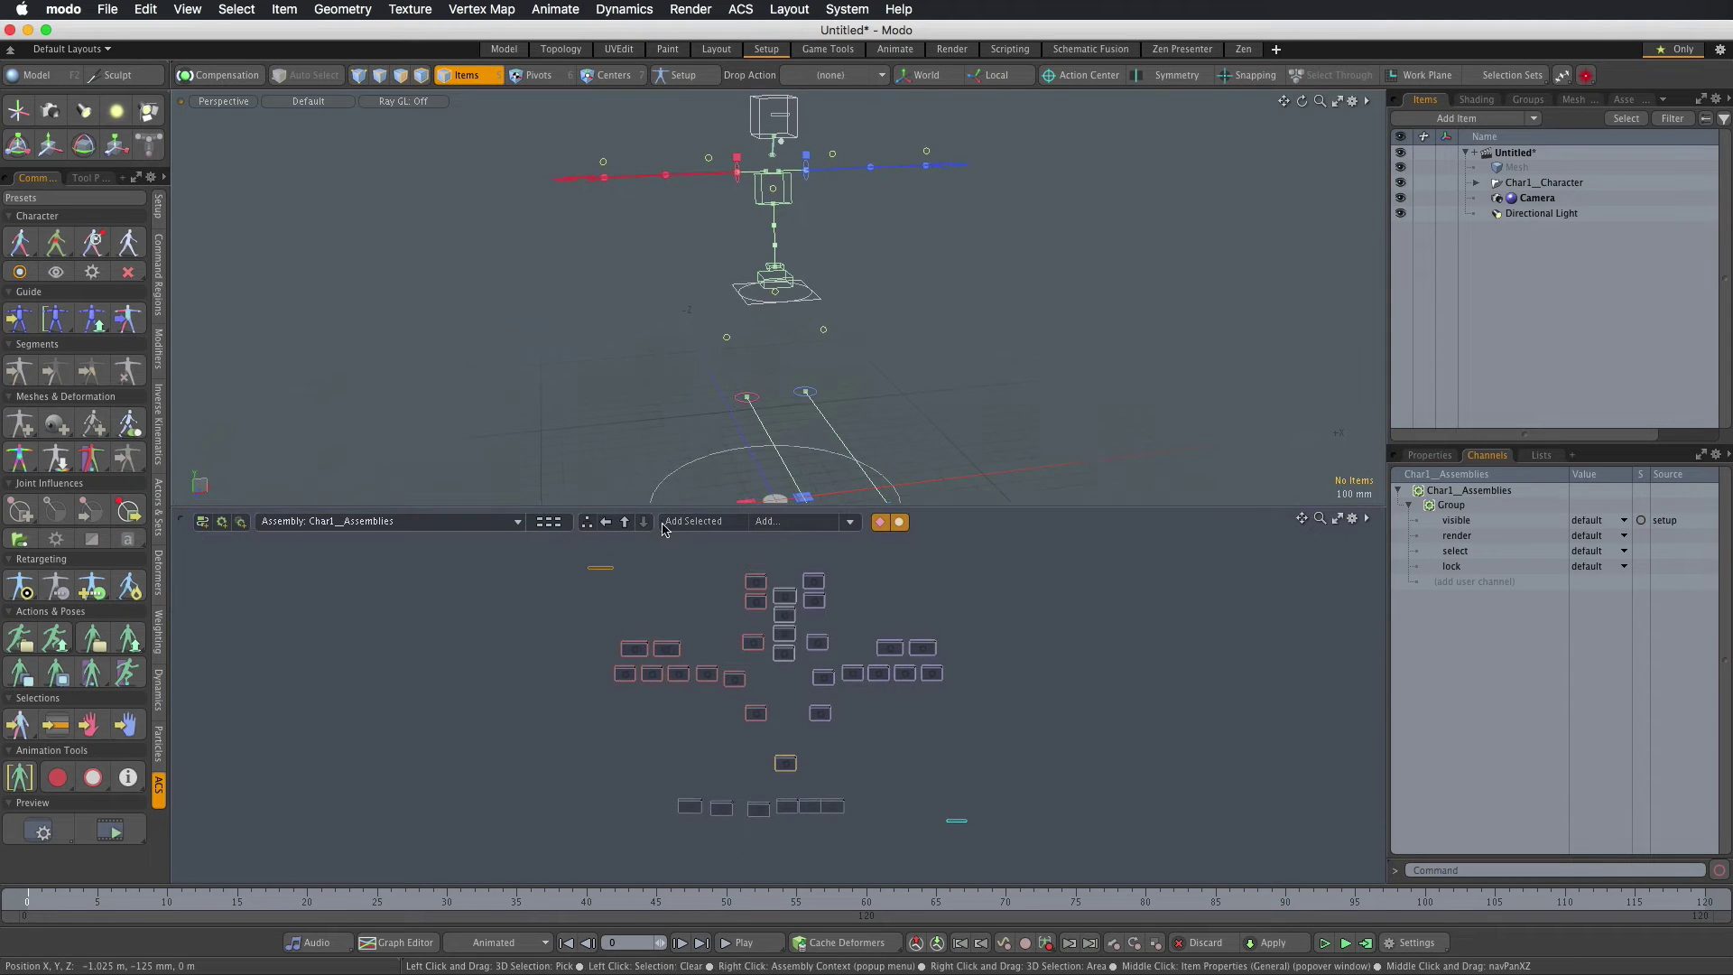
{"action": "left_click_drag", "start_coordinate": [758, 622], "coordinate": [788, 732], "text": "ctrl+alt"}
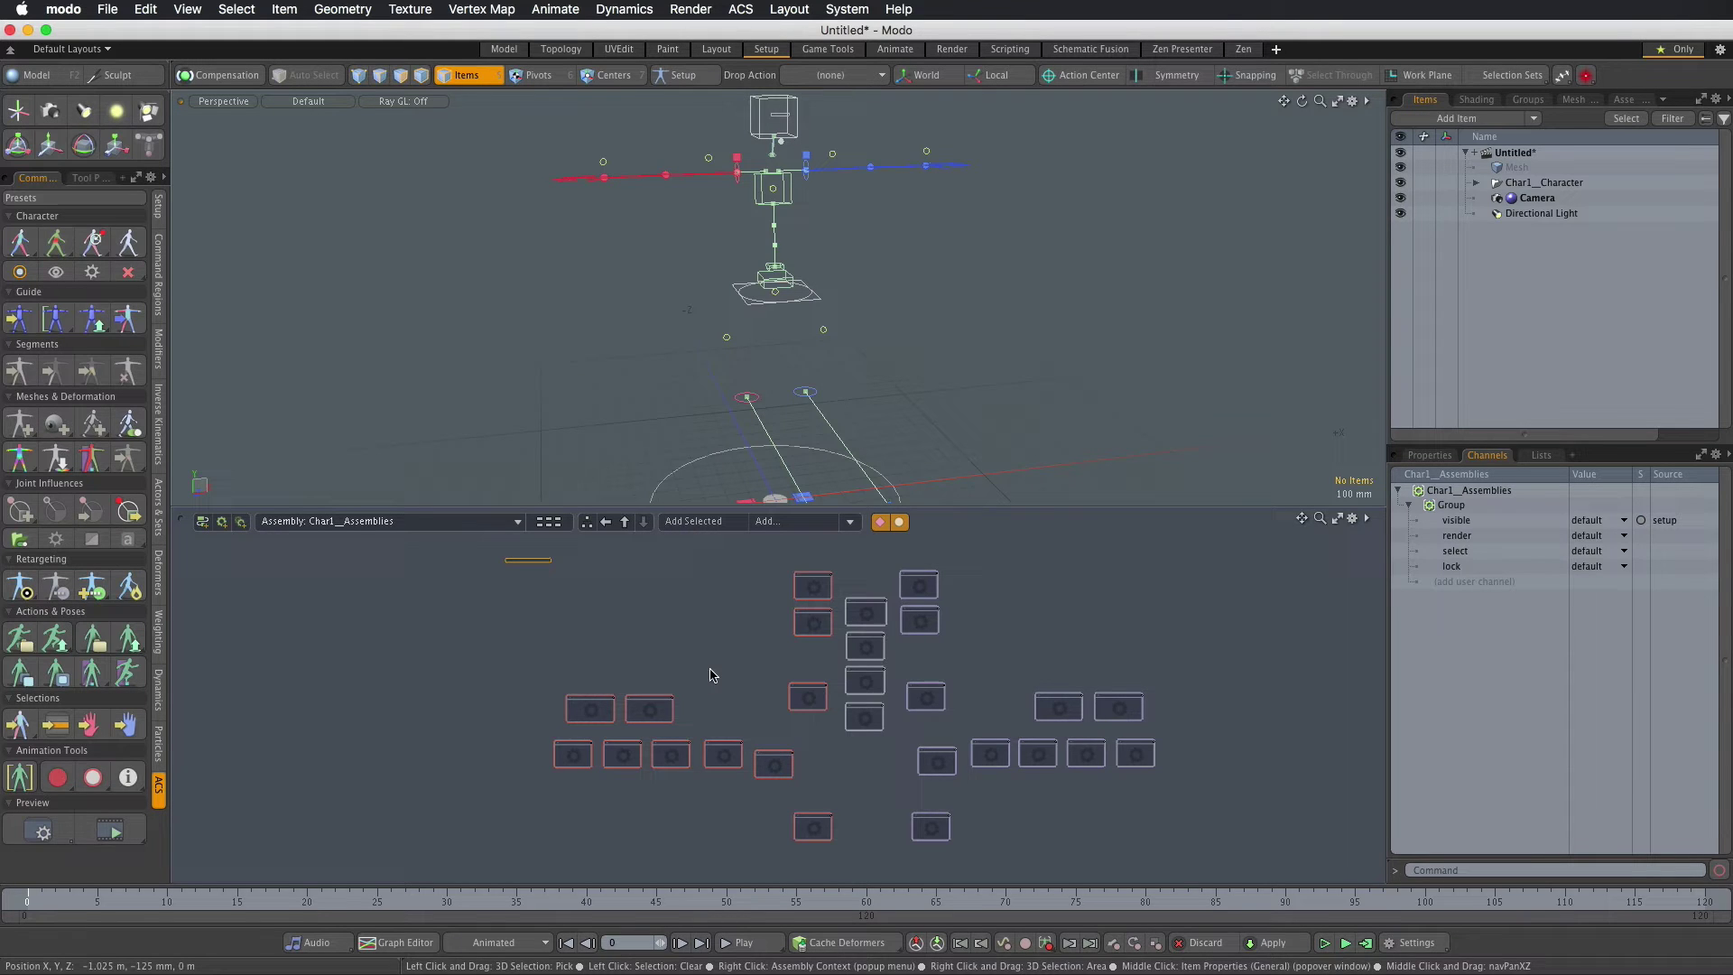
{"action": "left_click_drag", "start_coordinate": [708, 673], "coordinate": [735, 689], "text": "ctrl+alt"}
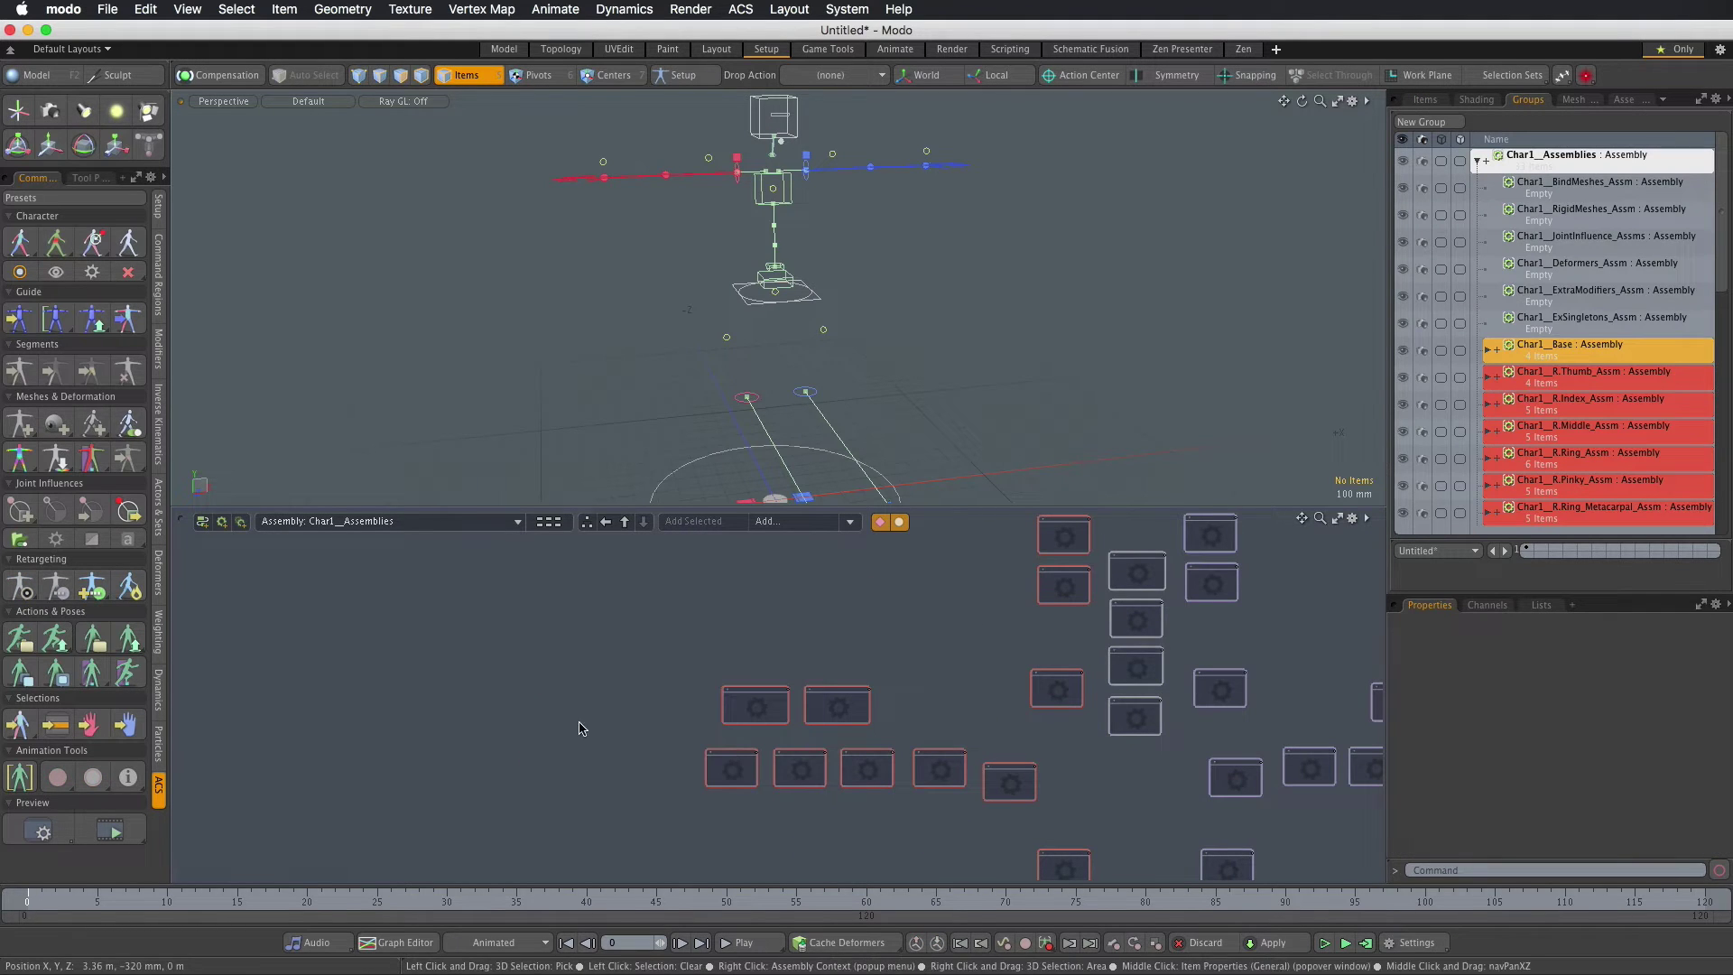
{"action": "left_click_drag", "start_coordinate": [708, 755], "coordinate": [746, 880], "text": "ctrl+alt"}
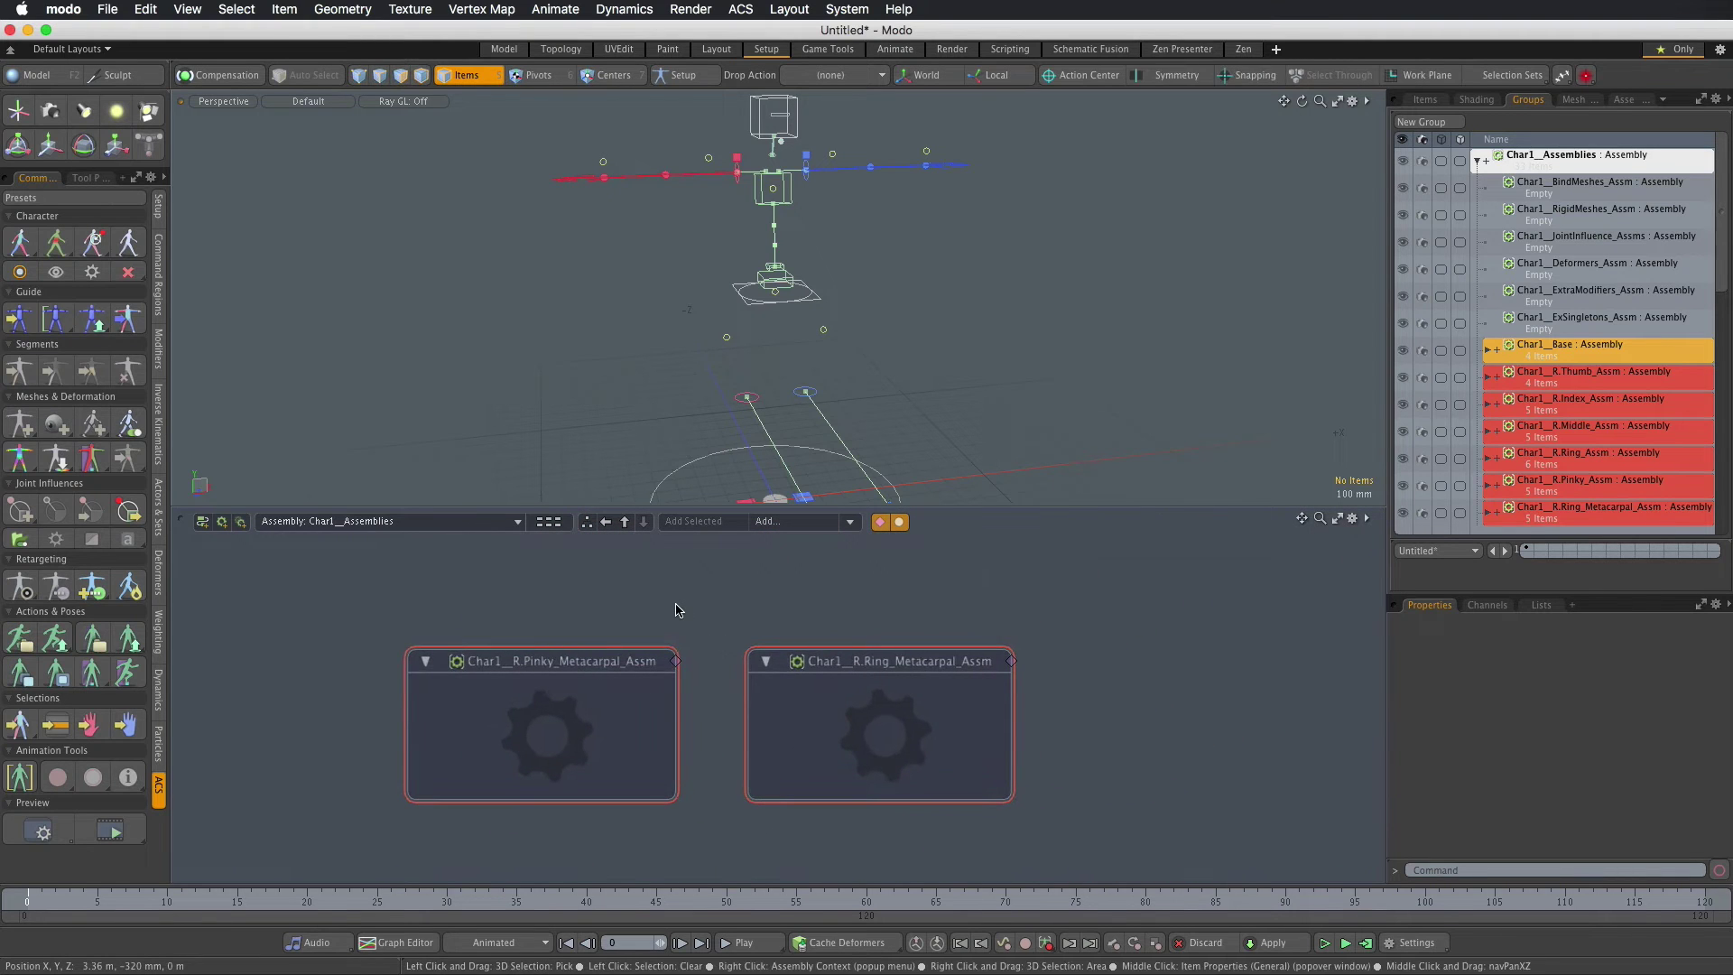
Step: Create a sub-assembly named Char1__Accessory_Assm inside Char1__Assemblies and place its node in empty space beside the metacarpal nodes
{"action": "left_click", "coordinate": [241, 524]}
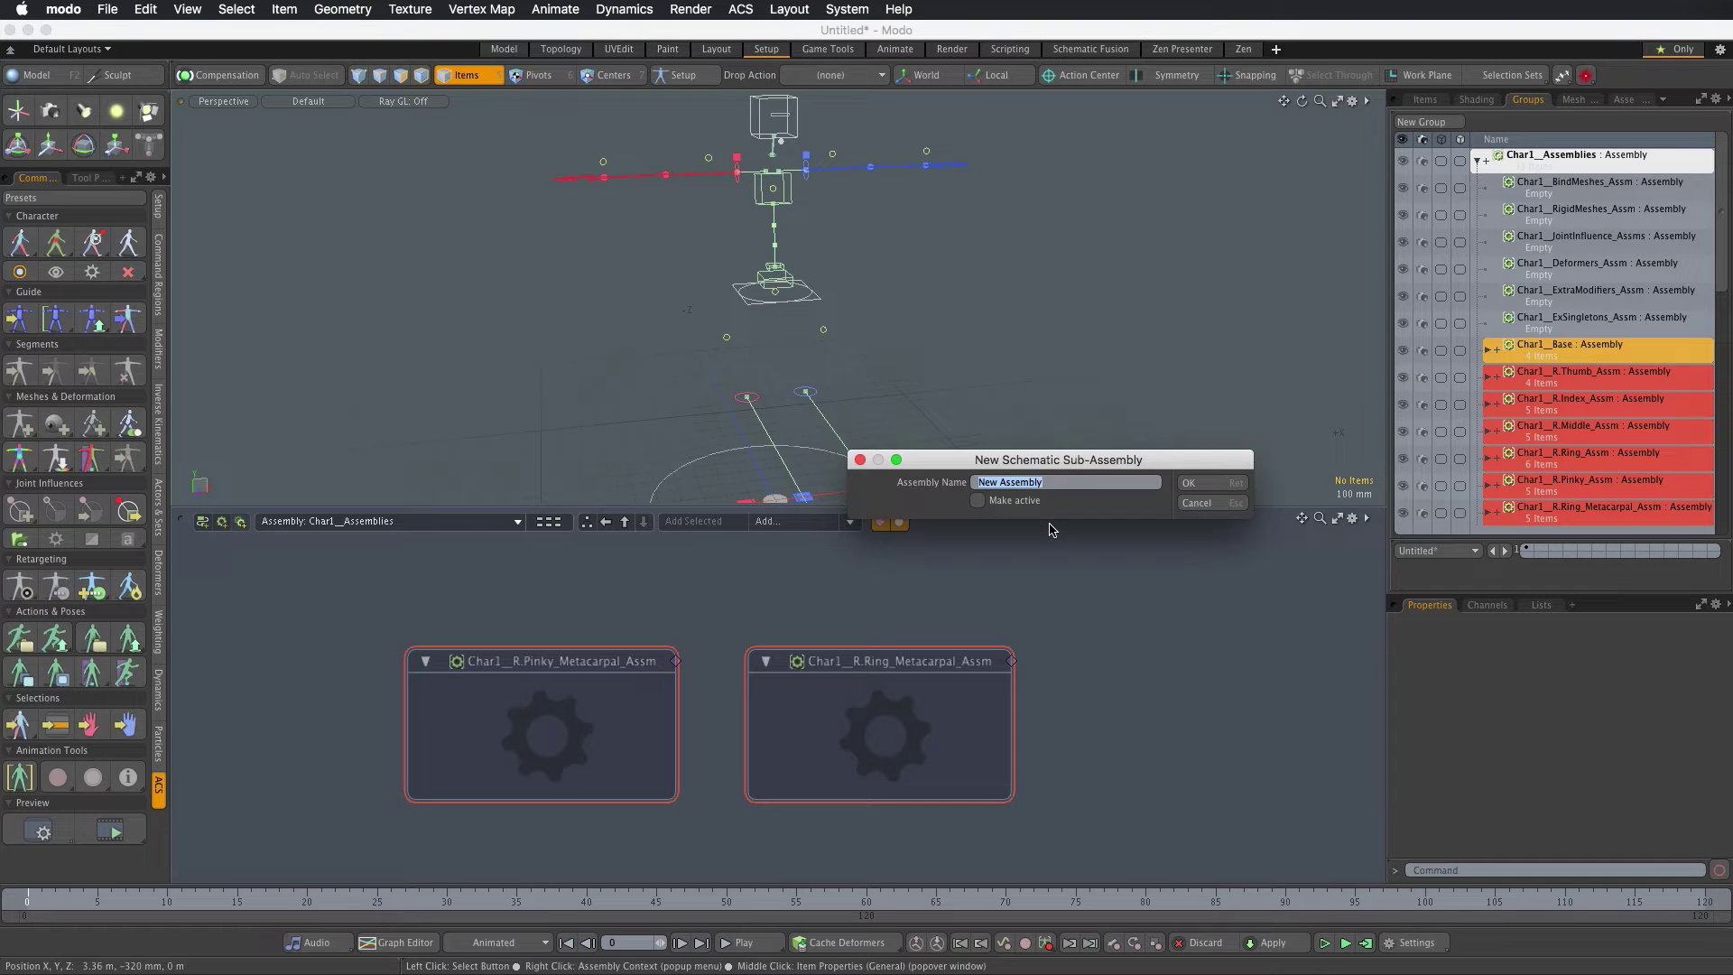
{"action": "type", "text": "Char1__Accessory_Asm"}
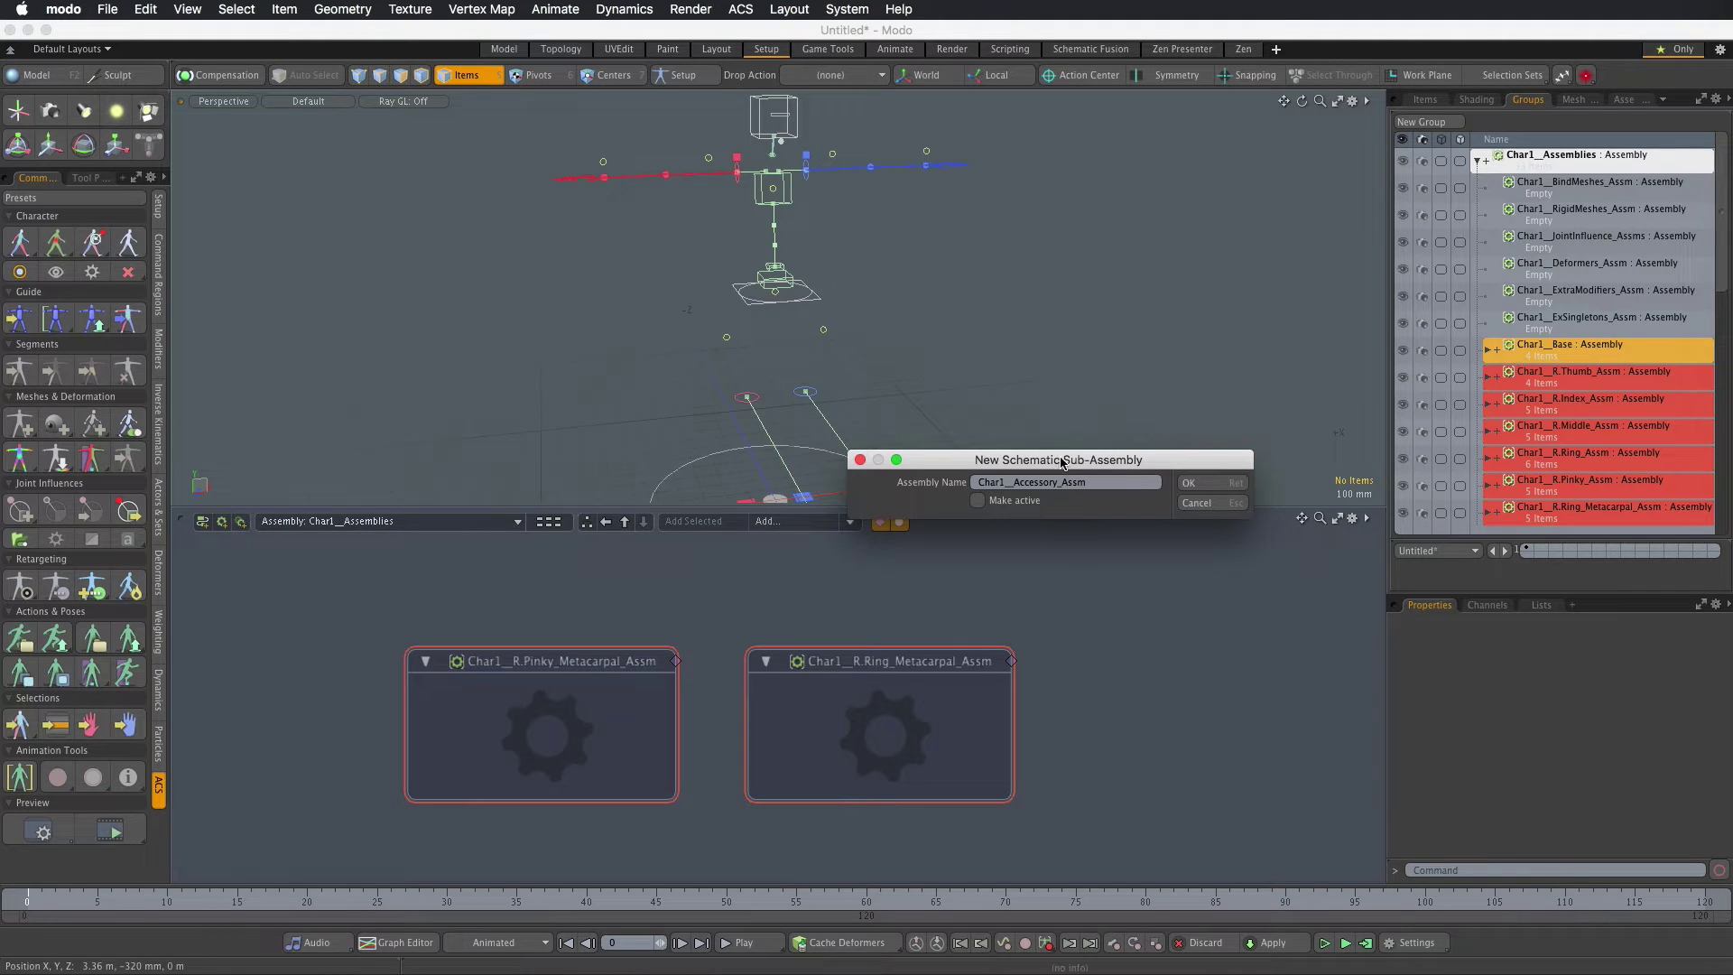
{"action": "left_click_drag", "start_coordinate": [1061, 463], "coordinate": [1067, 500]}
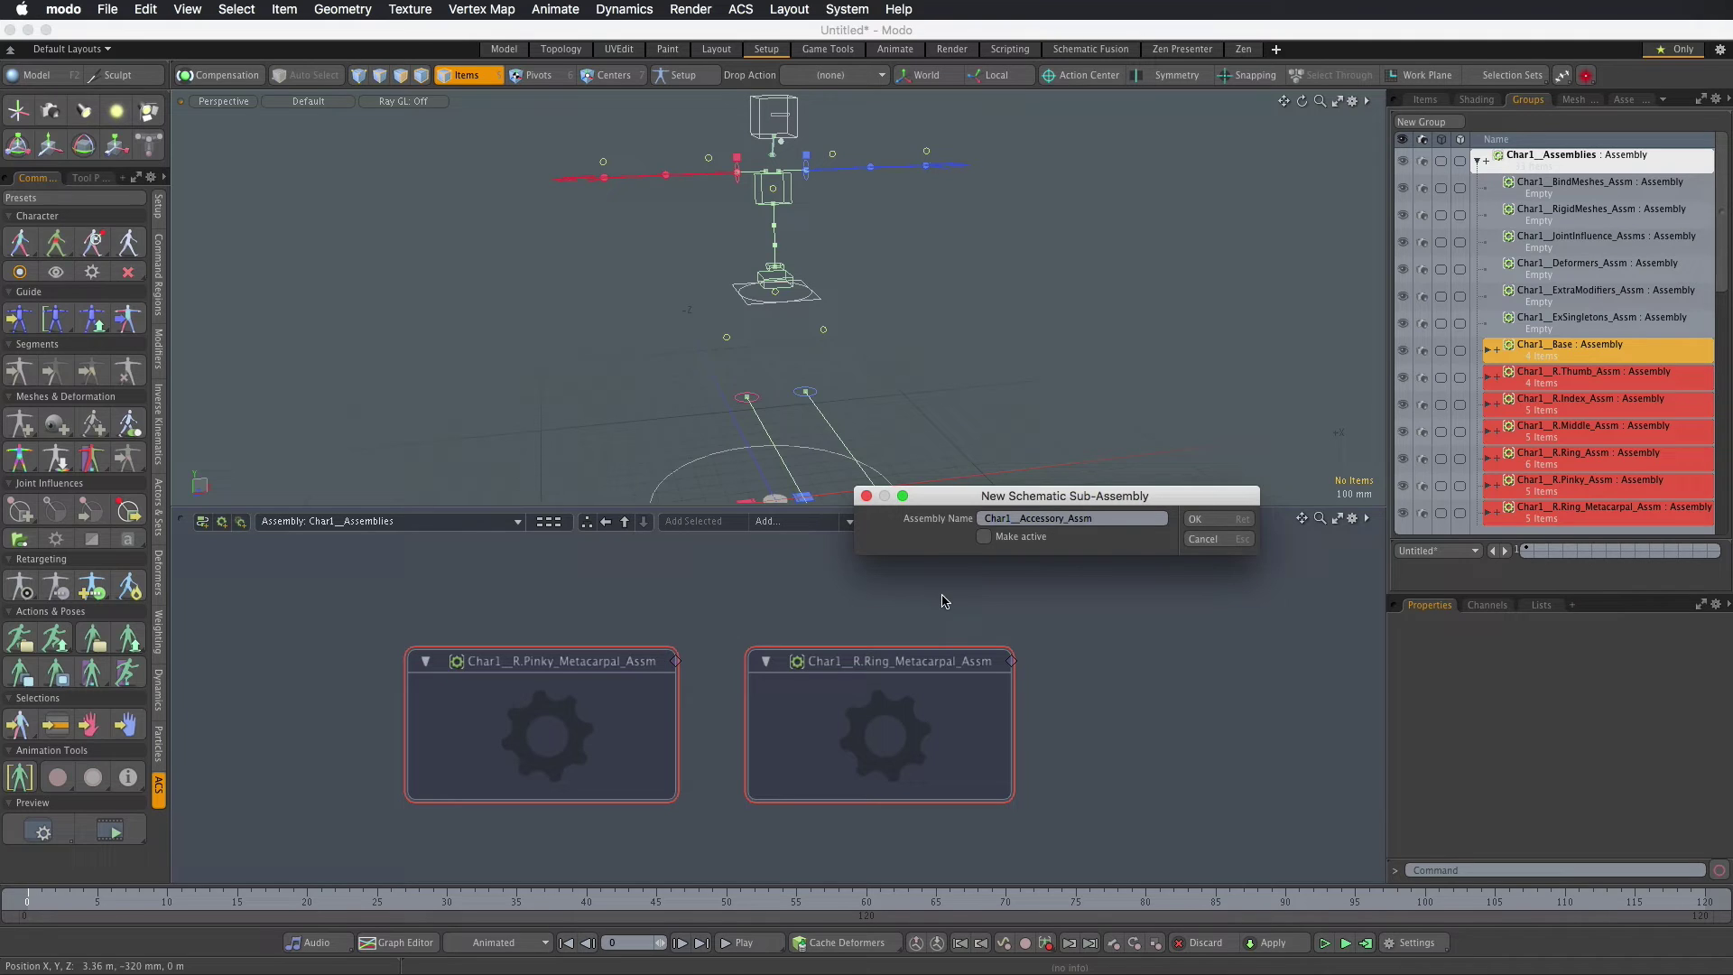
{"action": "left_click", "coordinate": [1200, 519]}
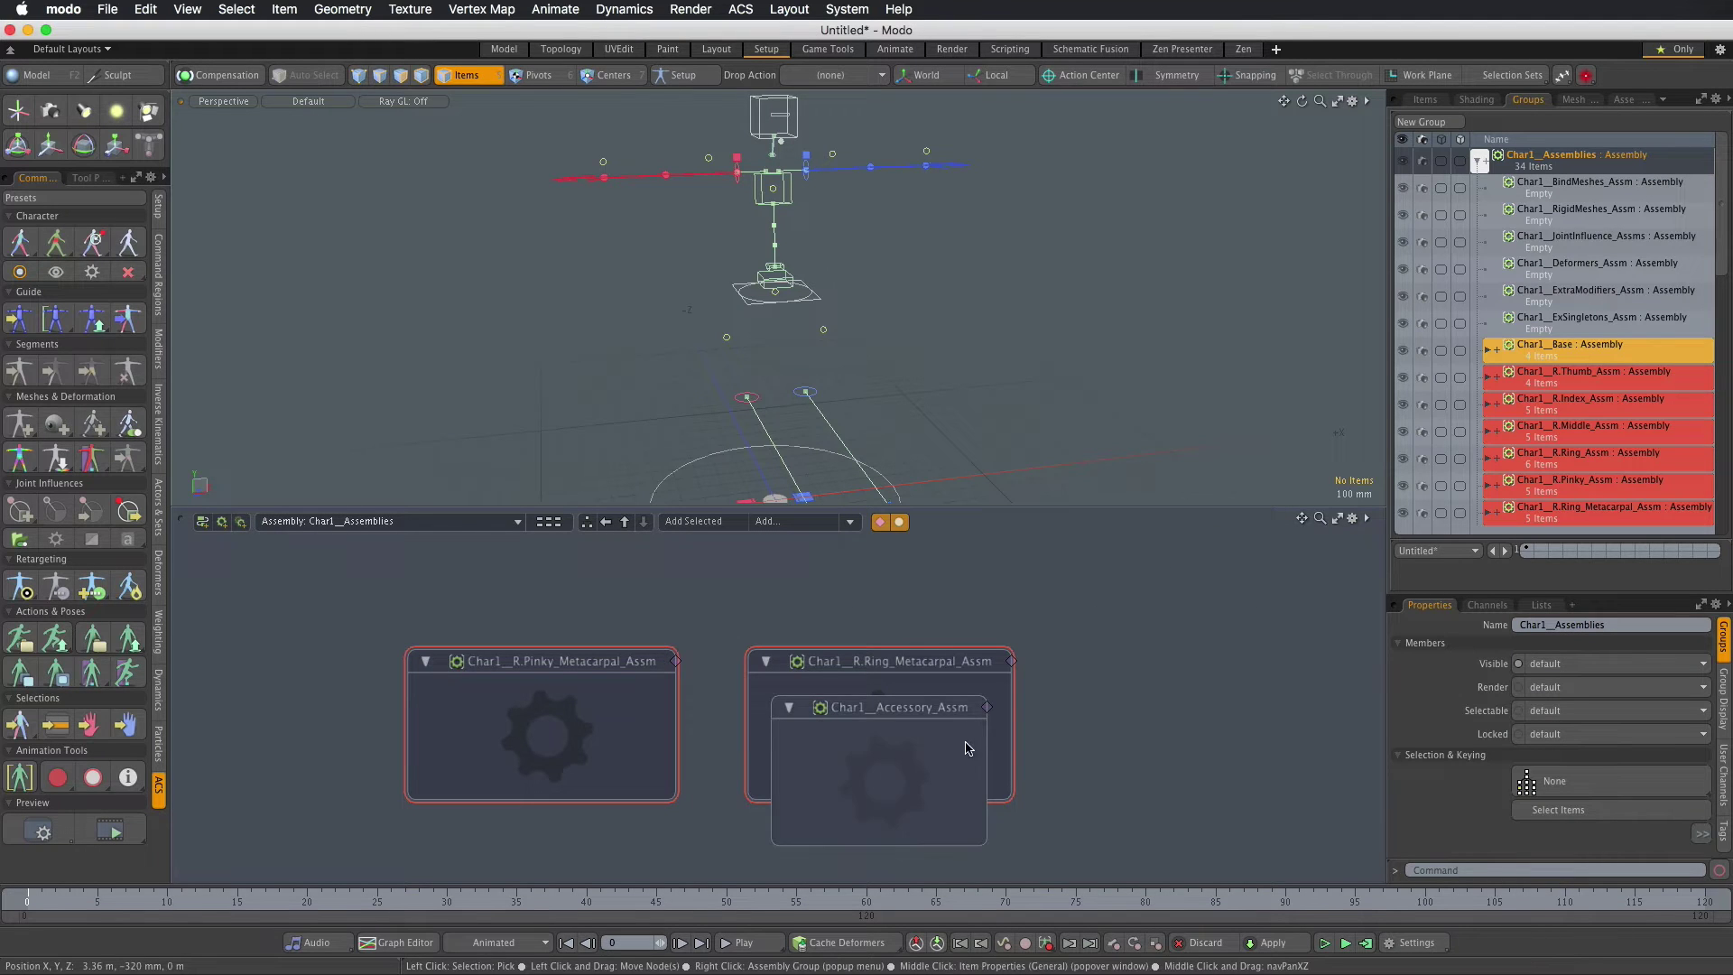
{"action": "left_click_drag", "start_coordinate": [932, 712], "coordinate": [1264, 593]}
{"action": "scroll", "coordinate": [799, 755], "scroll_direction": "down", "scroll_amount": 3}
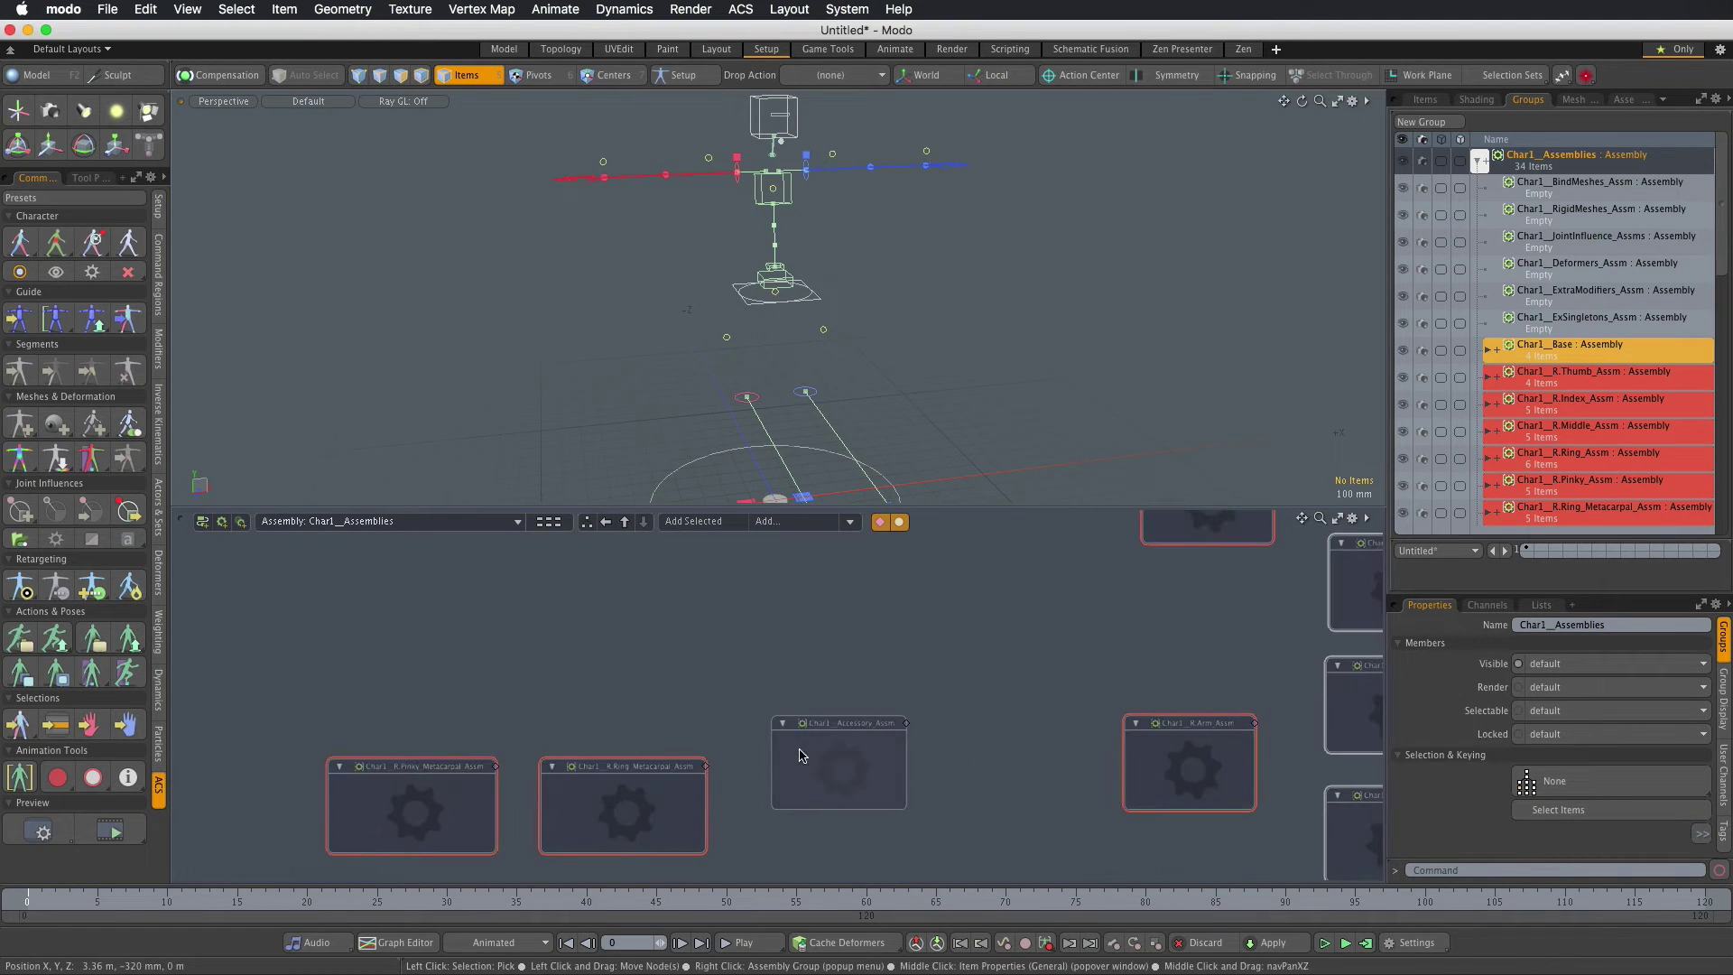
{"action": "left_click_drag", "start_coordinate": [845, 733], "coordinate": [848, 632]}
Step: Set the editor color of the Char1__Accessory_Assm node to Cyan and deselect it
{"action": "right_click", "coordinate": [848, 632]}
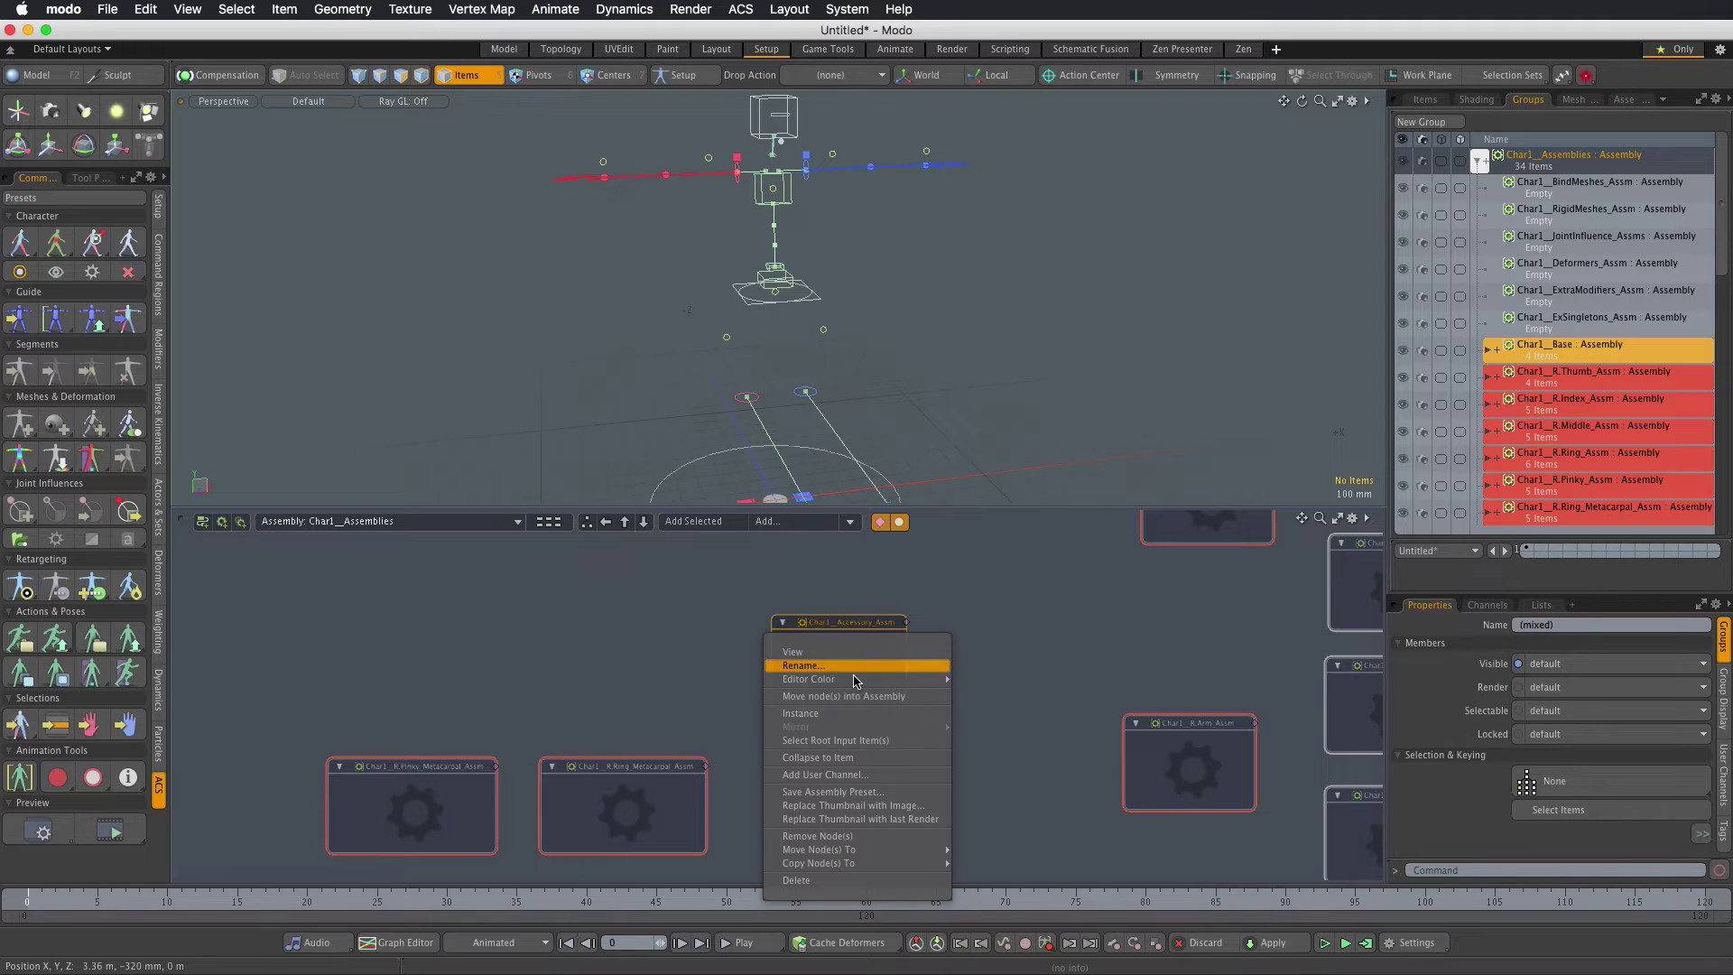
{"action": "mouse_move", "coordinate": [858, 680]}
{"action": "left_click", "coordinate": [993, 807]}
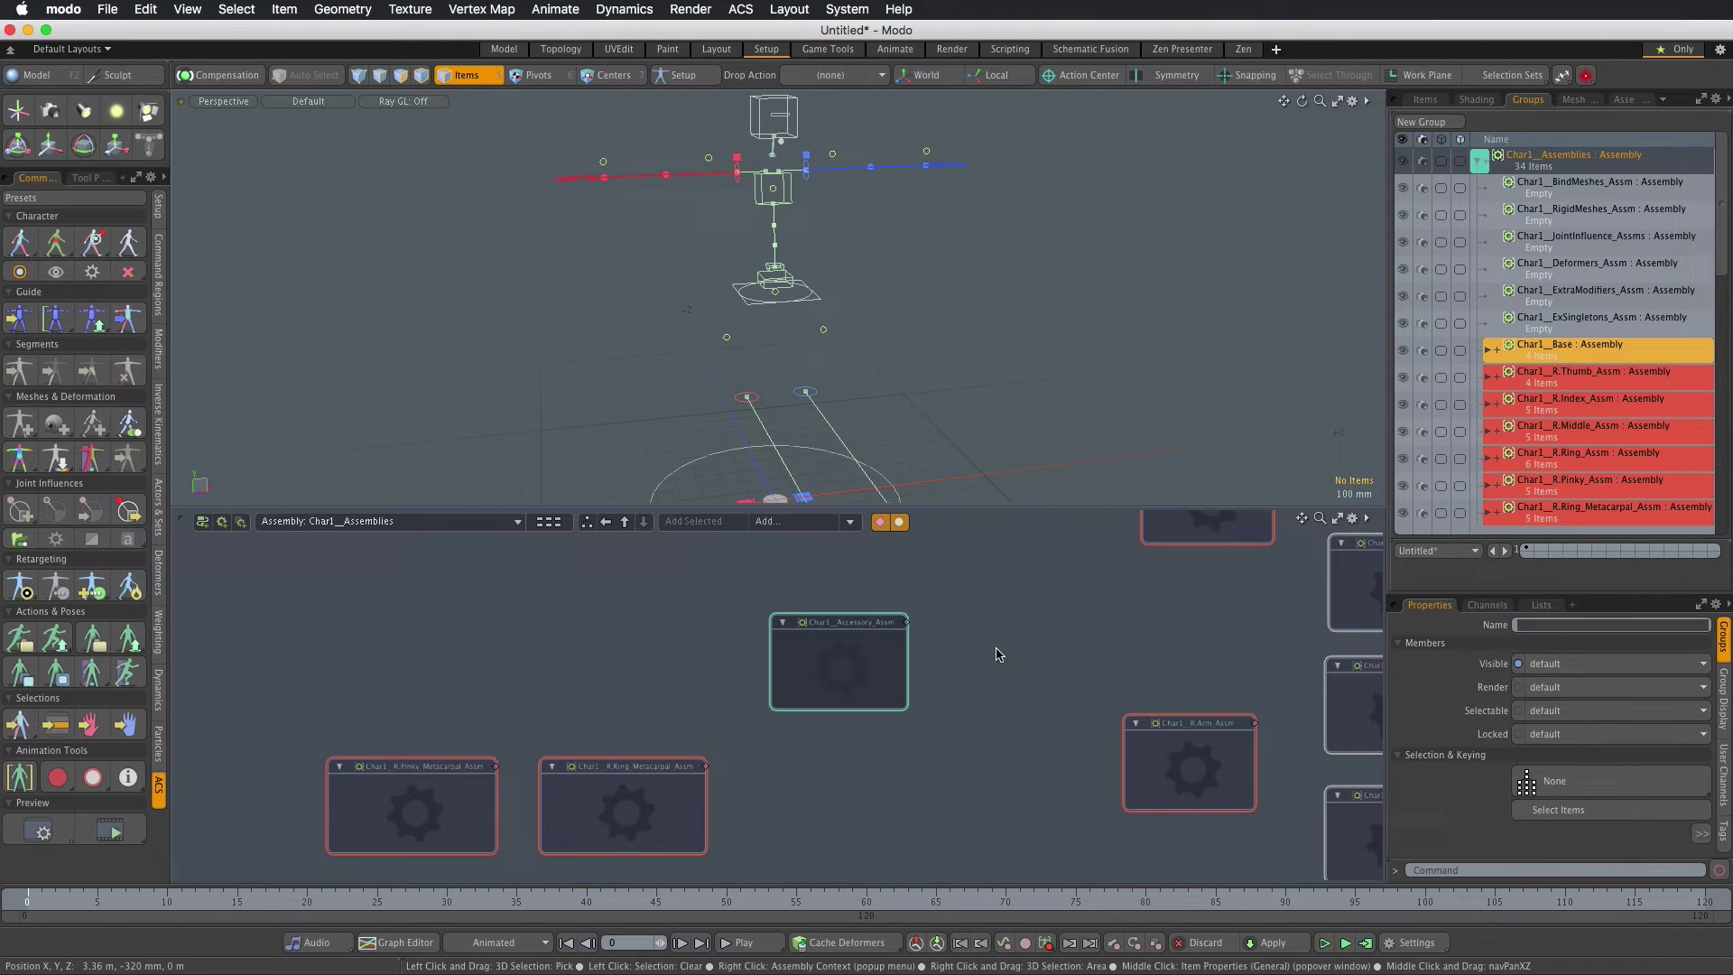
{"action": "left_click", "coordinate": [998, 654]}
{"action": "left_click_drag", "start_coordinate": [997, 654], "coordinate": [1068, 650], "text": "ctrl+alt"}
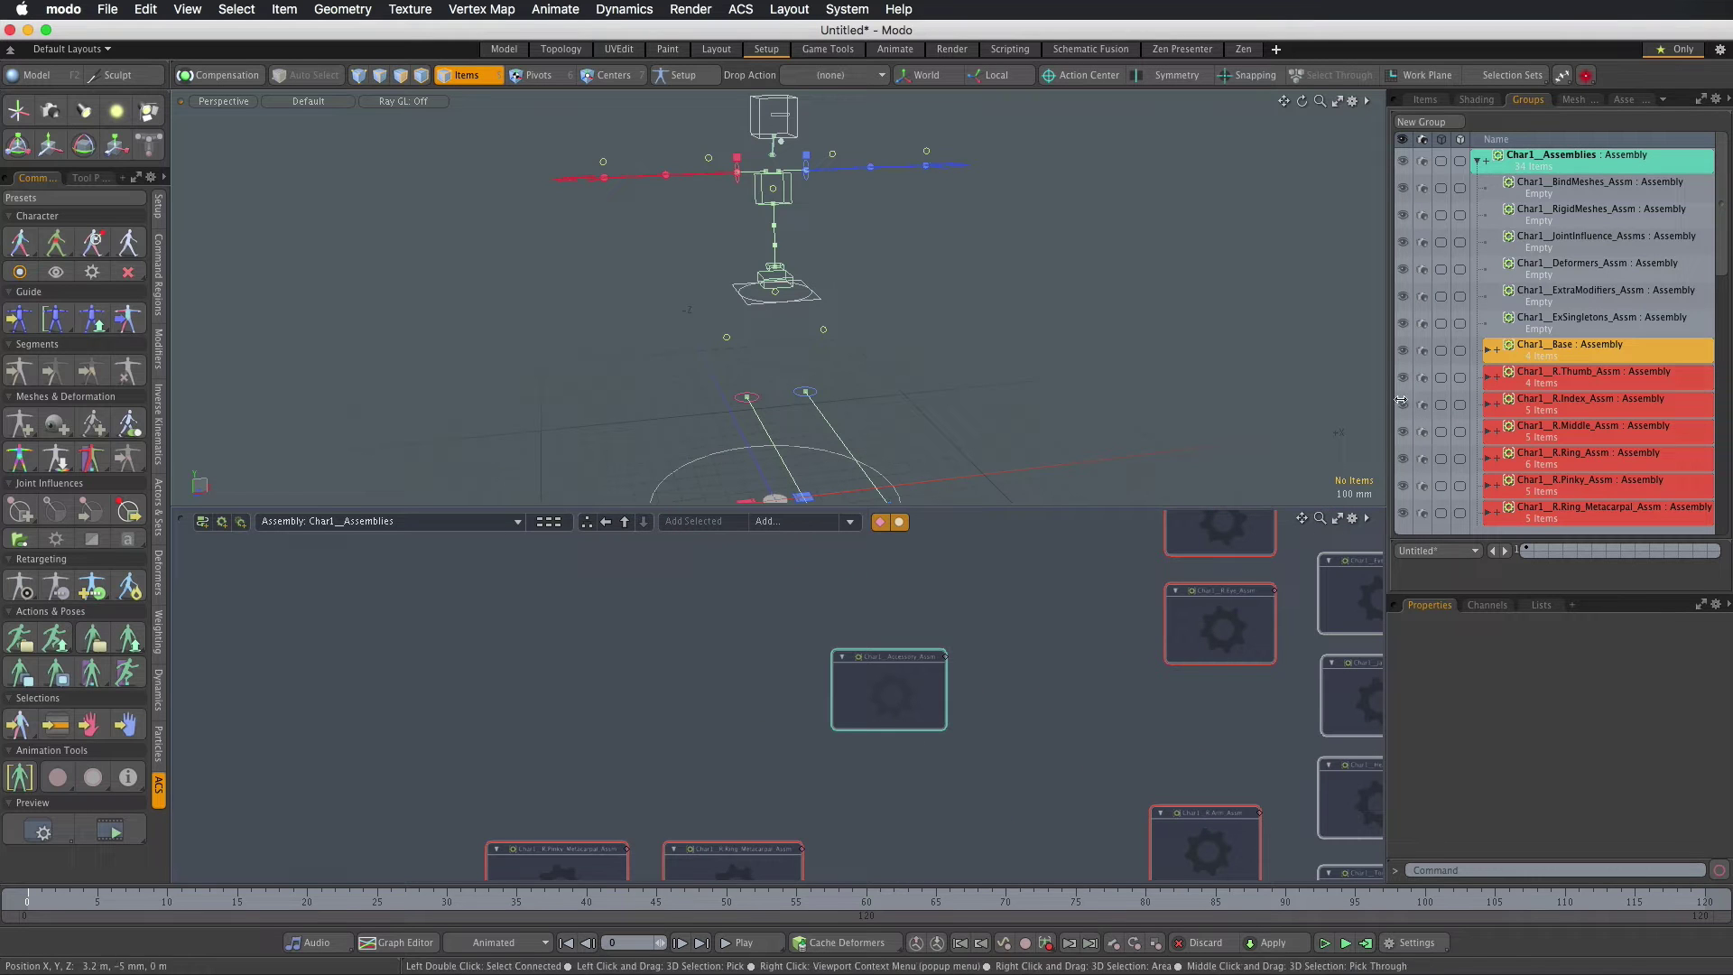
Step: Set the editor color of the parent Char1__Assemblies group to White
{"action": "left_click", "coordinate": [1560, 161]}
{"action": "right_click", "coordinate": [1577, 161]}
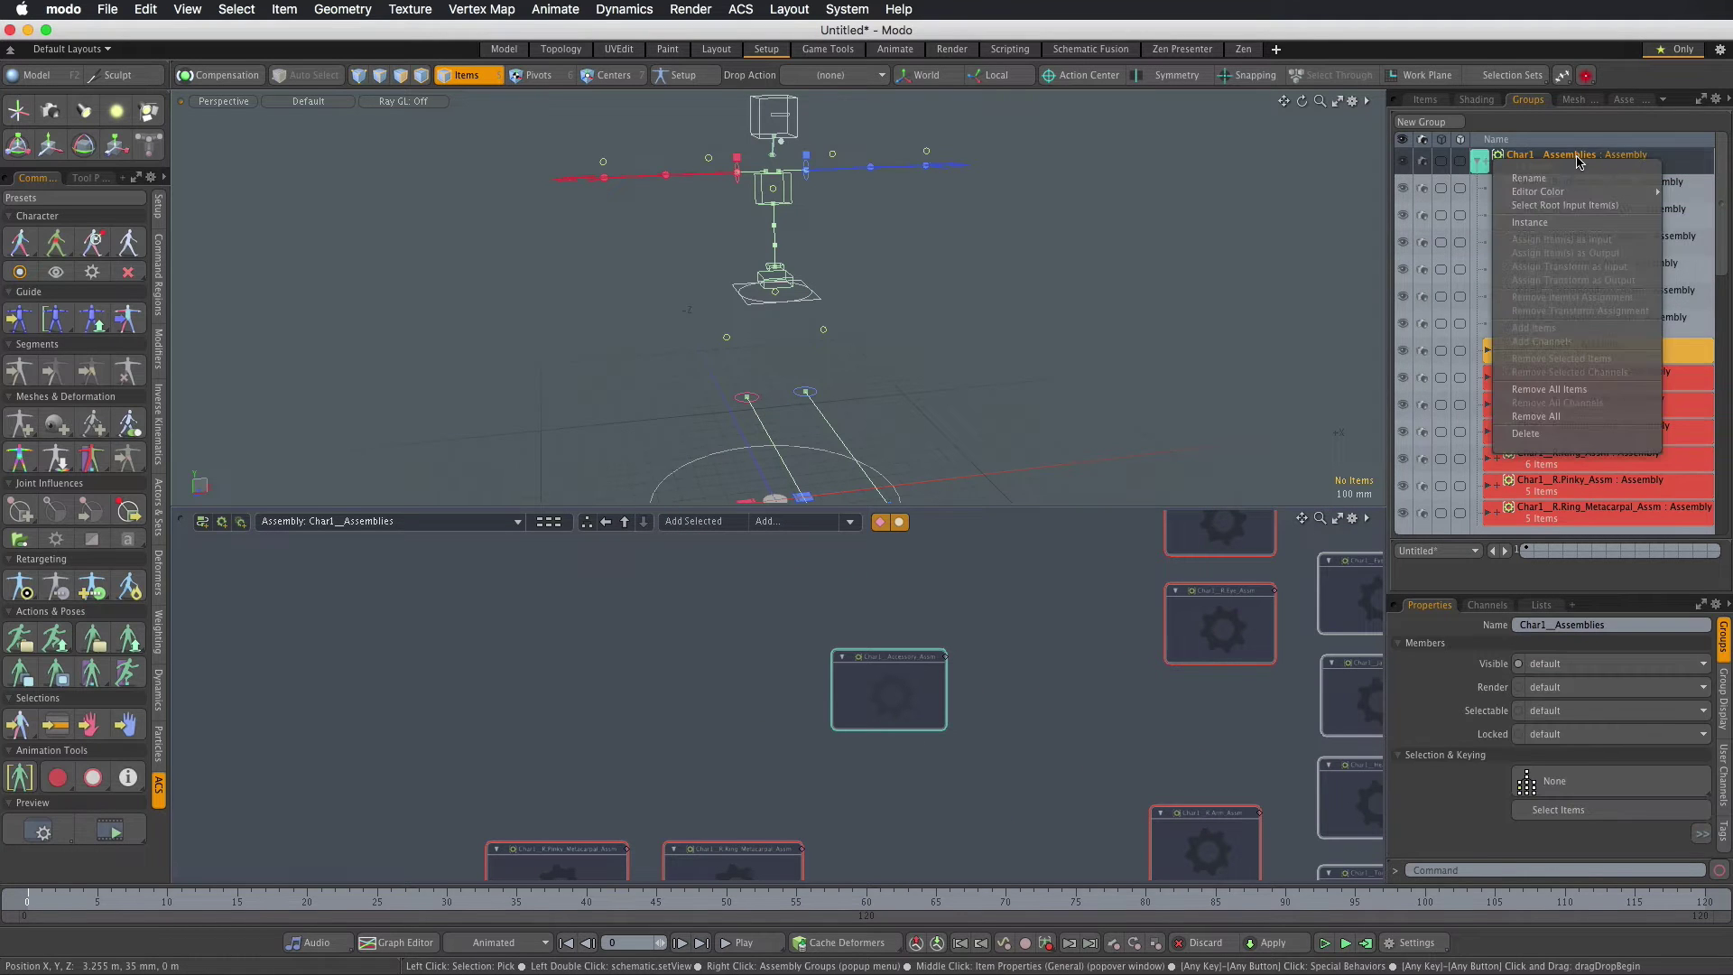
{"action": "mouse_move", "coordinate": [1589, 191]}
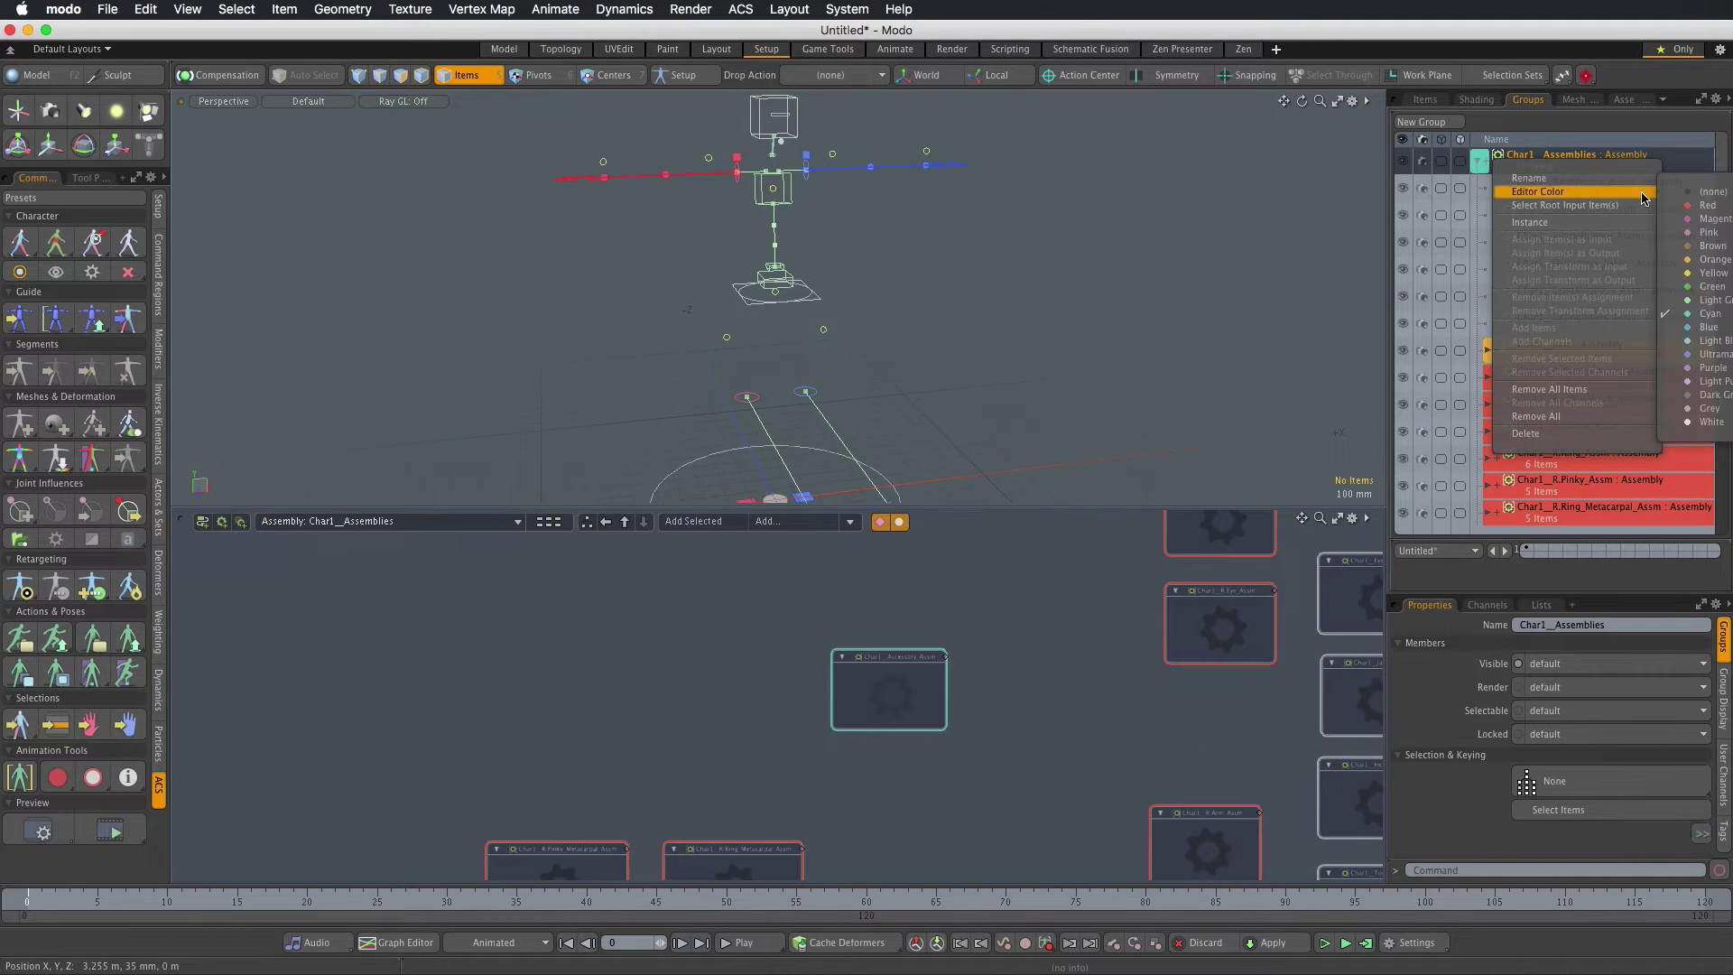
{"action": "left_click", "coordinate": [1711, 422]}
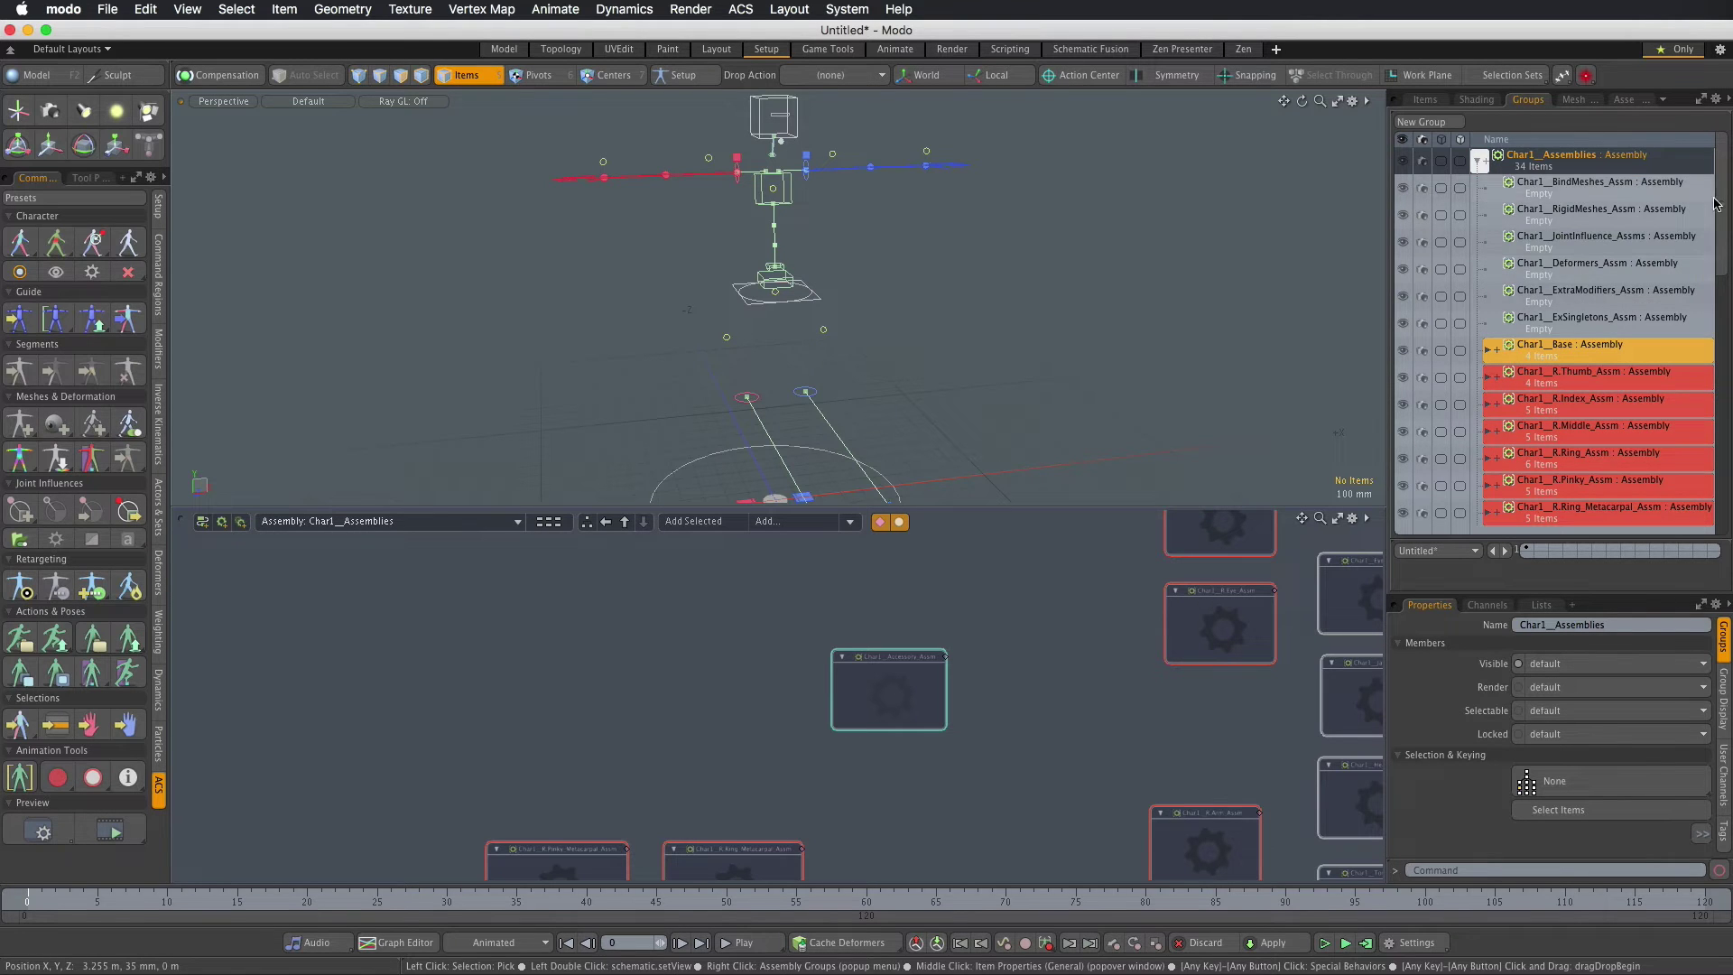
Step: Inspect the tags of Char1__Accessory_Assm and Char1__L.Pinky_Assm, selecting the RGGP value of the pinky assembly
{"action": "scroll", "coordinate": [1638, 490], "scroll_direction": "down", "scroll_amount": 10}
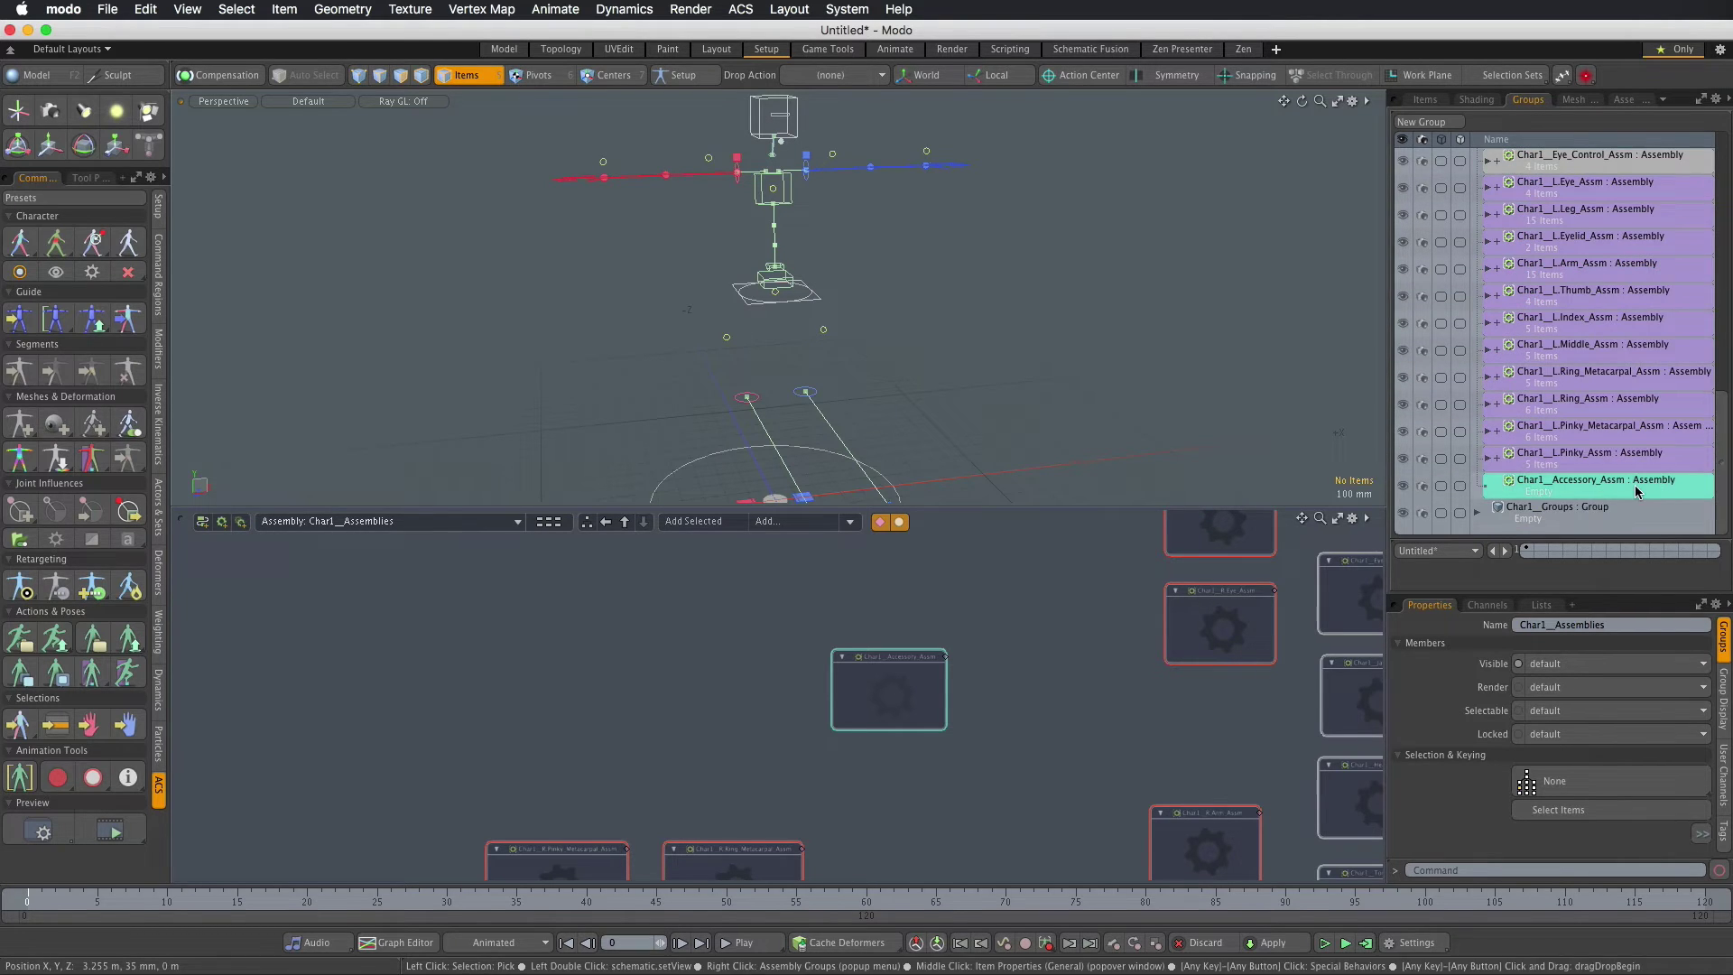
{"action": "left_click", "coordinate": [1638, 490]}
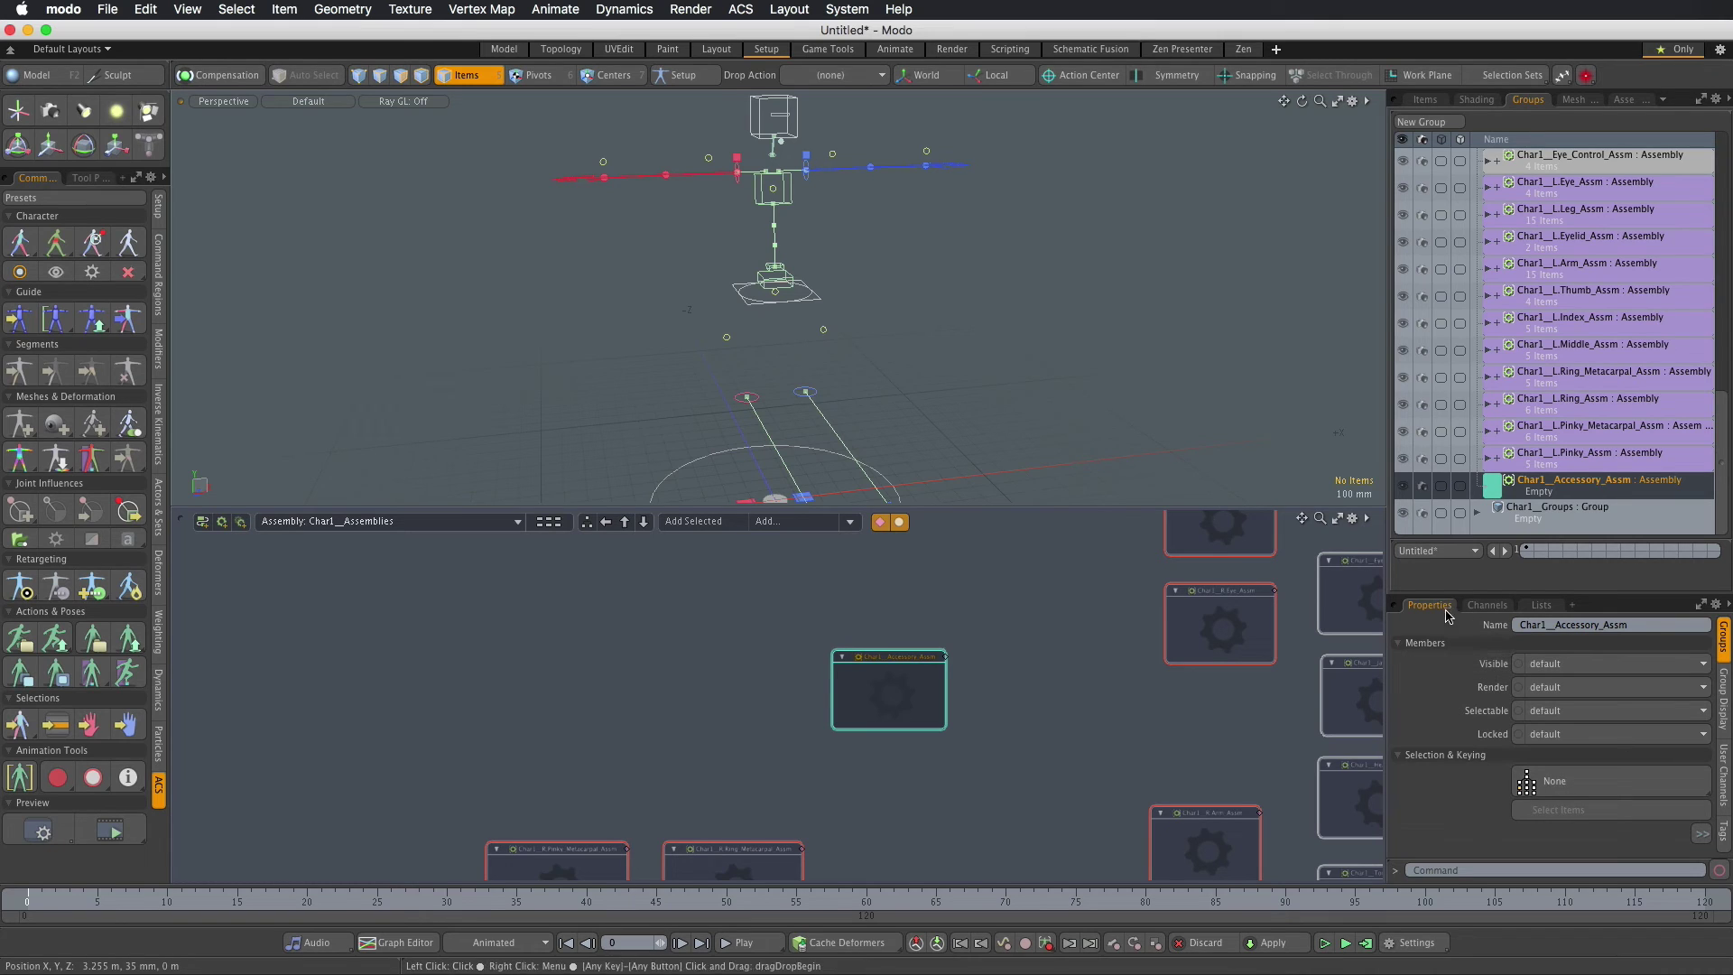
{"action": "left_click", "coordinate": [1723, 831]}
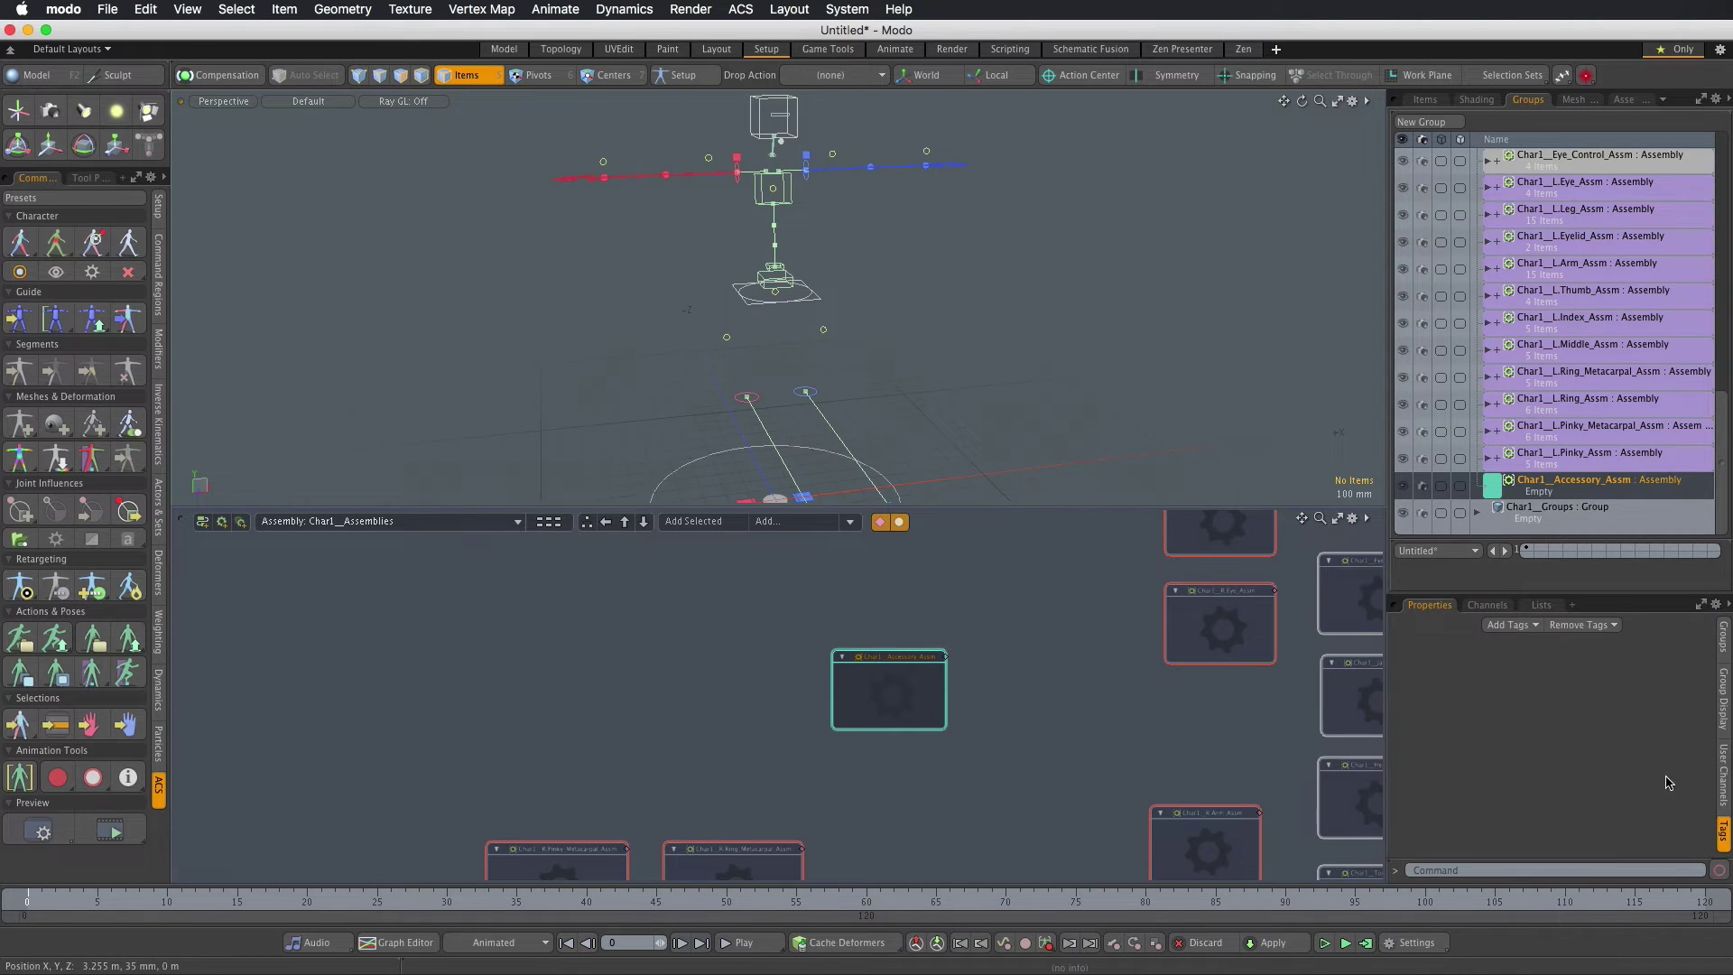
{"action": "left_click", "coordinate": [1588, 456]}
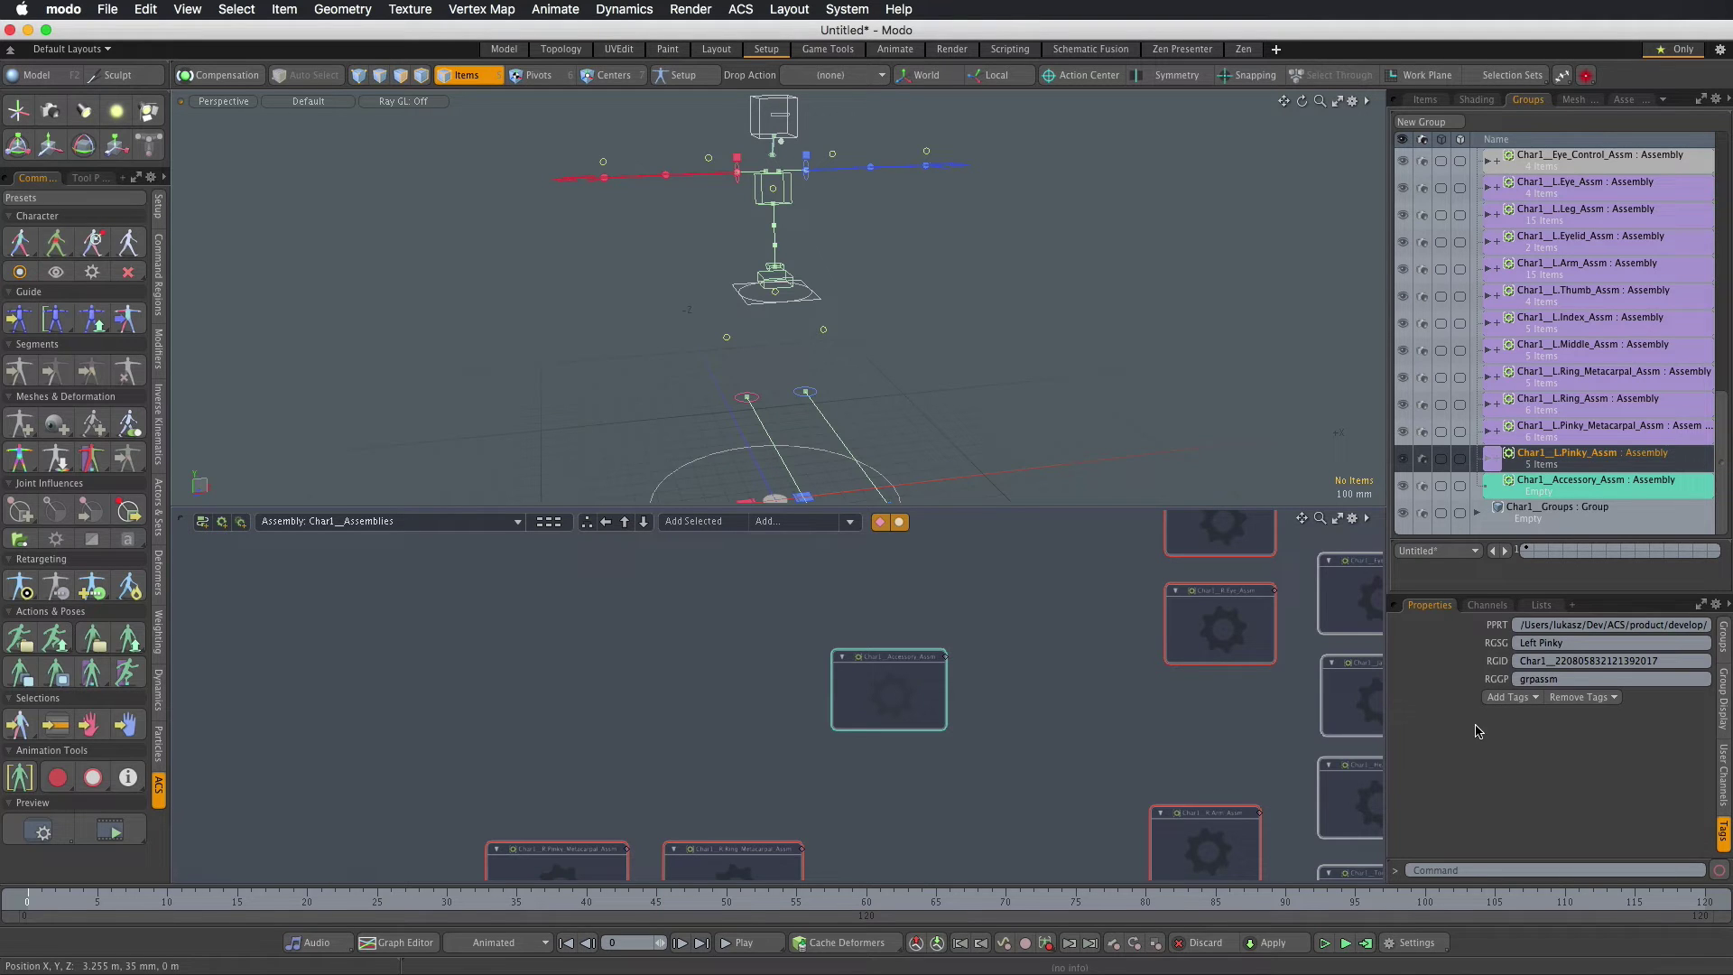
{"action": "double_click", "coordinate": [1566, 680]}
Step: Add a custom tag RGGP with the value grpassm to Char1__Accessory_Assm
{"action": "left_click", "coordinate": [1593, 483]}
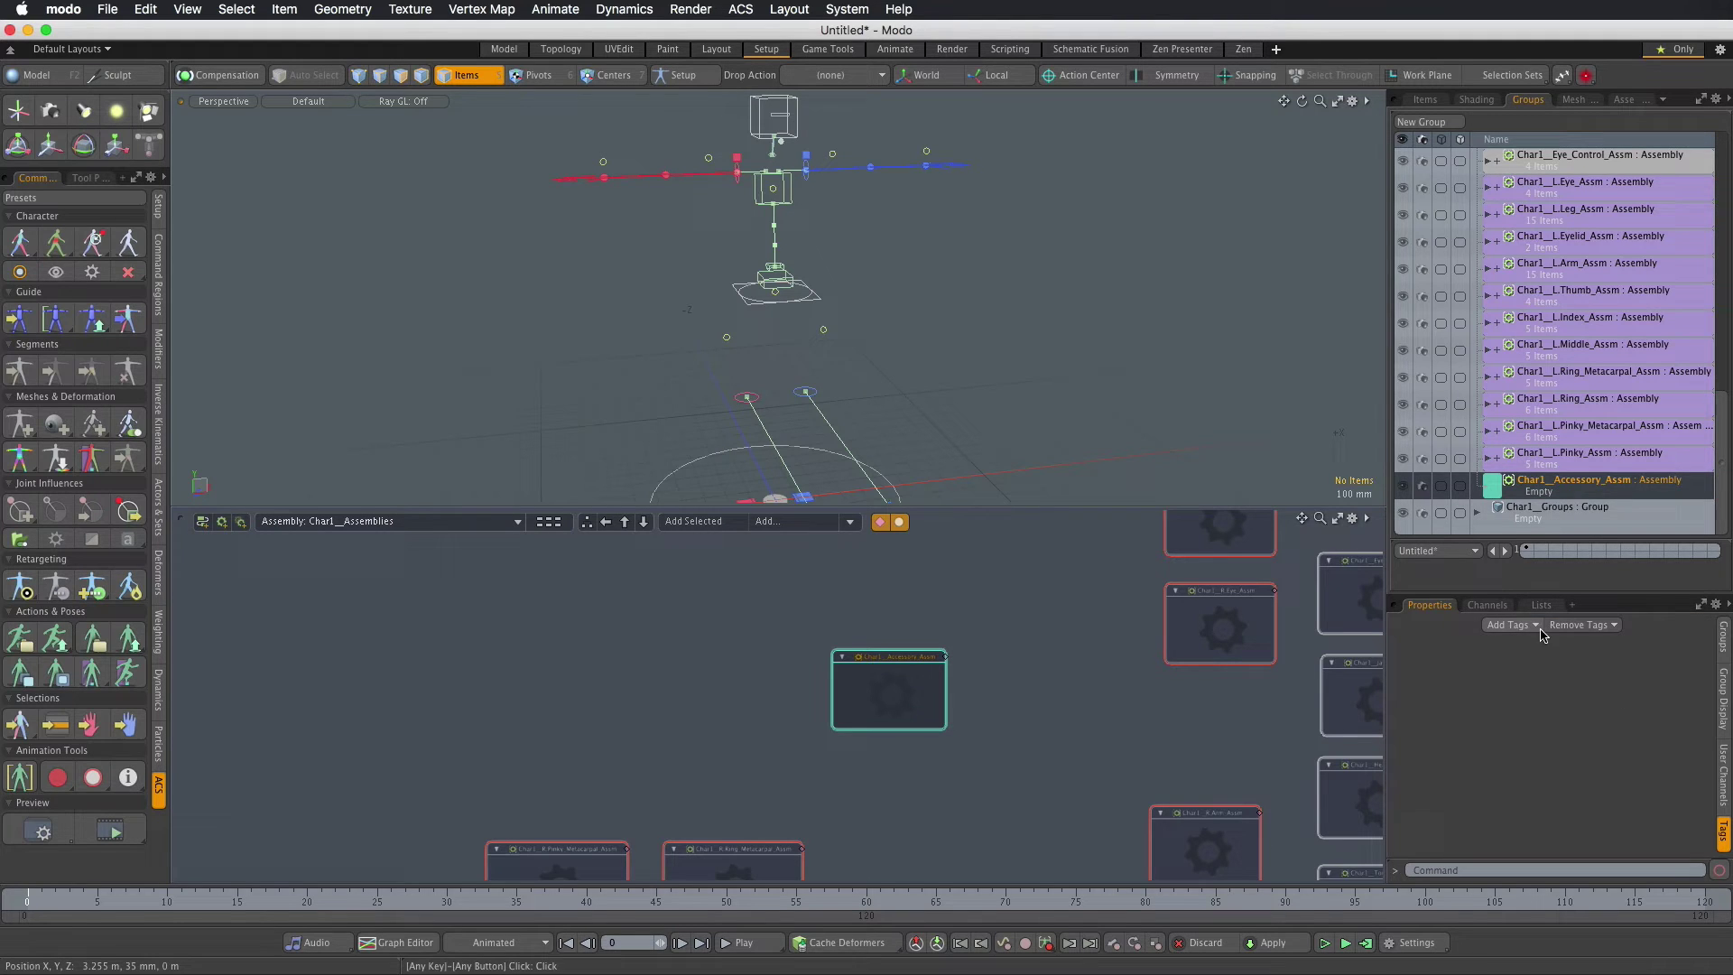
{"action": "left_click", "coordinate": [1512, 625]}
{"action": "left_click", "coordinate": [1527, 683]}
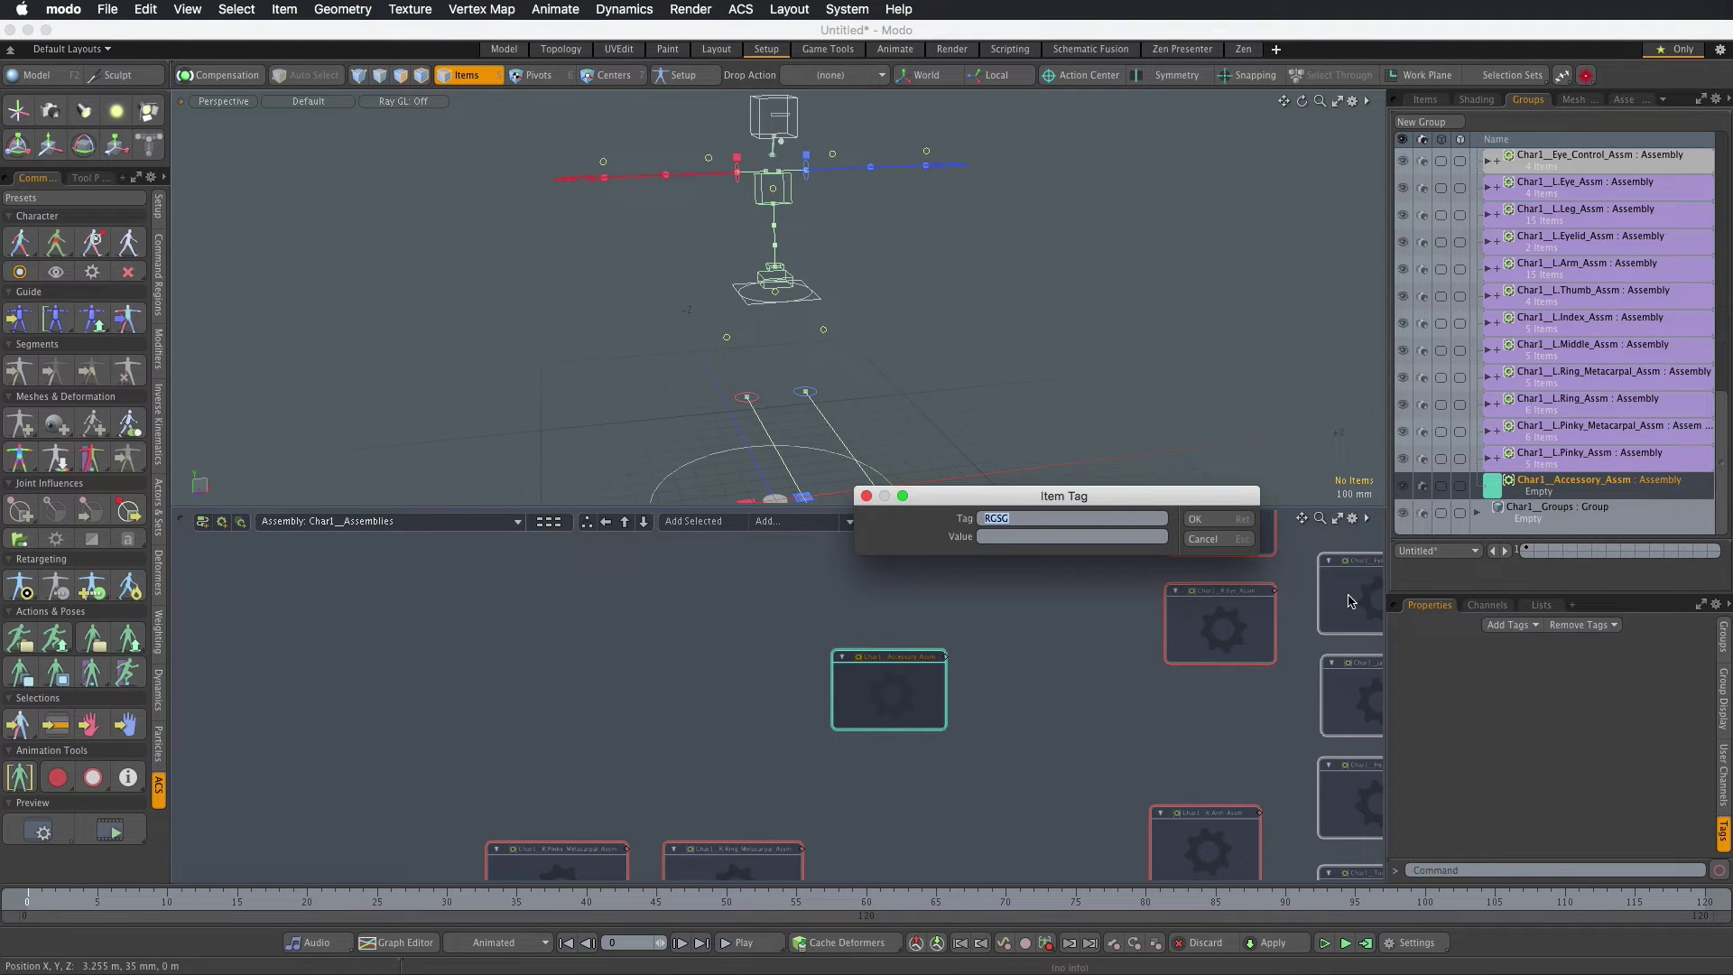
{"action": "type", "text": "RGGP"}
{"action": "key", "text": "Tab"}
{"action": "type", "text": "grpassm"}
{"action": "left_click", "coordinate": [1202, 526]}
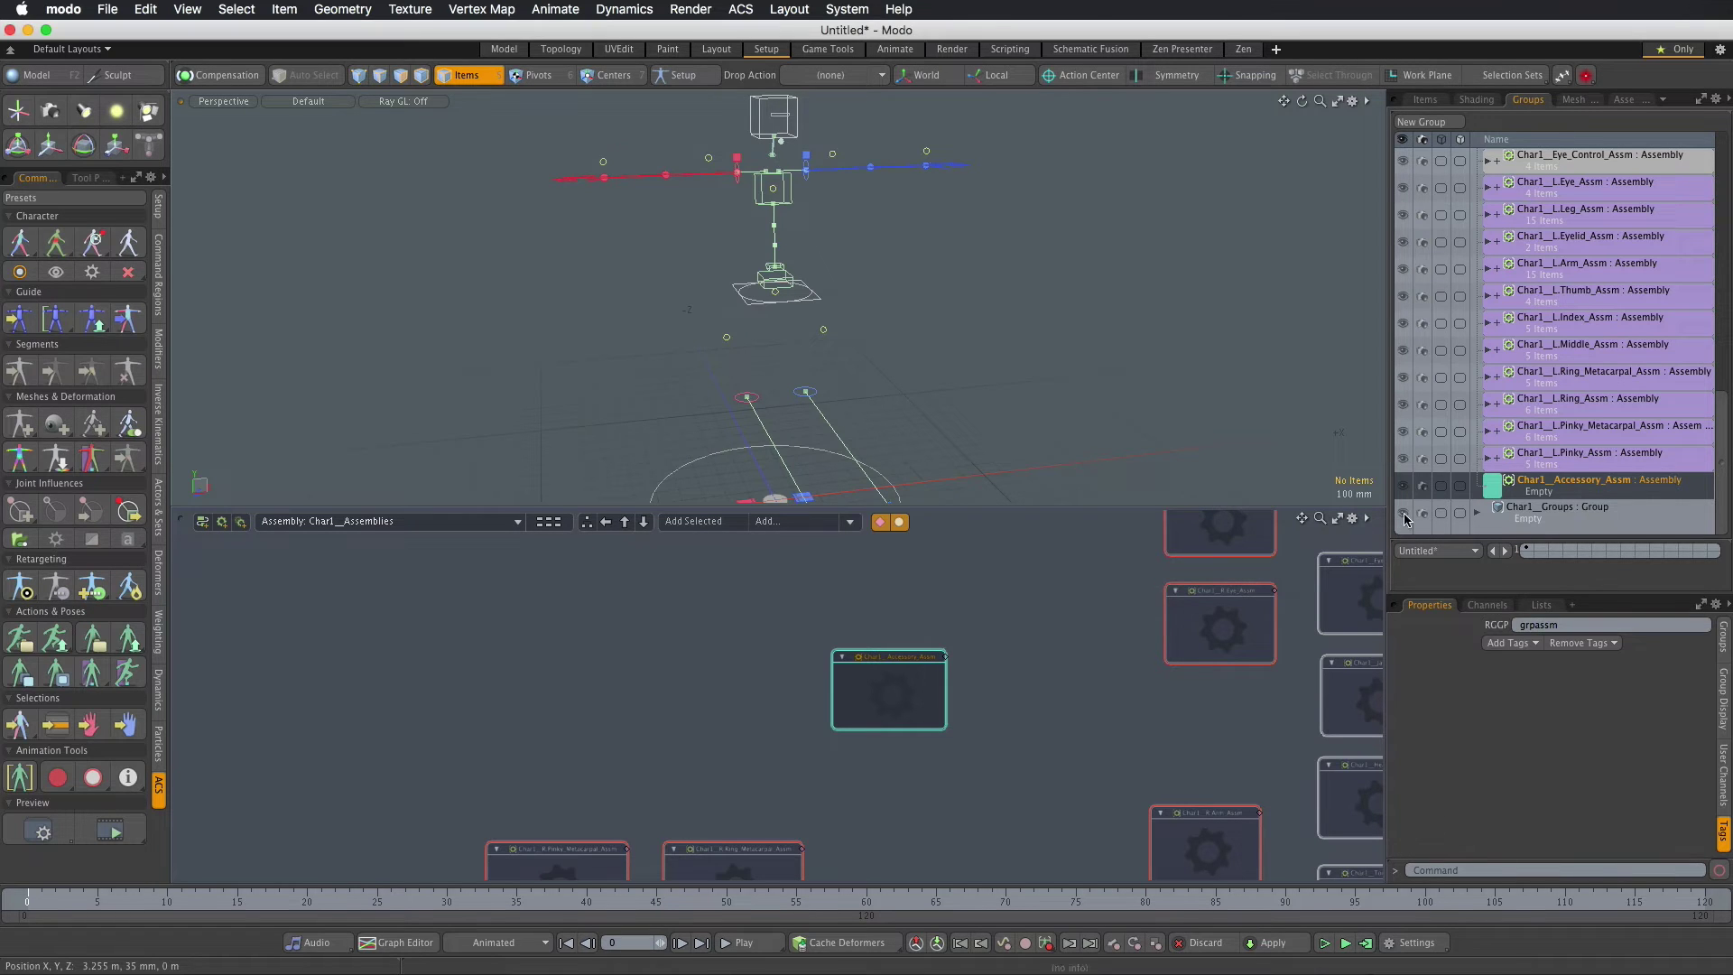
Step: Copy the RGID tag value of the Char1__L.Pinky_Assm assembly
{"action": "left_click", "coordinate": [1568, 466]}
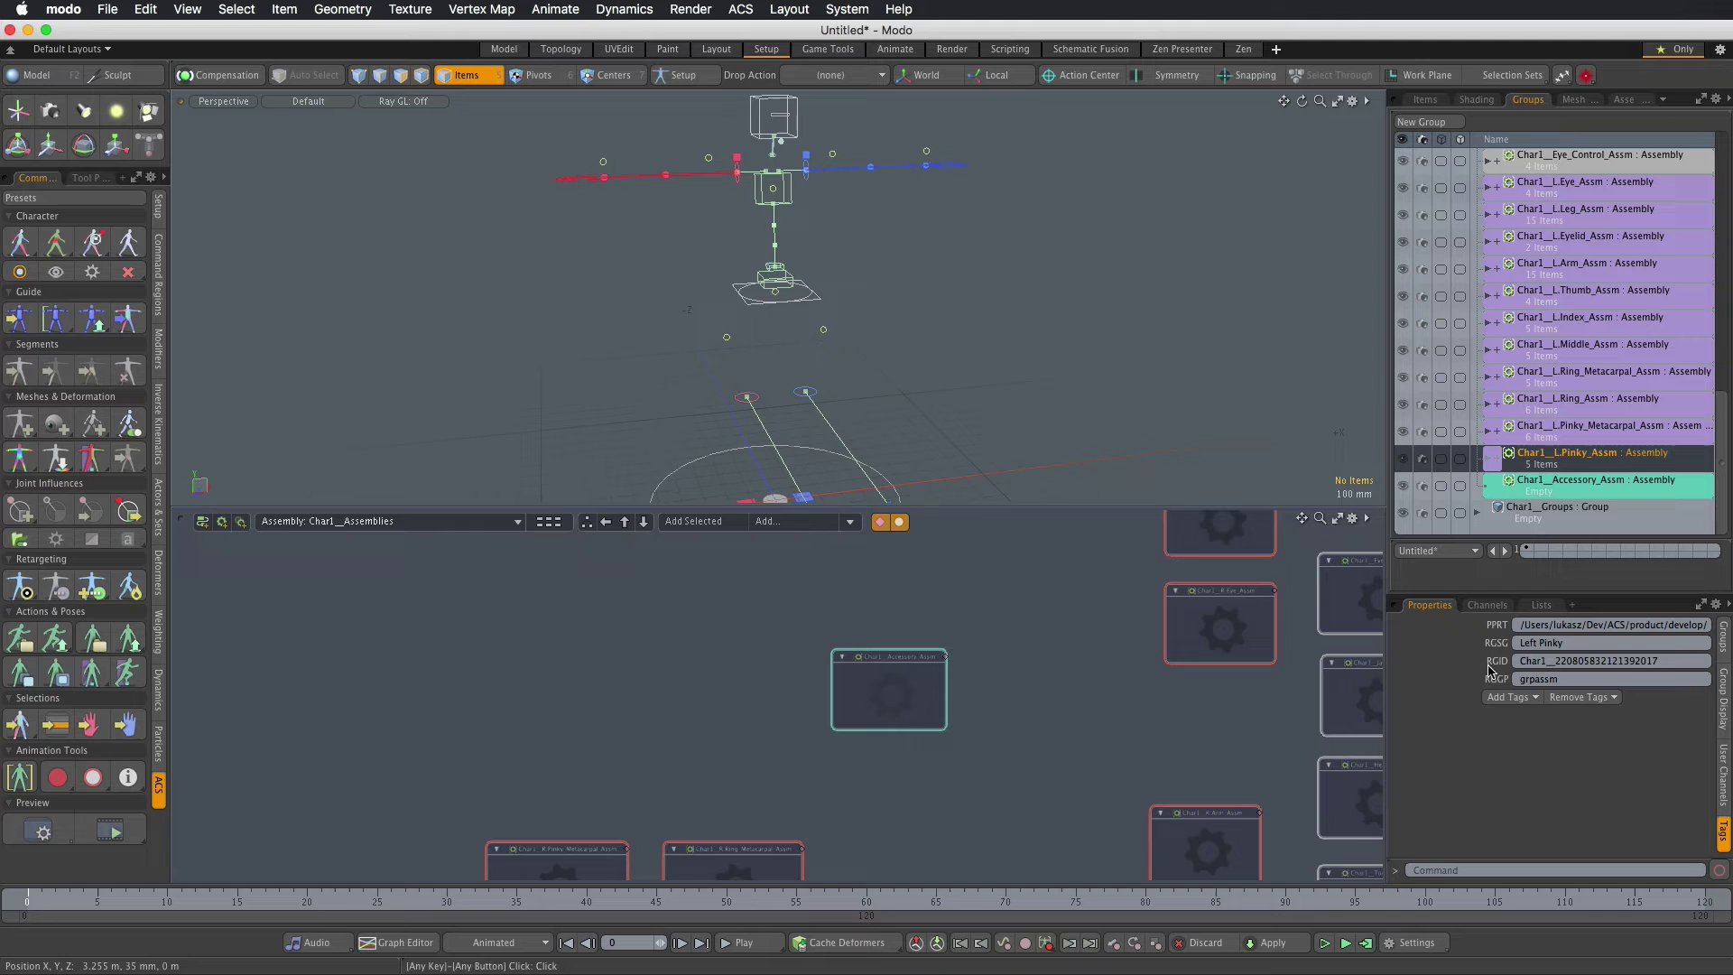
{"action": "left_click", "coordinate": [1560, 667]}
{"action": "left_click_drag", "start_coordinate": [1666, 663], "coordinate": [1514, 663]}
{"action": "key", "text": "super+c"}
{"action": "left_click", "coordinate": [1520, 662]}
Step: Add a custom tag RGID to Char1__Accessory_Assm, using the copied rig identifier as its value
{"action": "left_click", "coordinate": [1589, 479]}
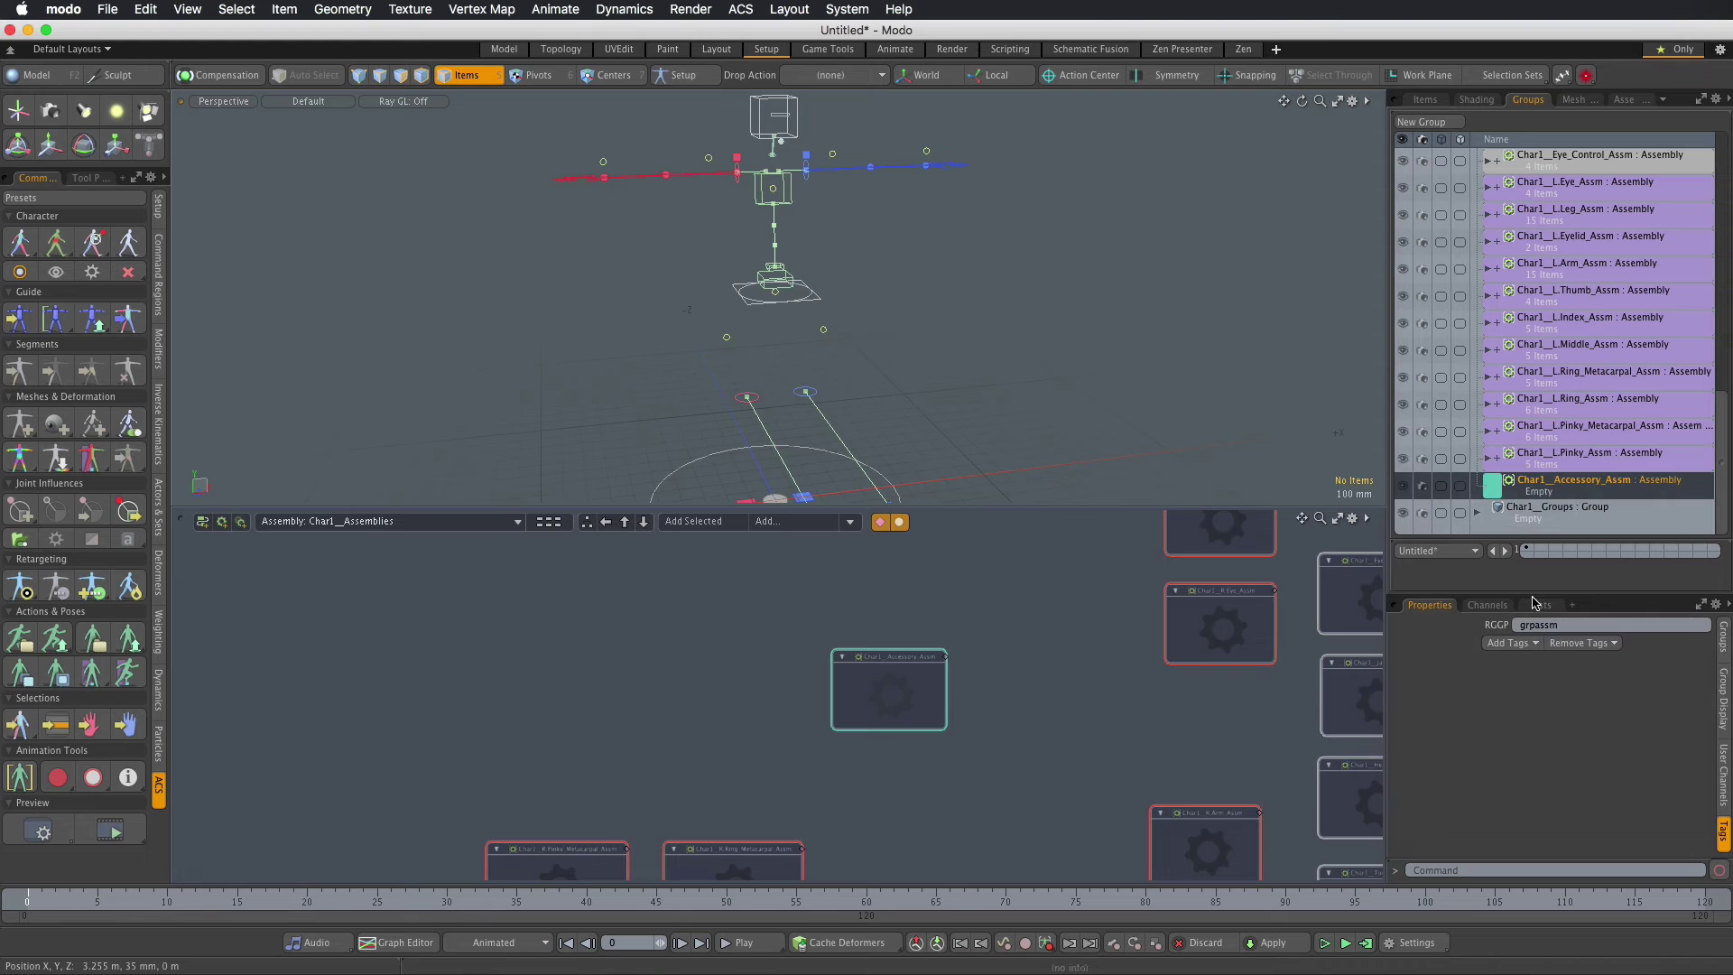
{"action": "left_click", "coordinate": [1508, 643]}
{"action": "left_click", "coordinate": [1517, 697]}
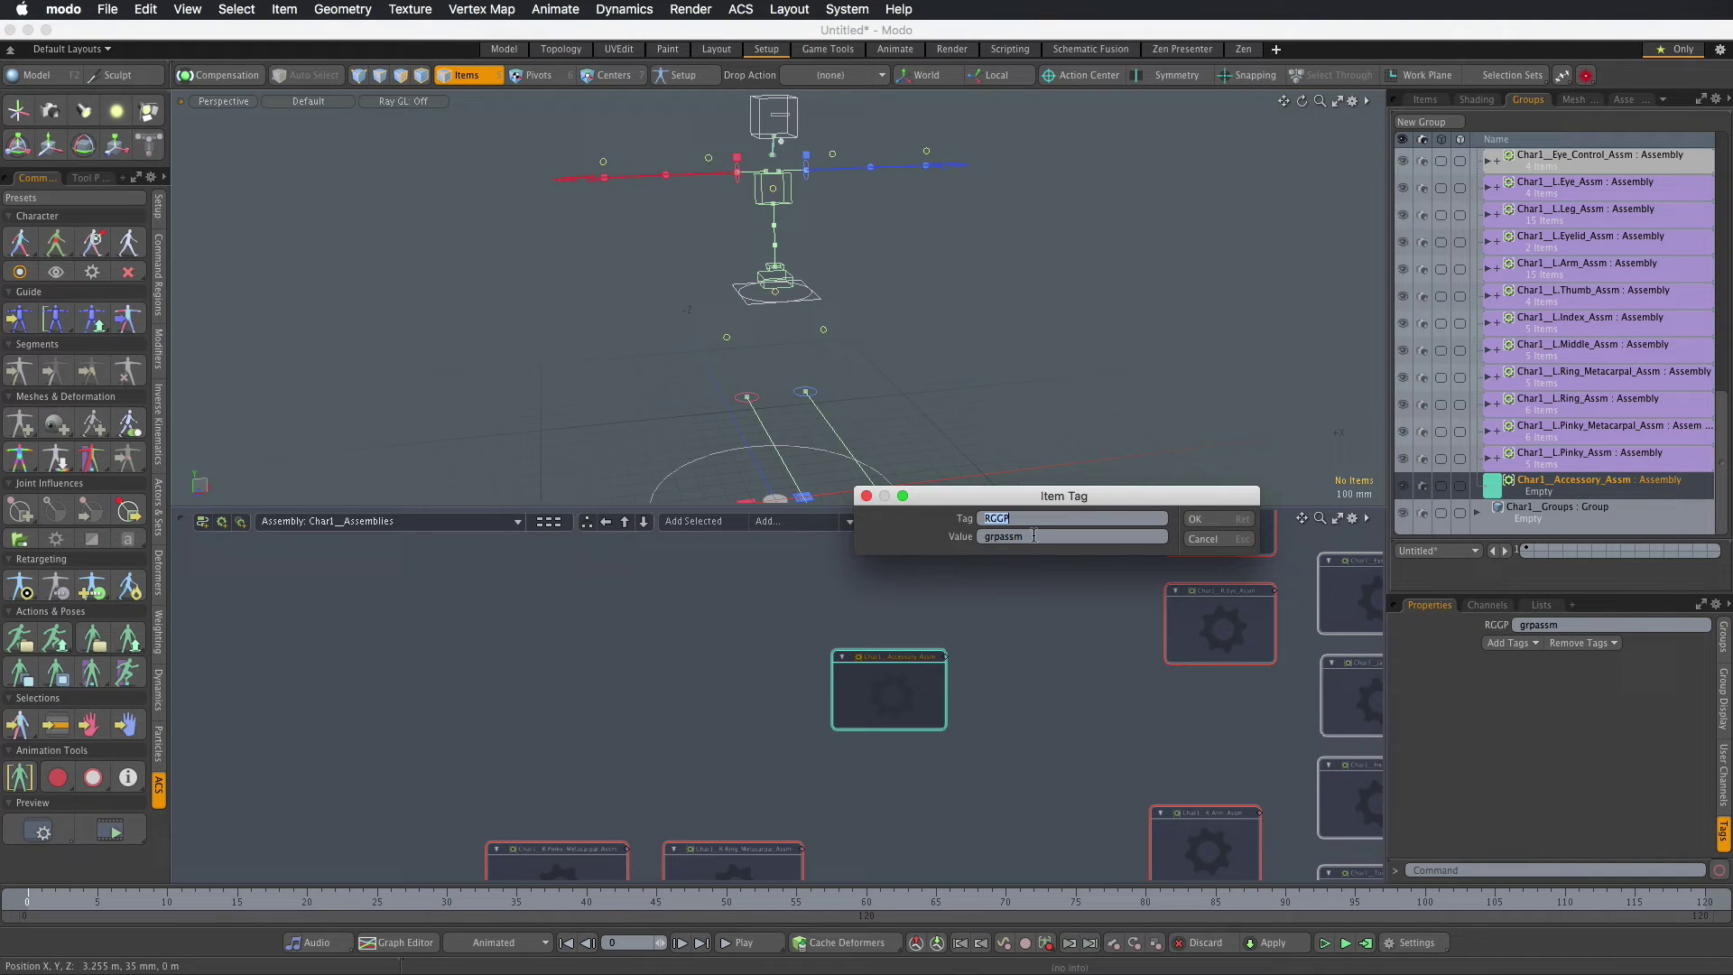
{"action": "type", "text": "RGID"}
{"action": "key", "text": "Tab"}
{"action": "key", "text": "super+v"}
{"action": "left_click", "coordinate": [1194, 519]}
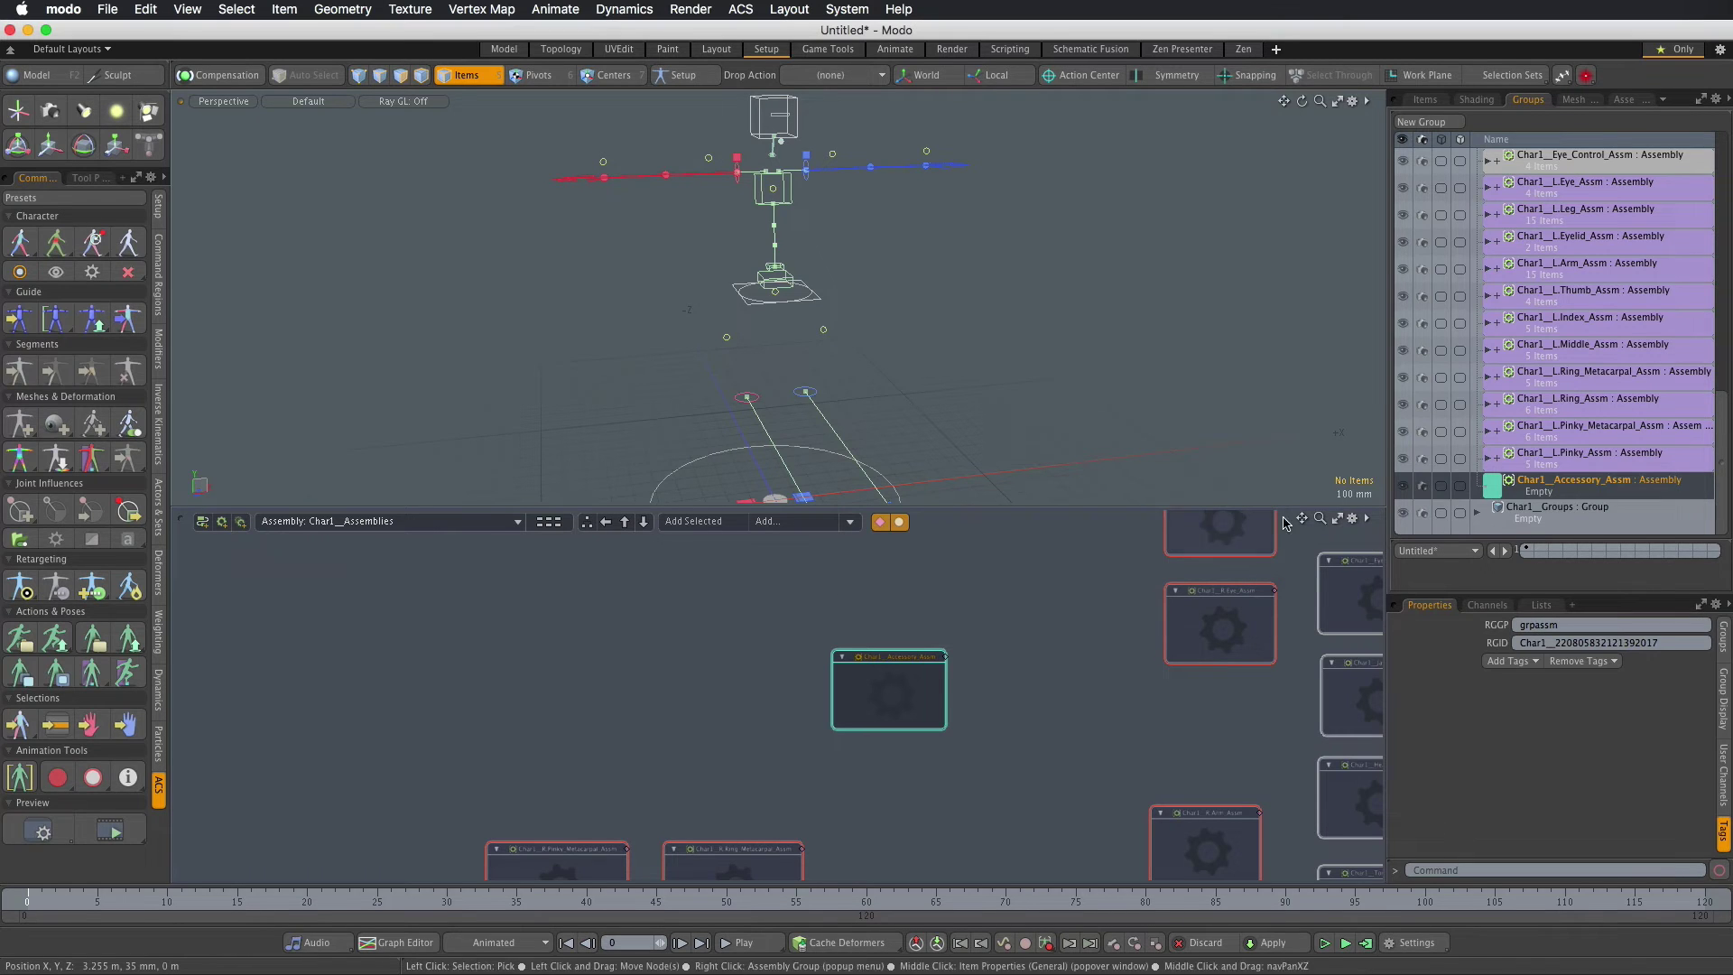
Step: Check the tags of Char1__L.Pinky_Assm and add a custom tag RGSG with the value Accessory to Char1__Accessory_Assm
{"action": "left_click", "coordinate": [1596, 465]}
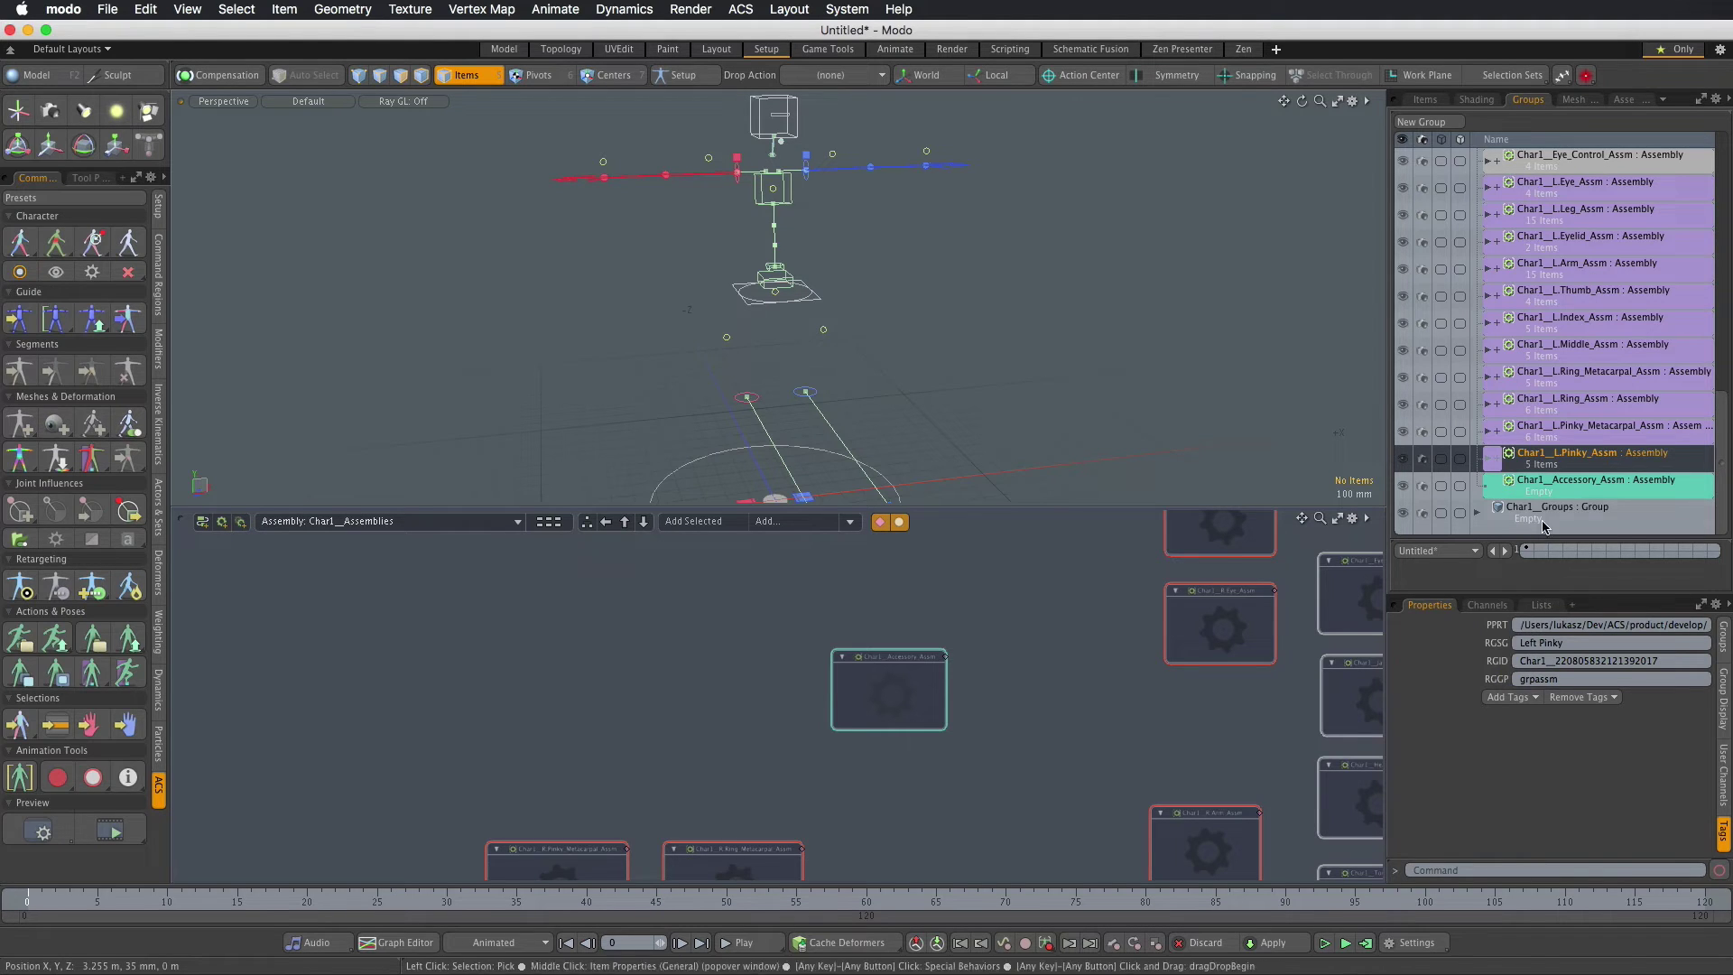
{"action": "left_click", "coordinate": [1552, 485]}
{"action": "left_click", "coordinate": [1515, 666]}
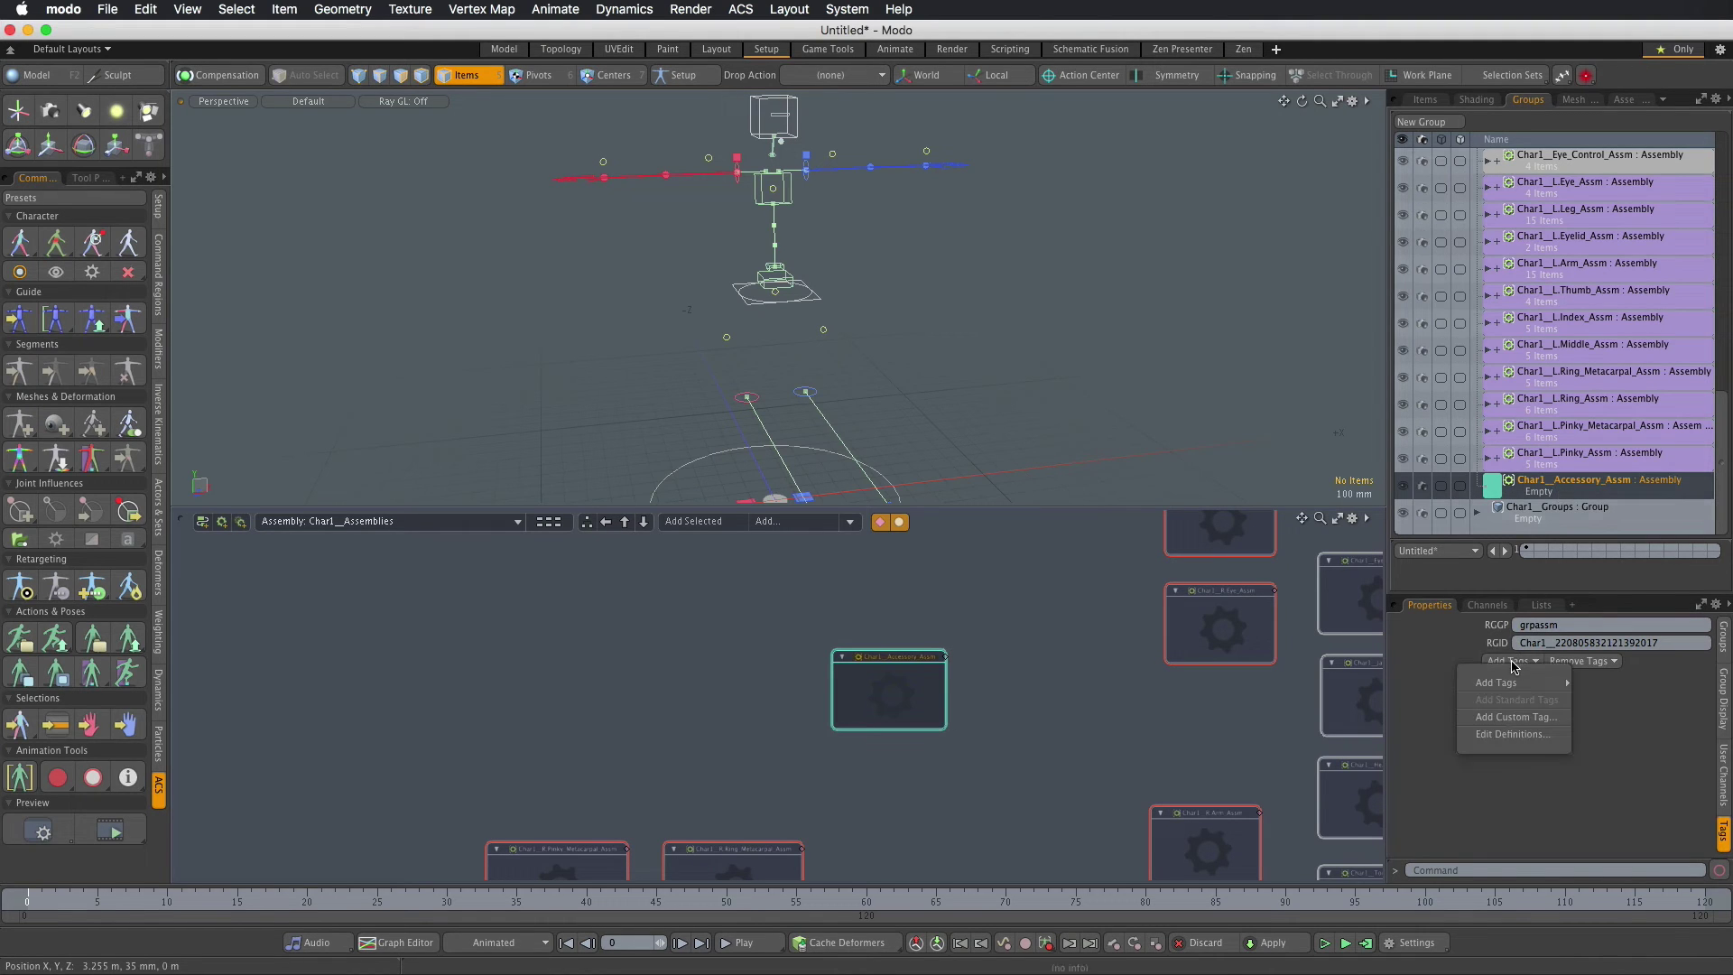
{"action": "left_click", "coordinate": [1512, 715]}
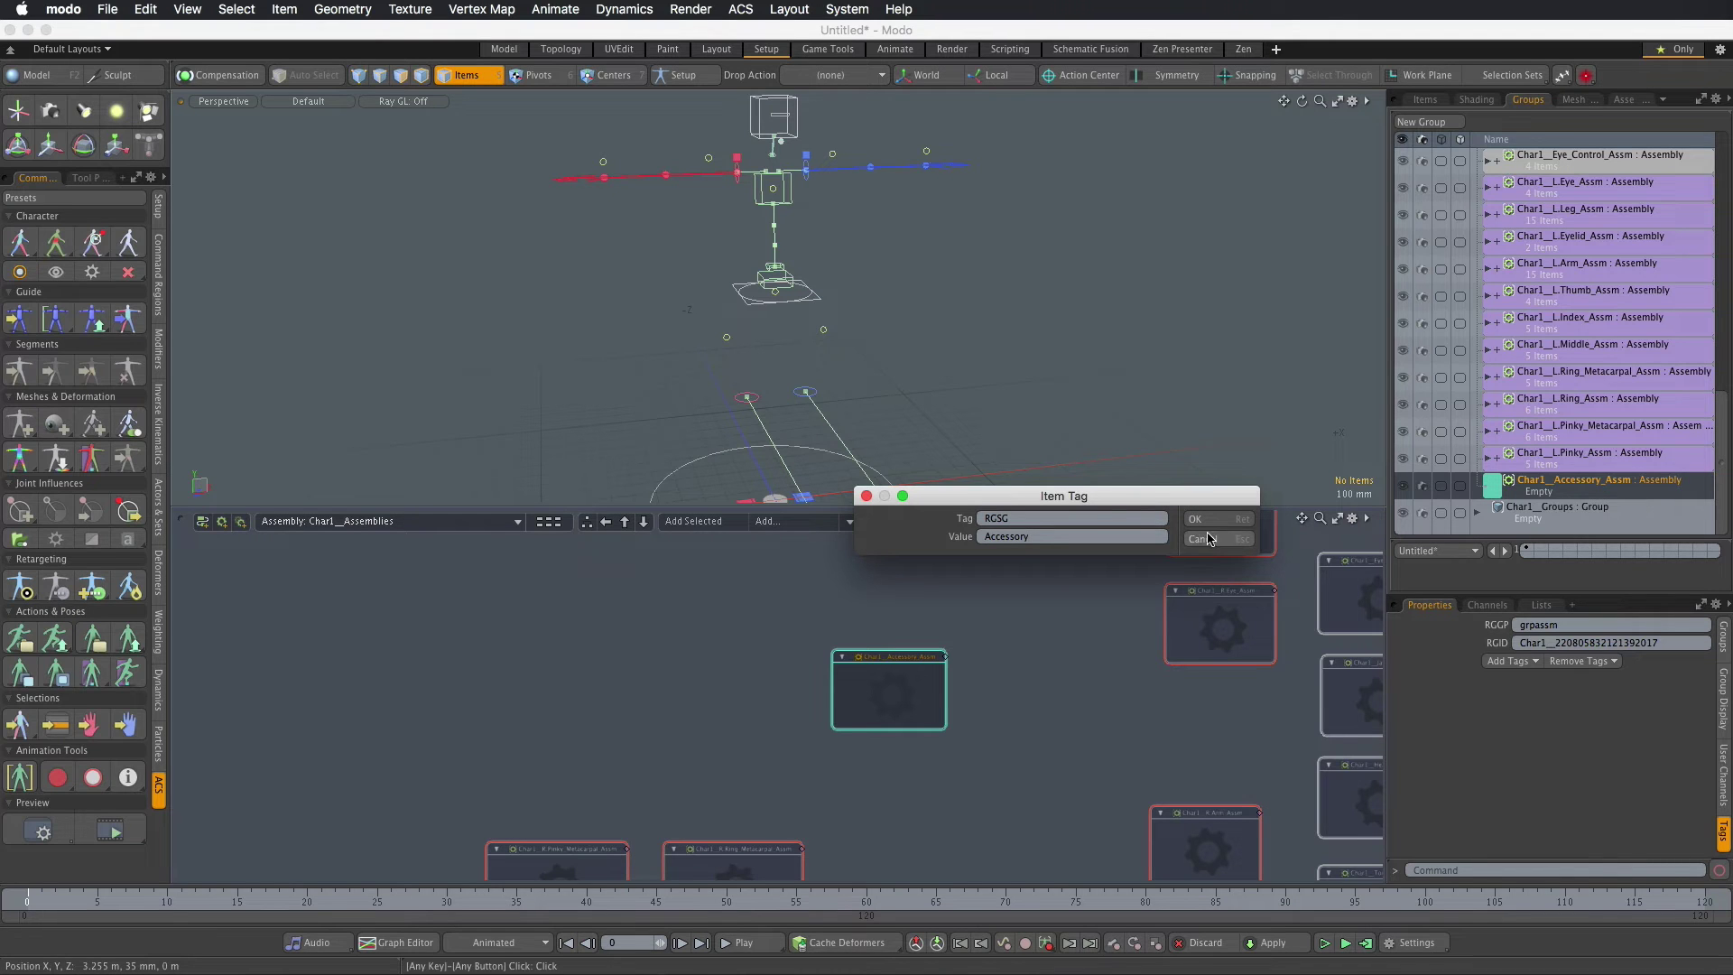
{"action": "key", "text": "Return"}
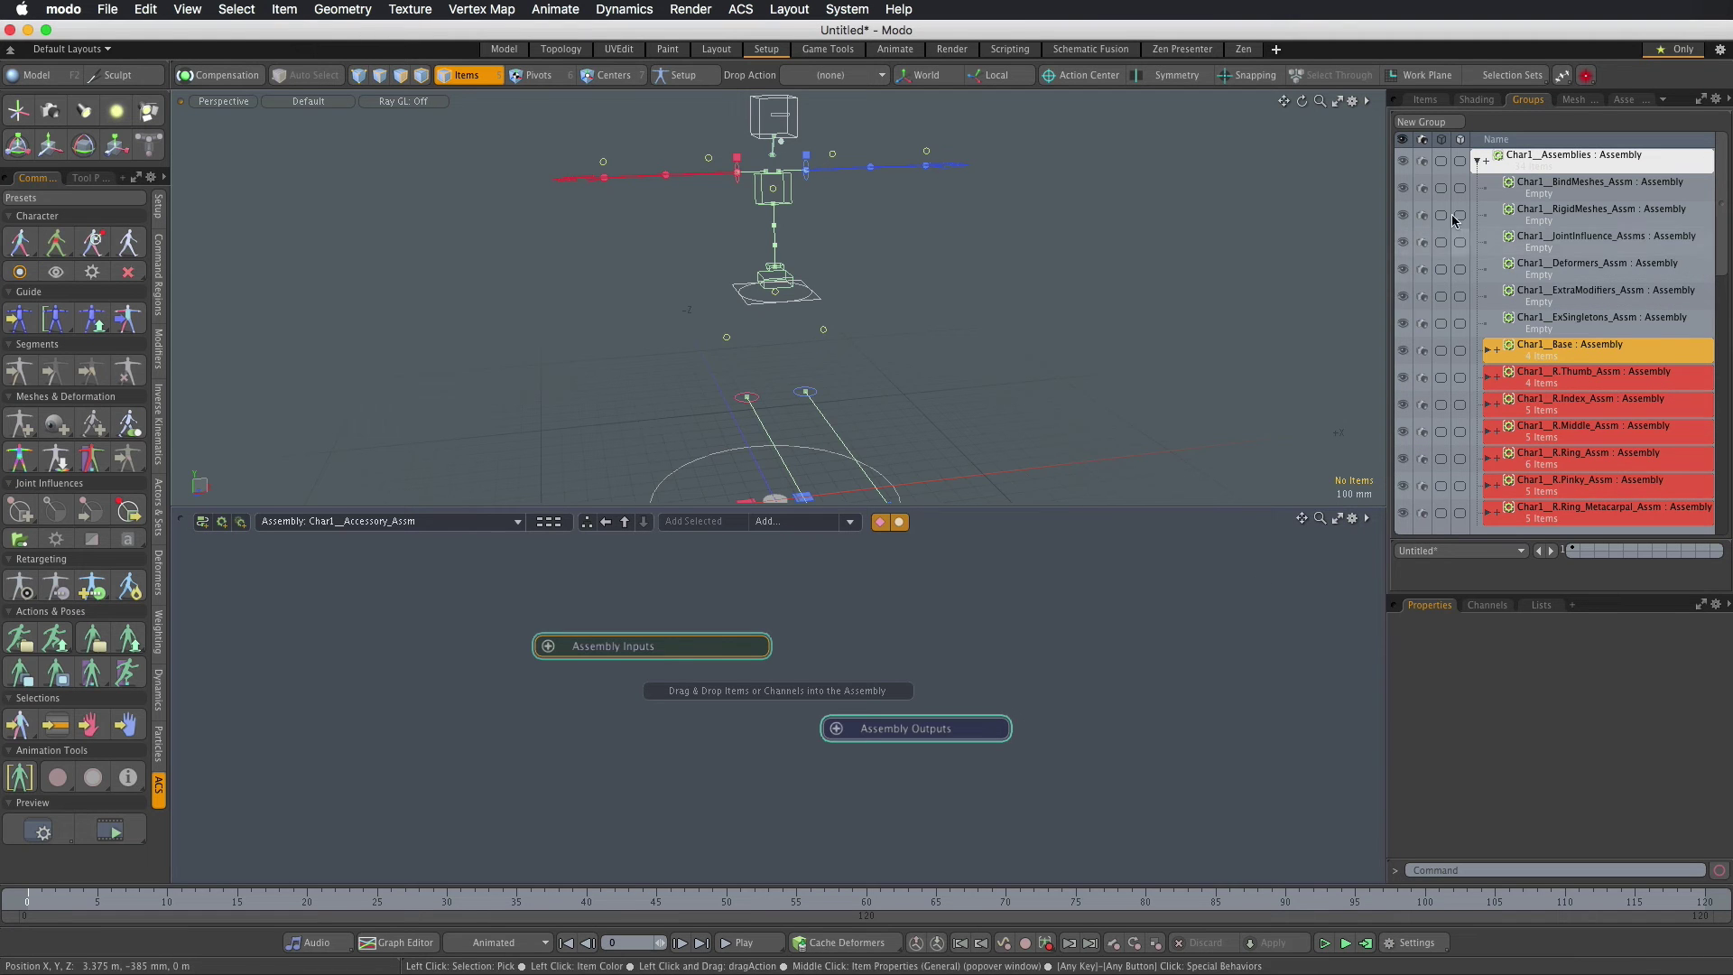
Step: Expand the Char1__Character item hierarchy through Char1__Rig and Char1__SegmentMap to the Char1__LeftArm segments, and select the Char1__LeftRing segment
{"action": "left_click", "coordinate": [1425, 100]}
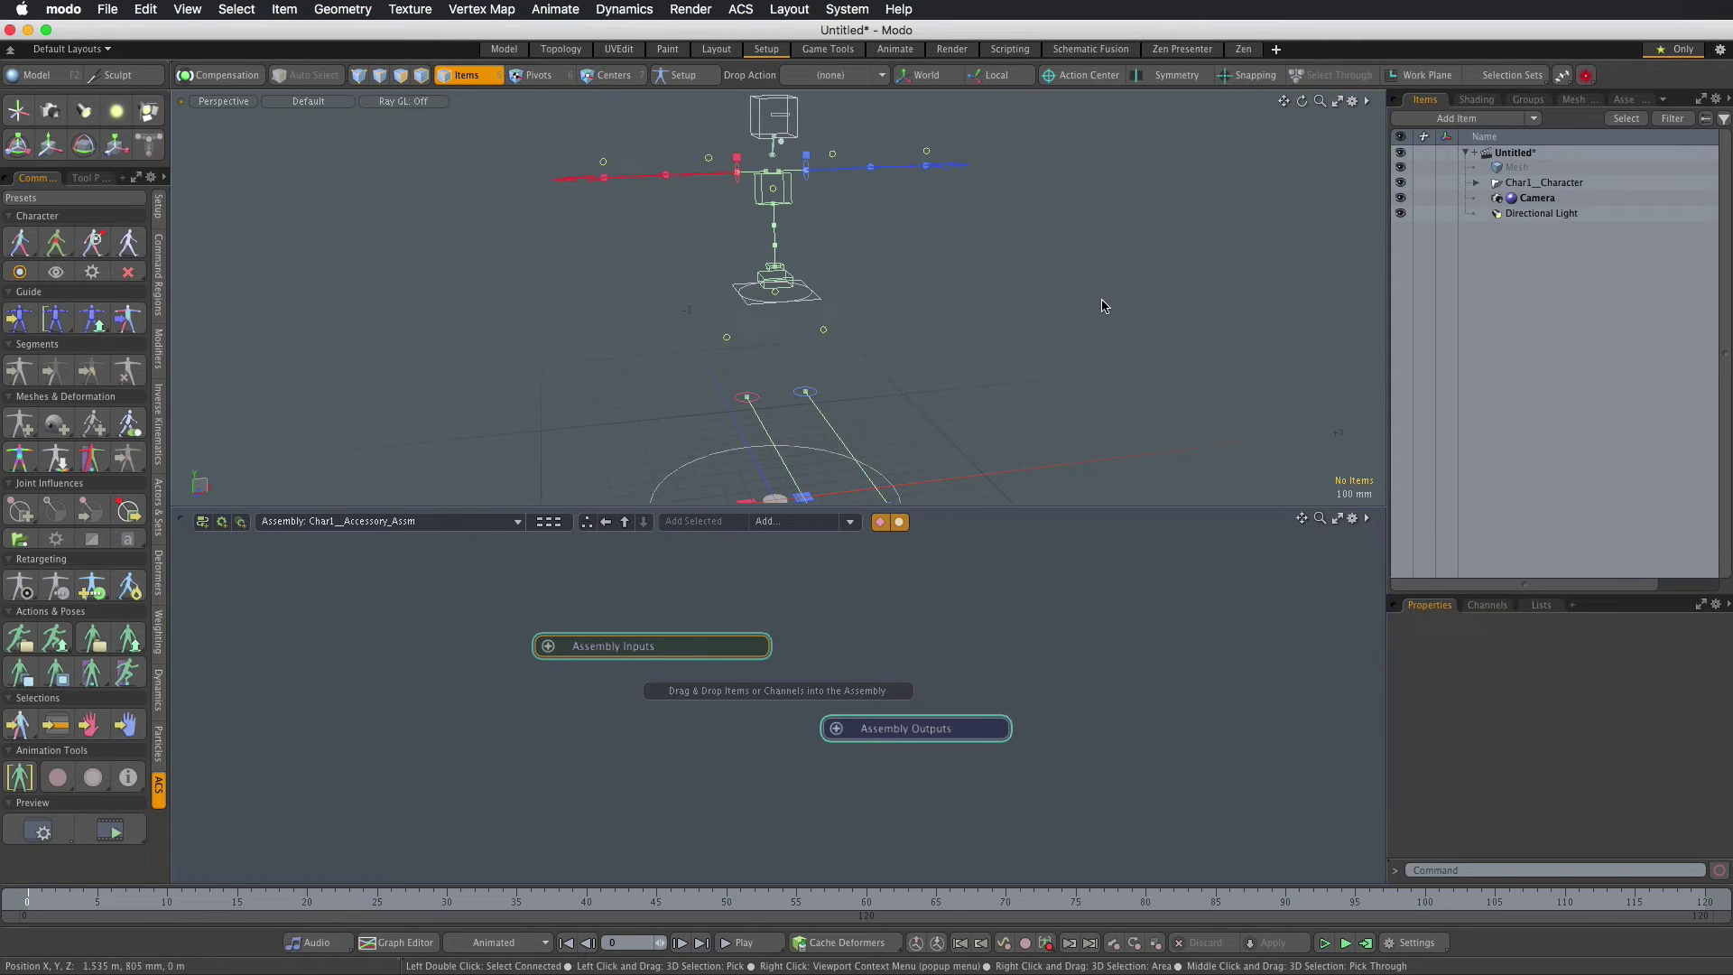
{"action": "left_click", "coordinate": [1477, 183]}
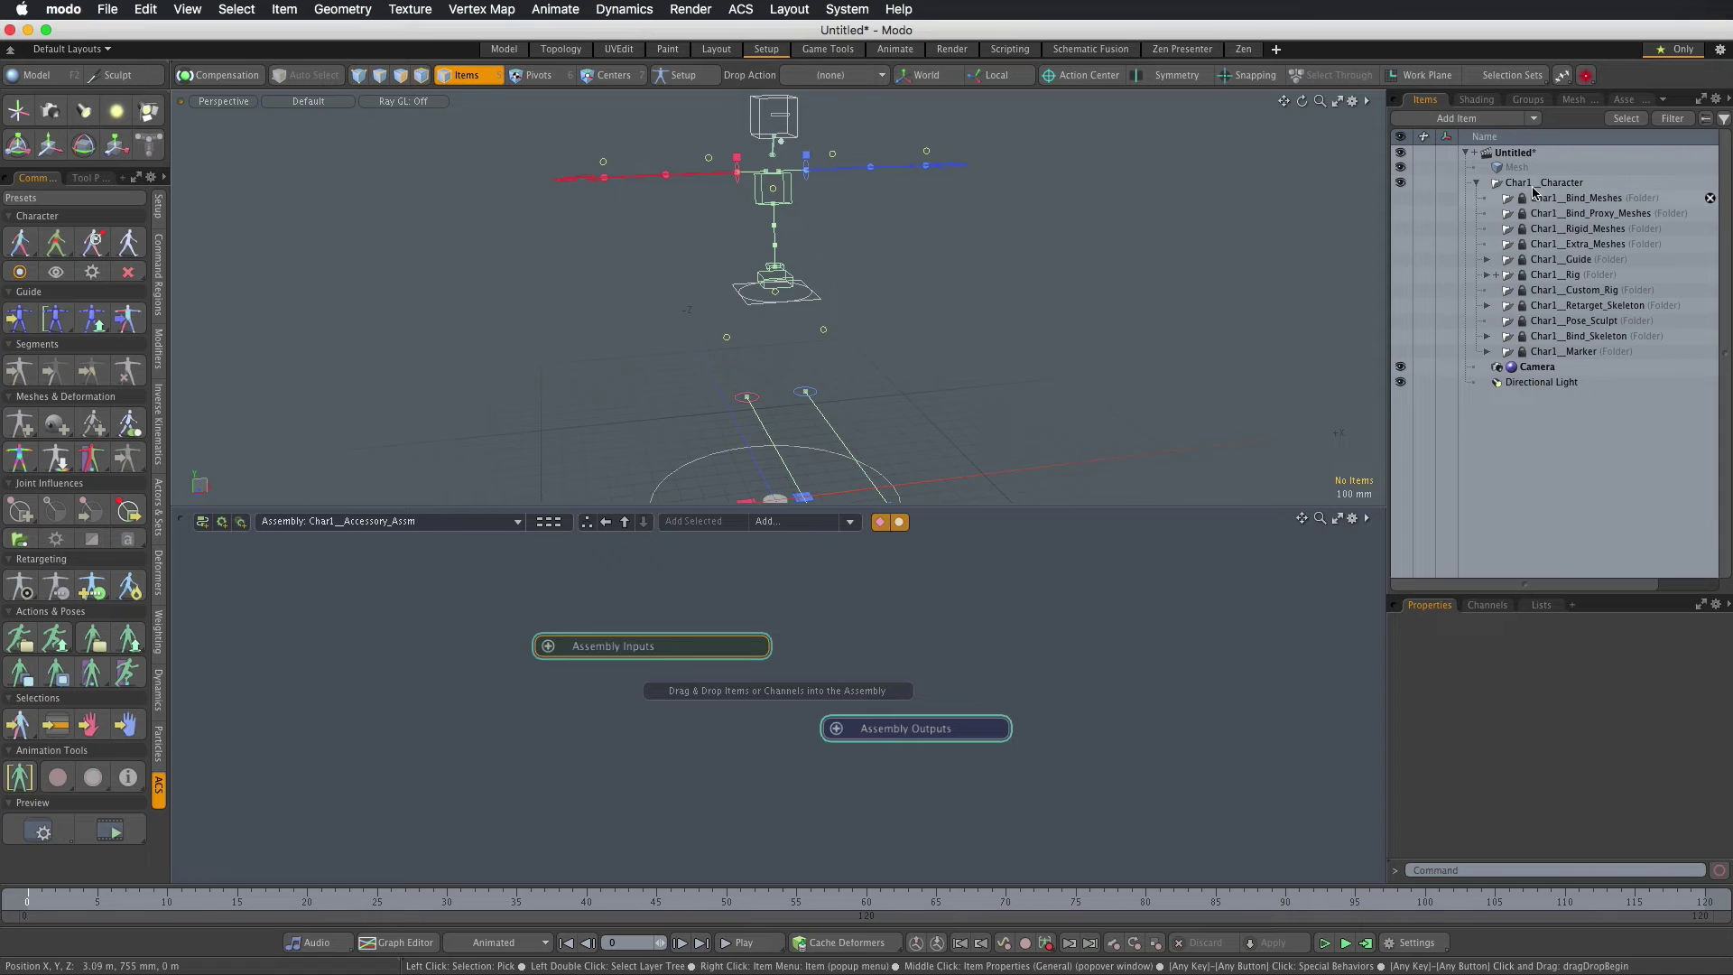
{"action": "left_click", "coordinate": [1550, 276]}
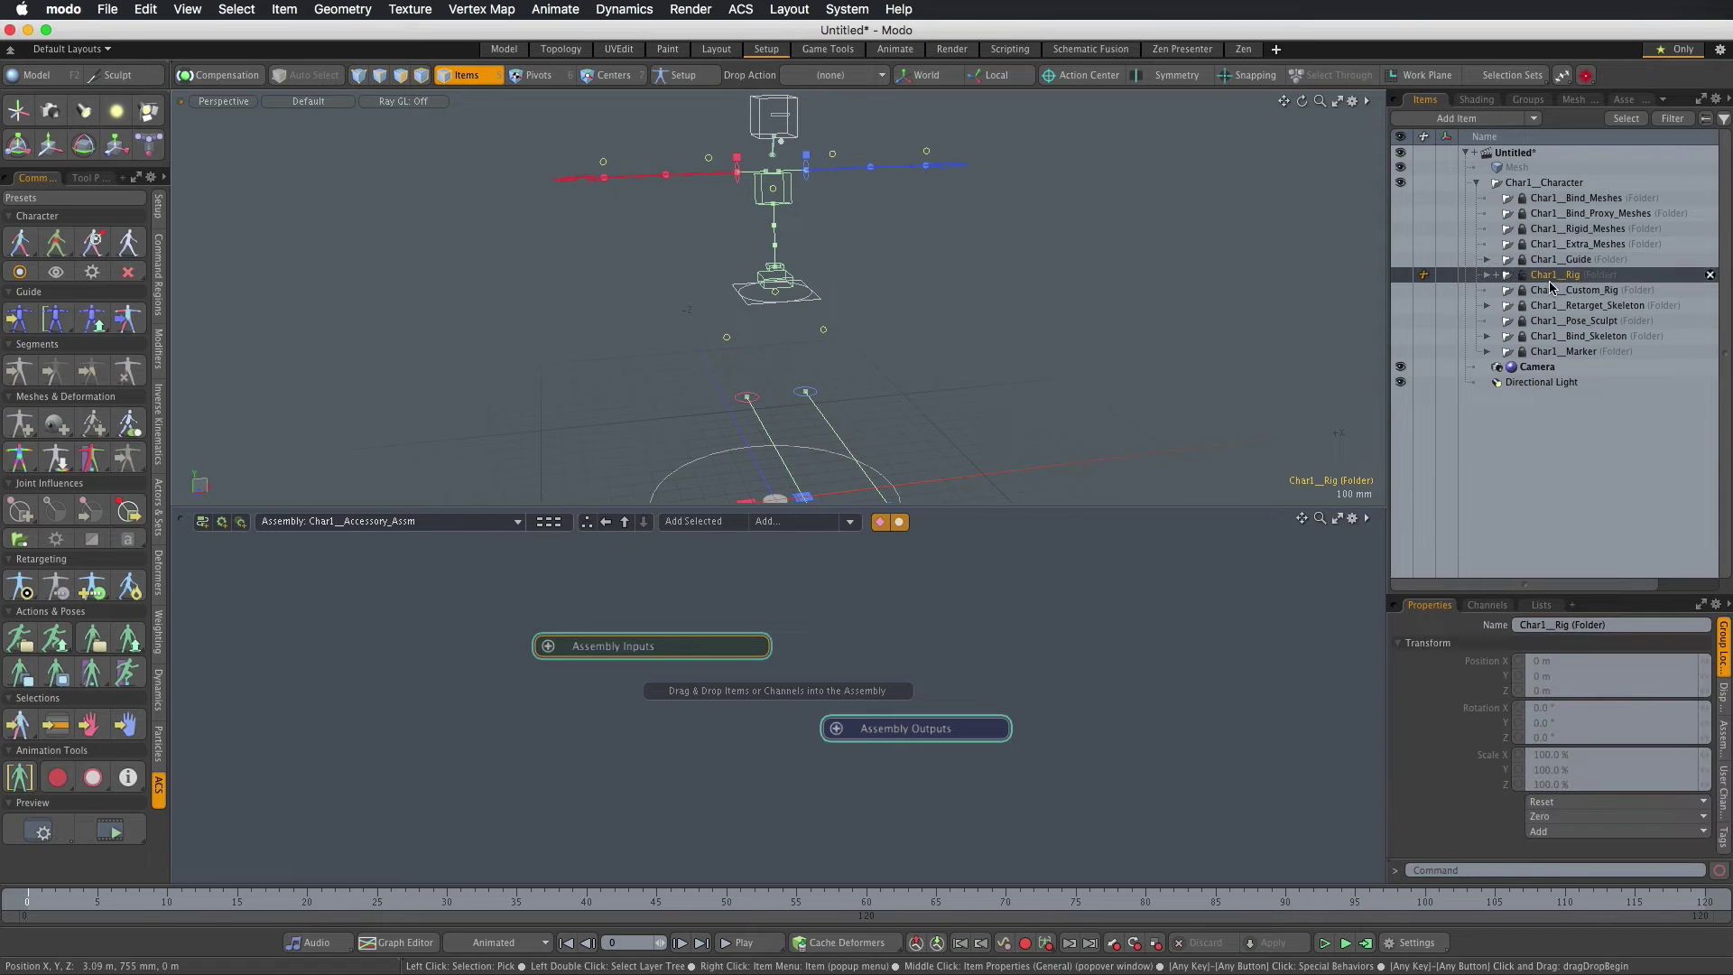
{"action": "left_click", "coordinate": [1487, 276]}
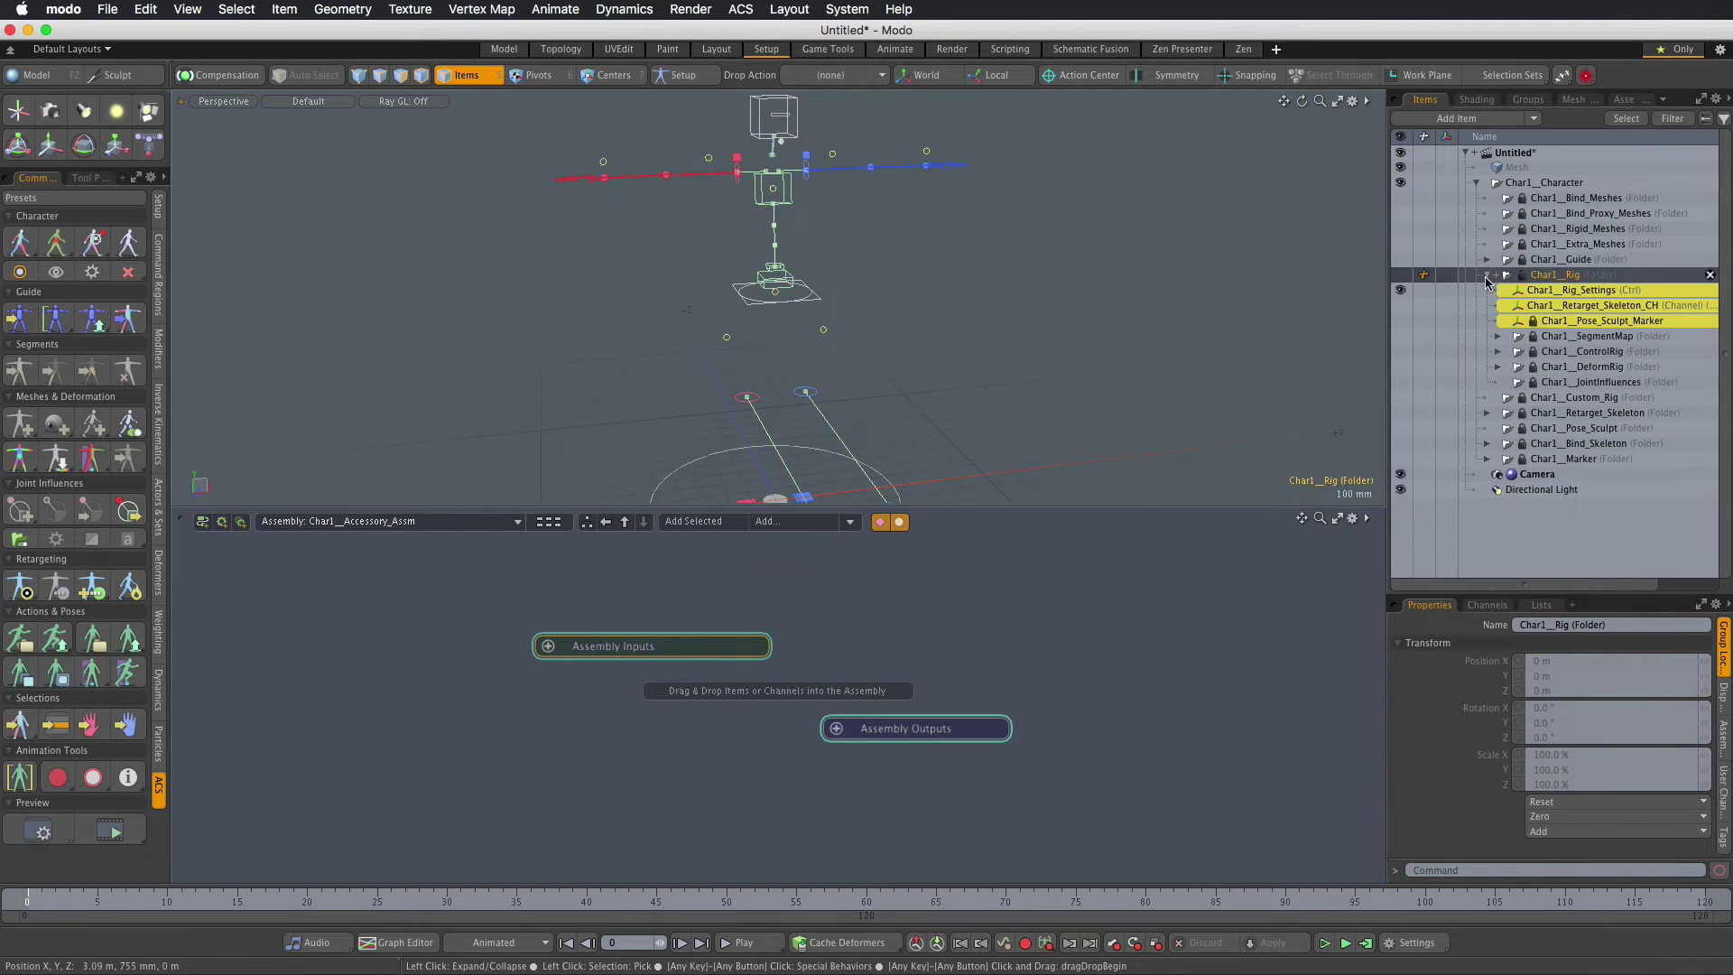
{"action": "left_click", "coordinate": [1551, 338]}
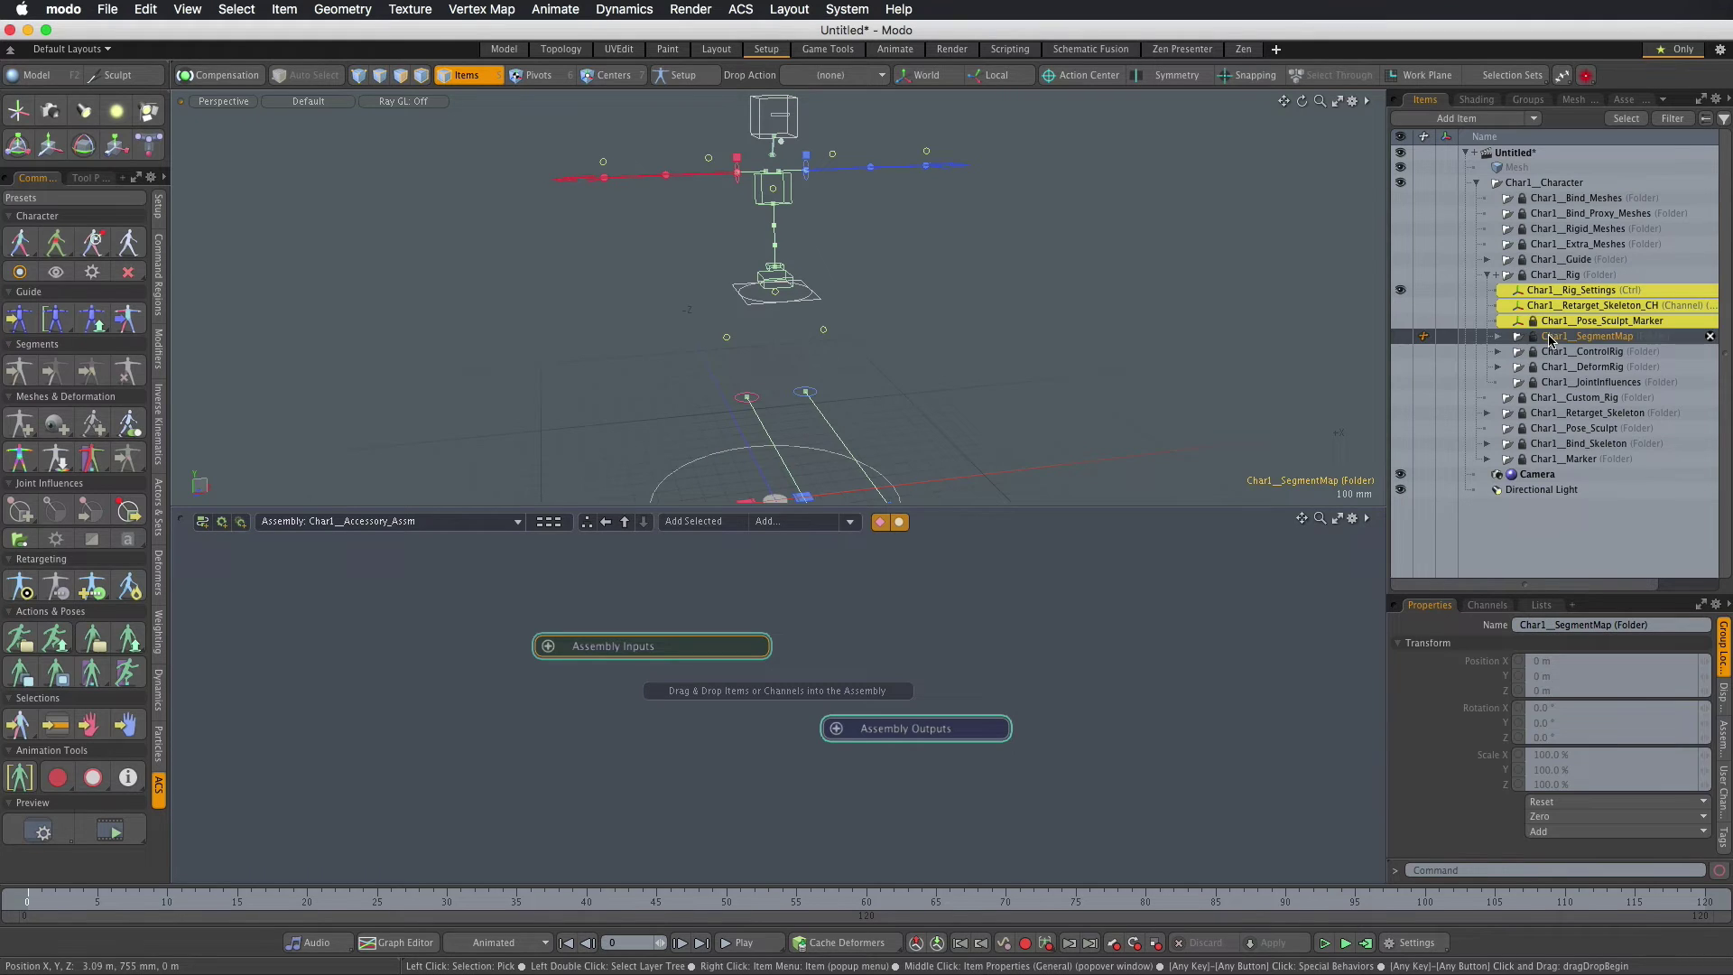
{"action": "left_click", "coordinate": [1497, 338]}
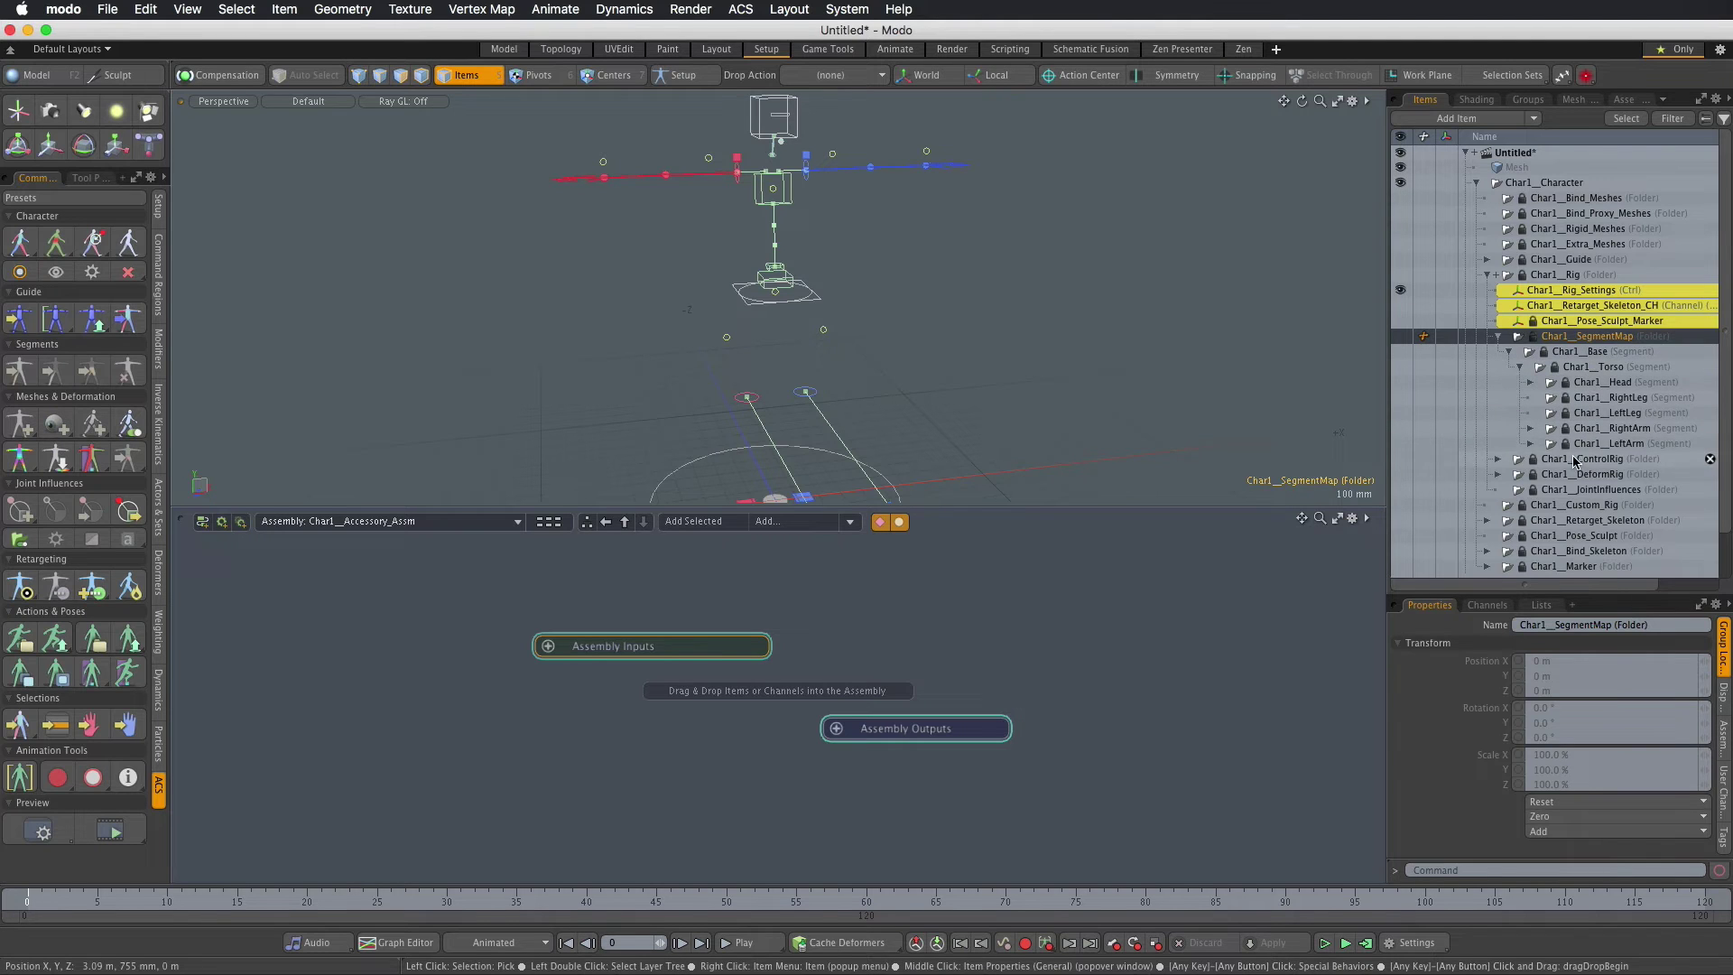
{"action": "left_click", "coordinate": [1530, 443]}
{"action": "left_click", "coordinate": [1605, 505]}
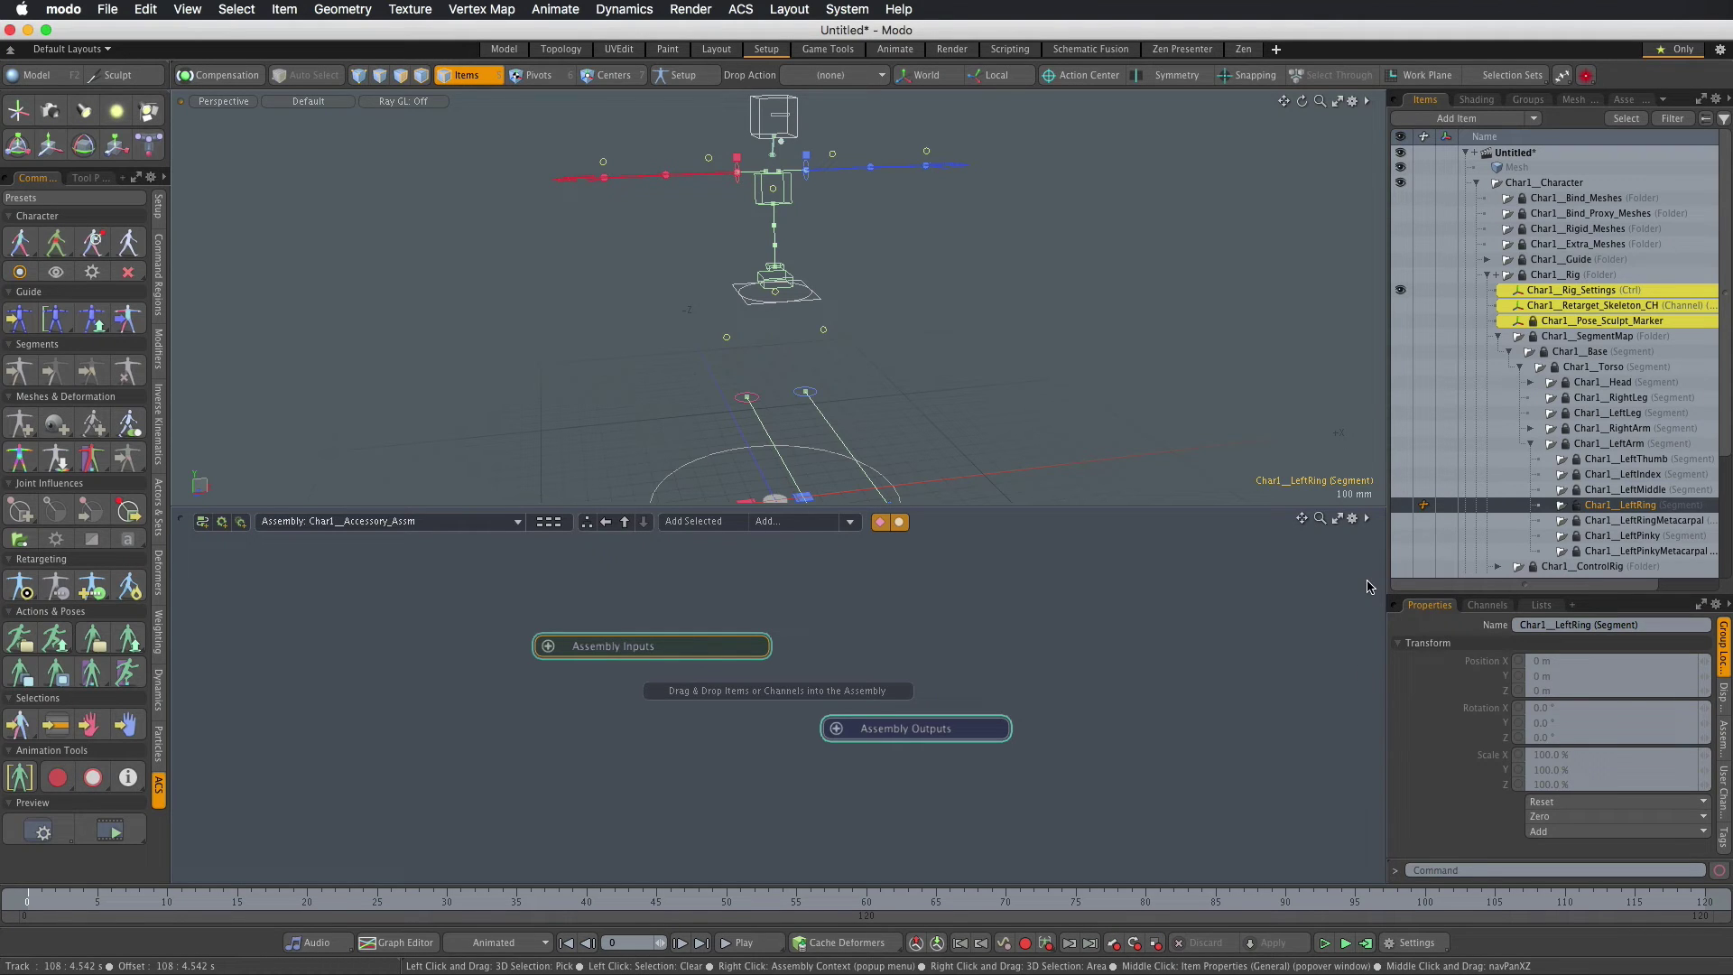
Step: Add a Group Locator item and rename it Char1__Accessory (Segment)
{"action": "scroll", "coordinate": [1512, 474], "scroll_direction": "down", "scroll_amount": 3}
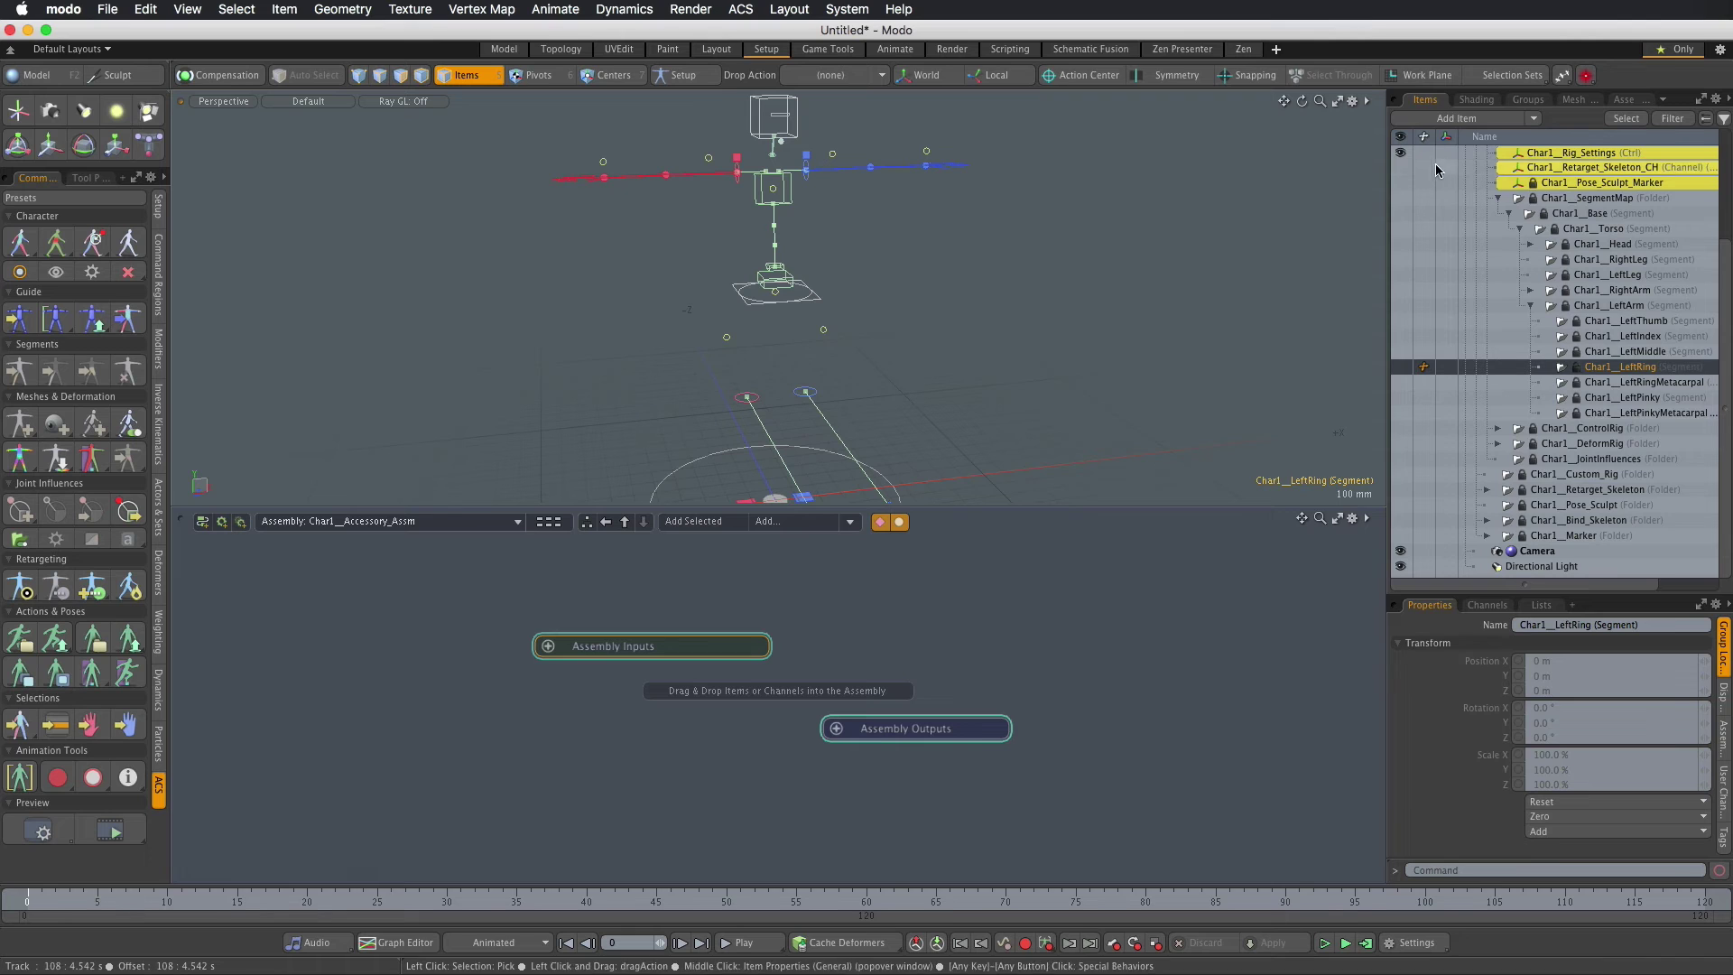
{"action": "left_click", "coordinate": [1456, 118]}
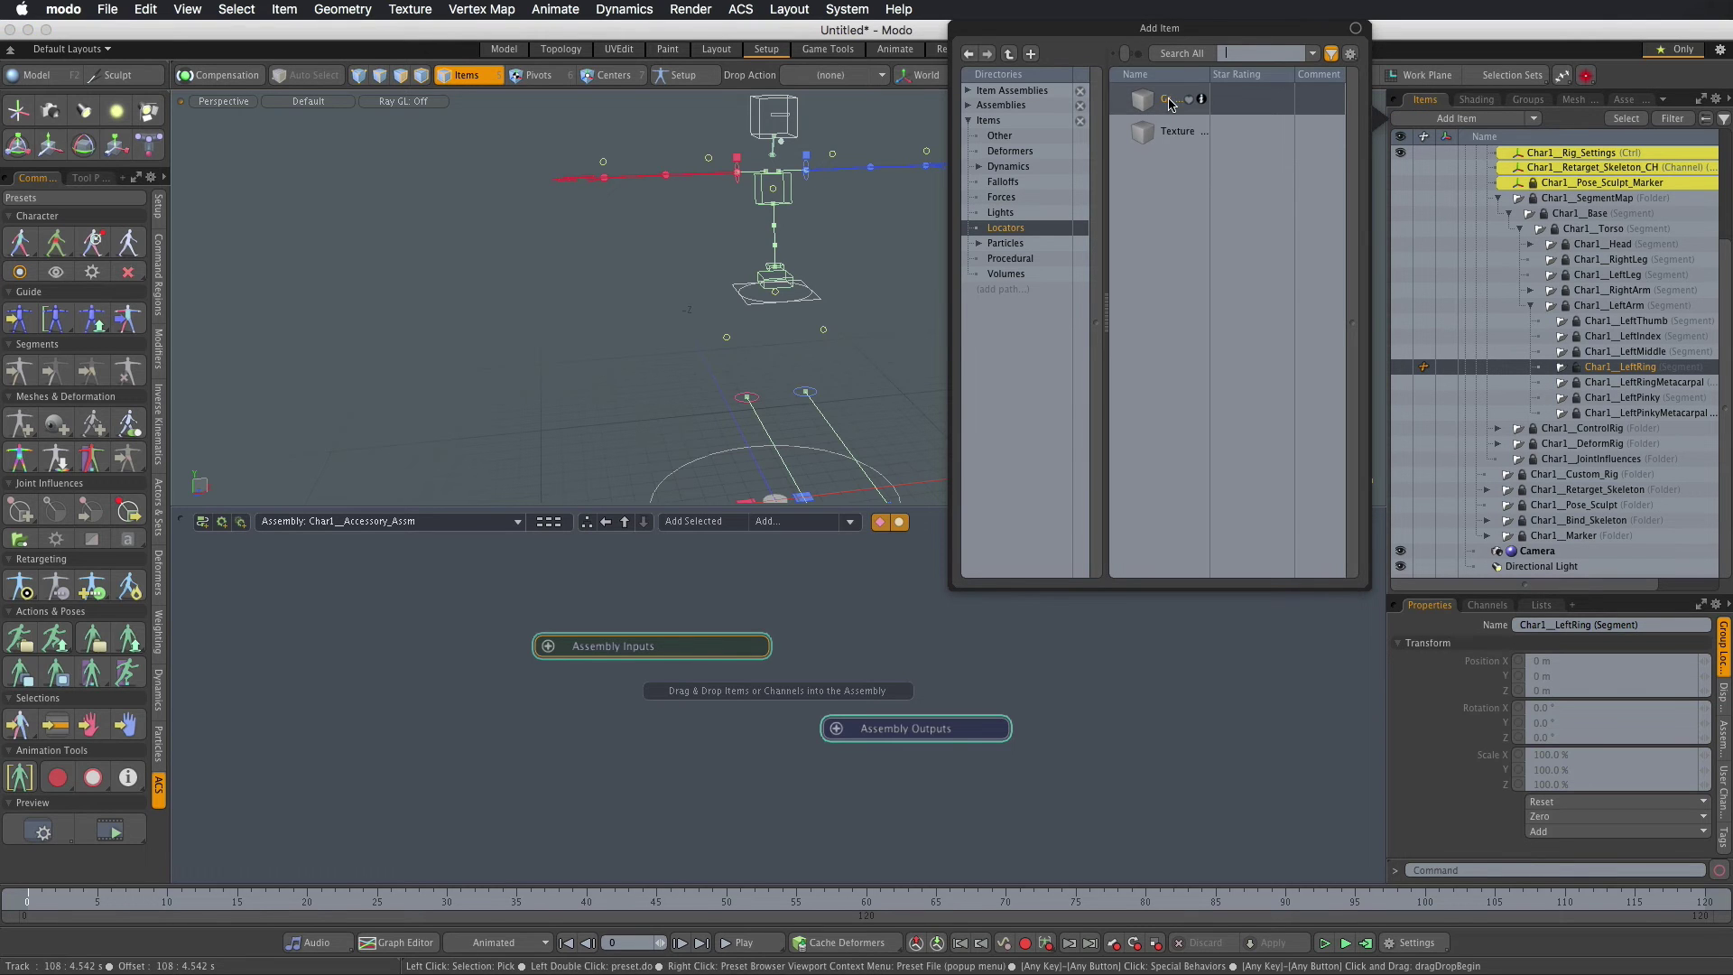
{"action": "double_click", "coordinate": [1136, 101]}
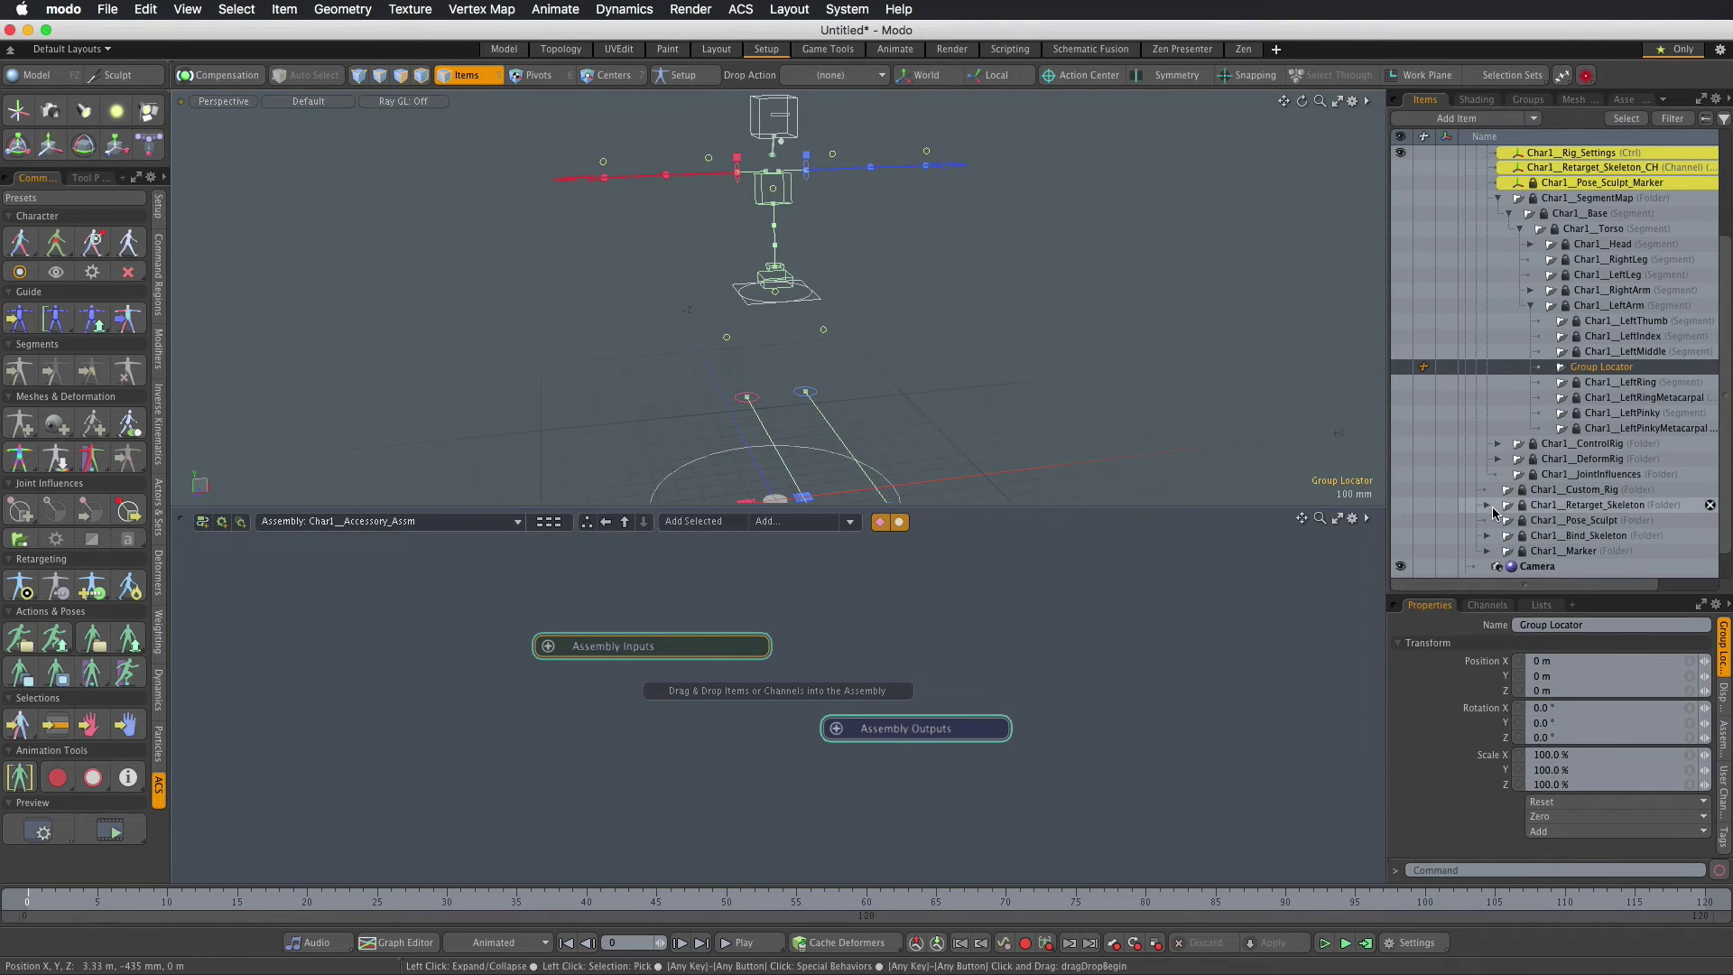
{"action": "double_click", "coordinate": [1586, 367]}
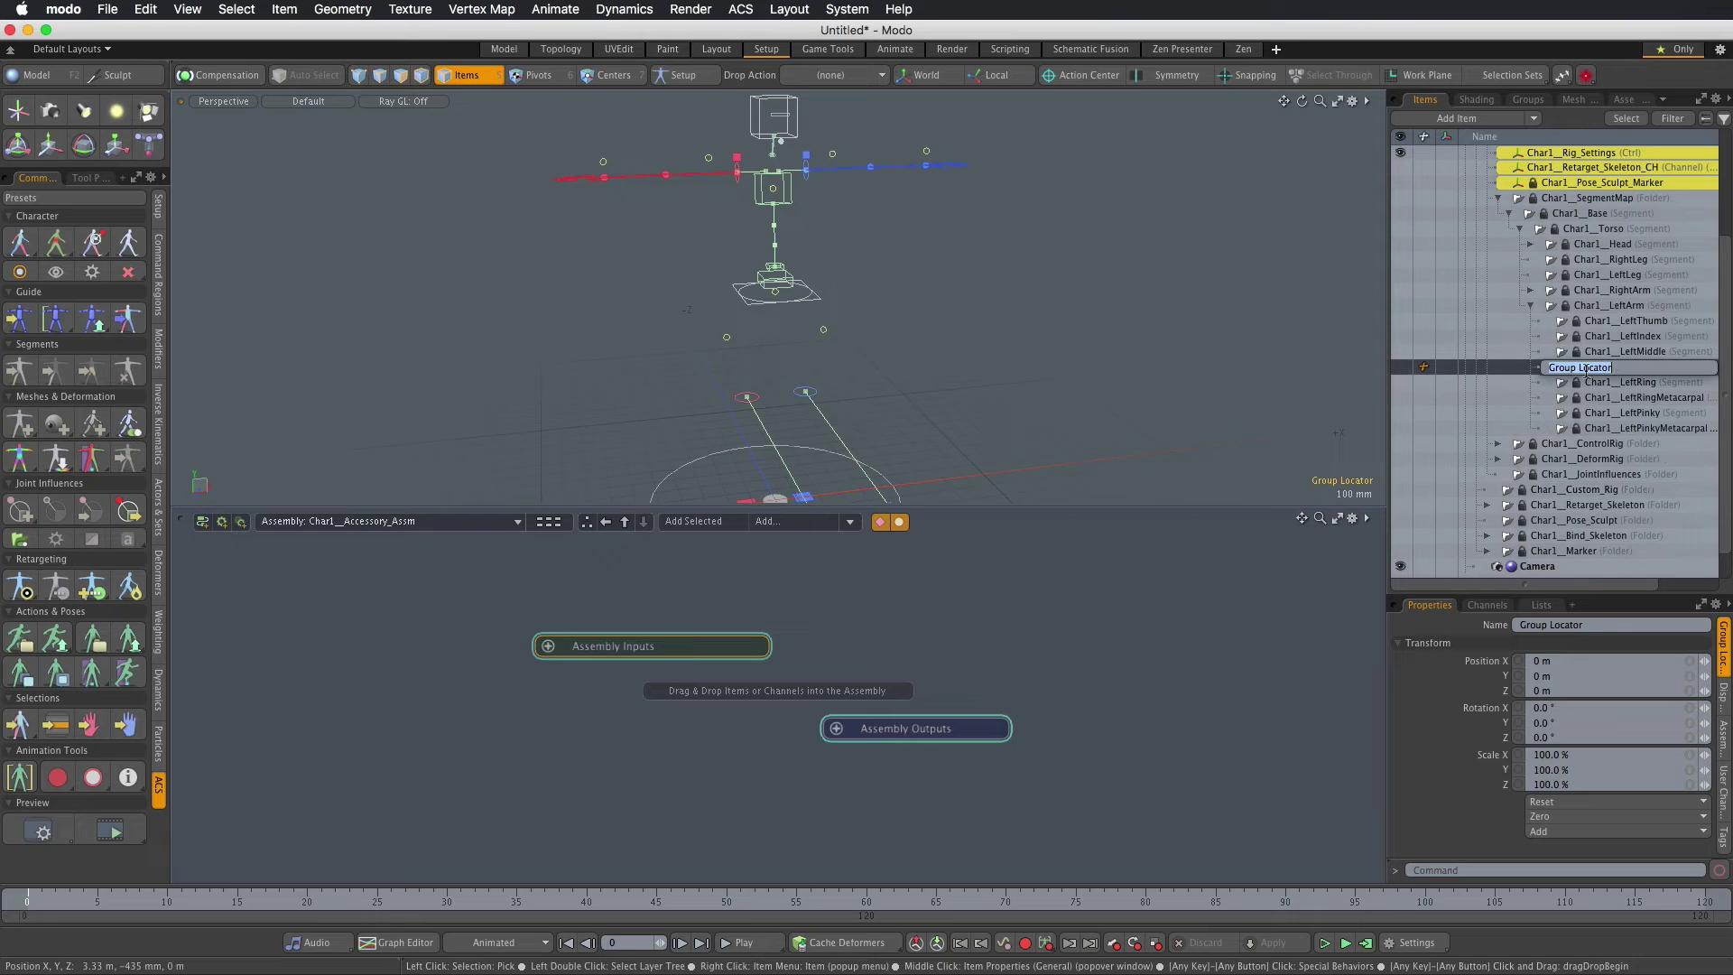
{"action": "type", "text": "Char1__Accessory (Segment"}
{"action": "key", "text": "Return"}
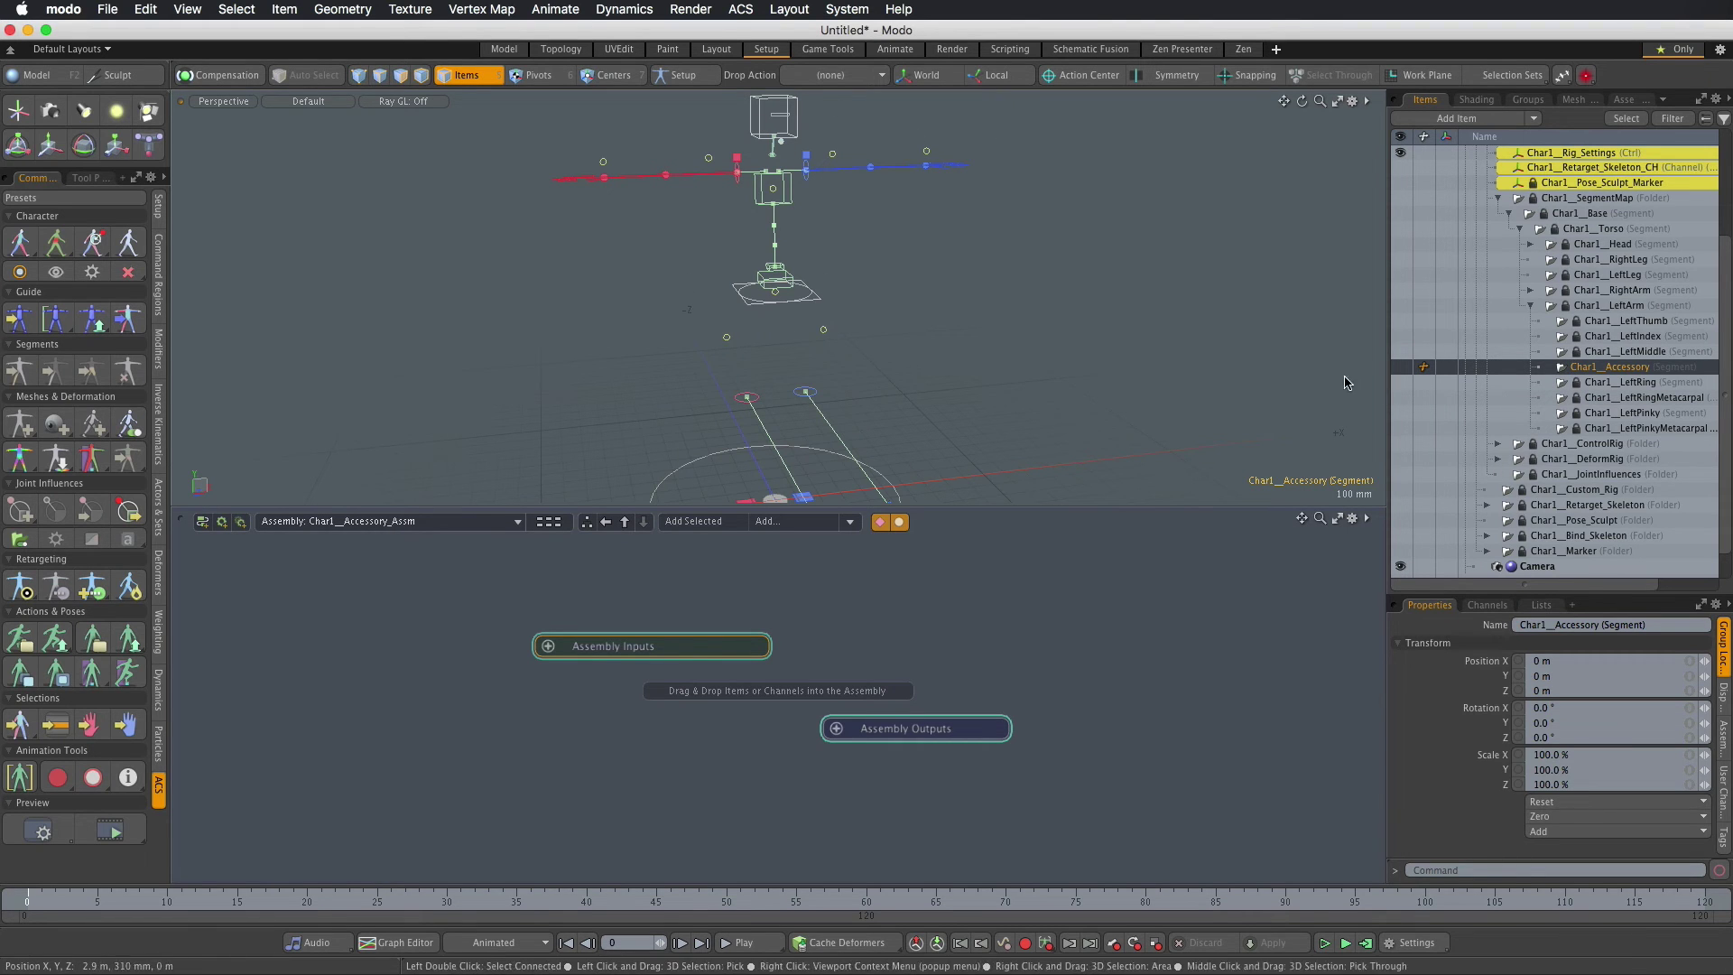
Step: Parent the Char1__Accessory segment under Char1__Base in the segment map and lock it
{"action": "left_click_drag", "start_coordinate": [1598, 367], "coordinate": [1593, 221]}
{"action": "right_click", "coordinate": [1591, 231]}
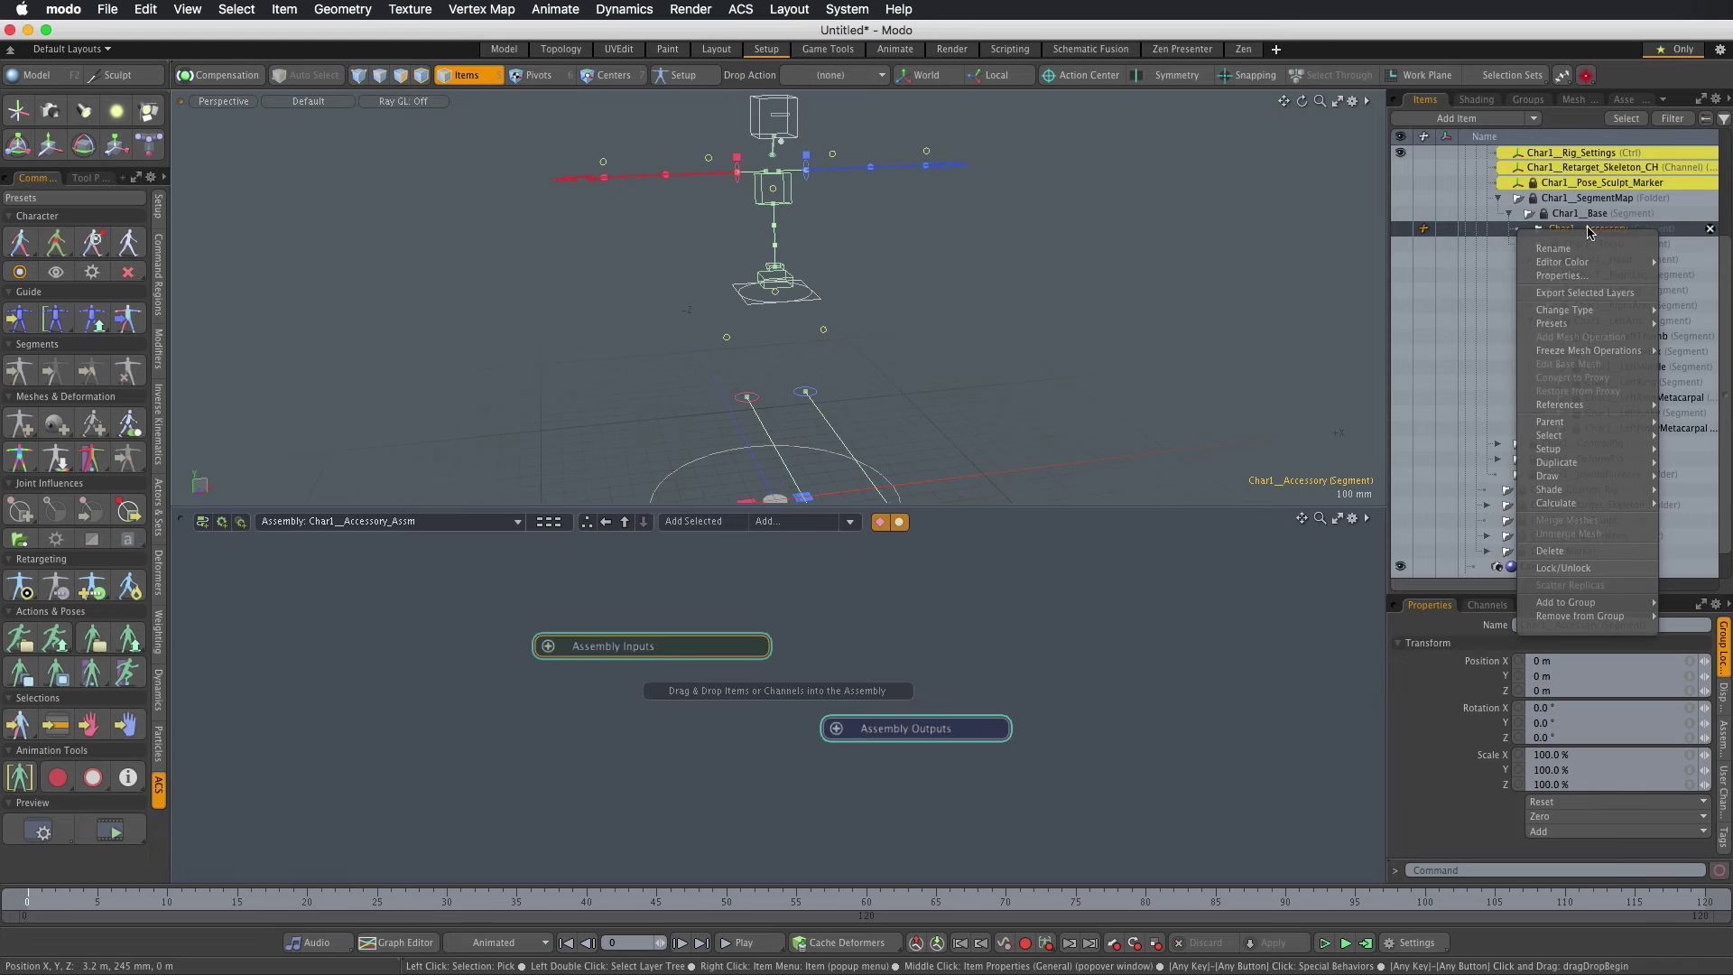
{"action": "mouse_move", "coordinate": [1587, 262]}
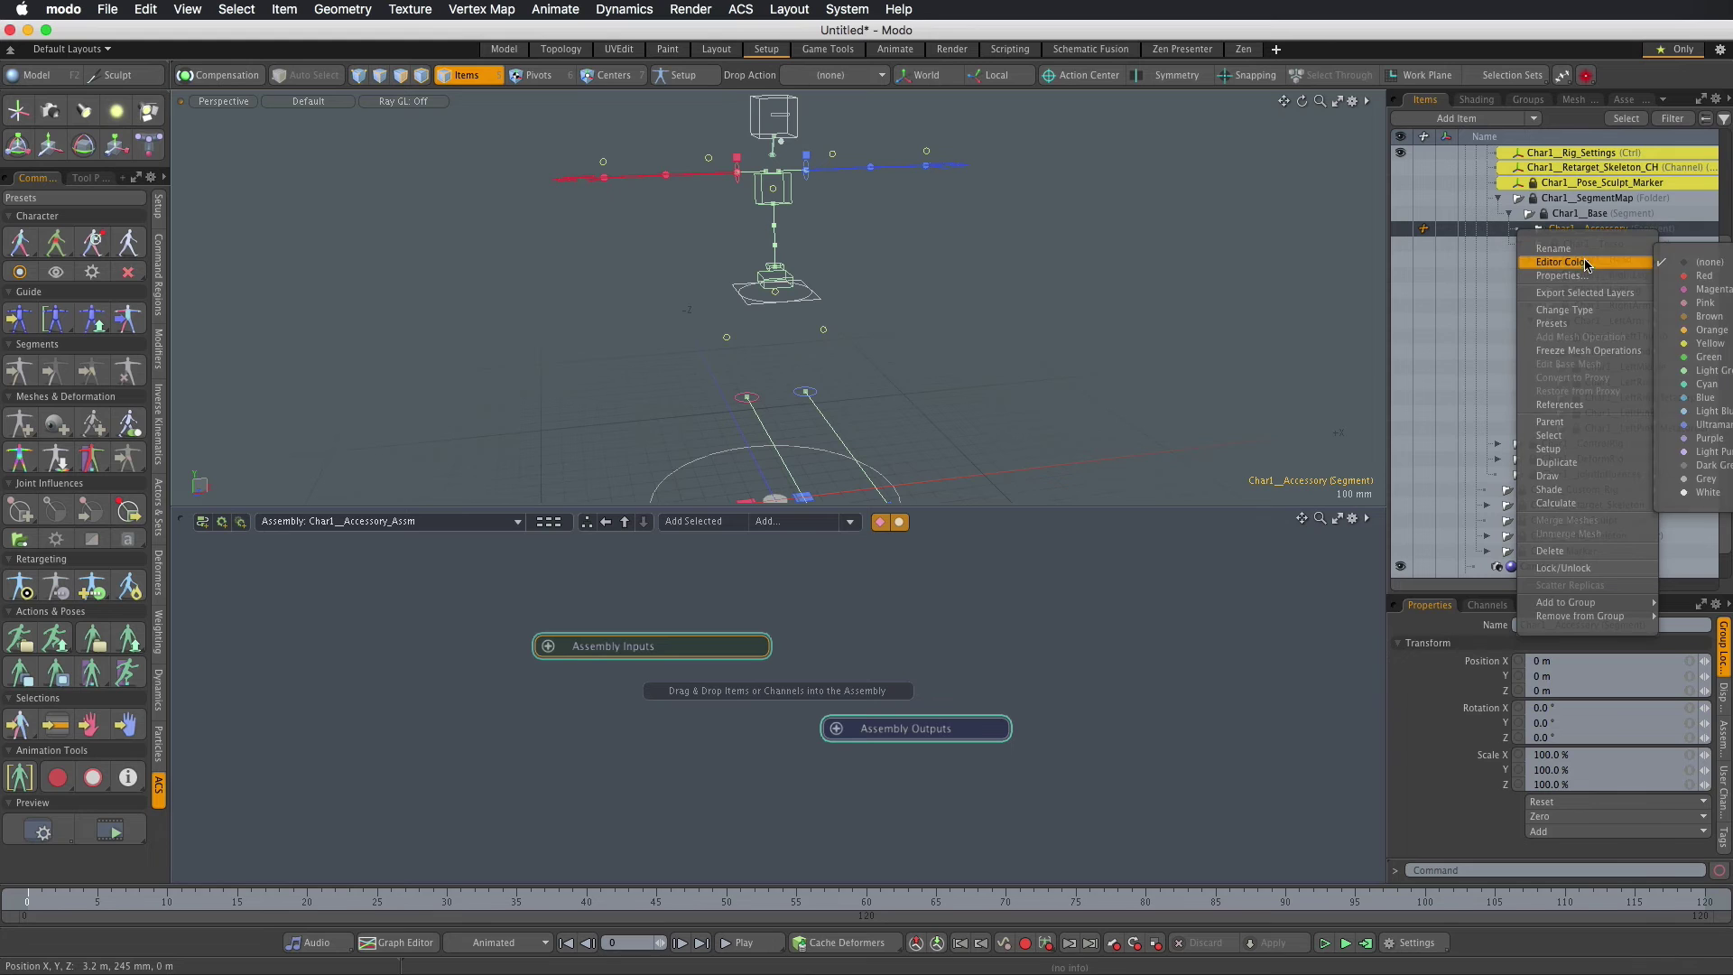
{"action": "left_click", "coordinate": [1560, 574]}
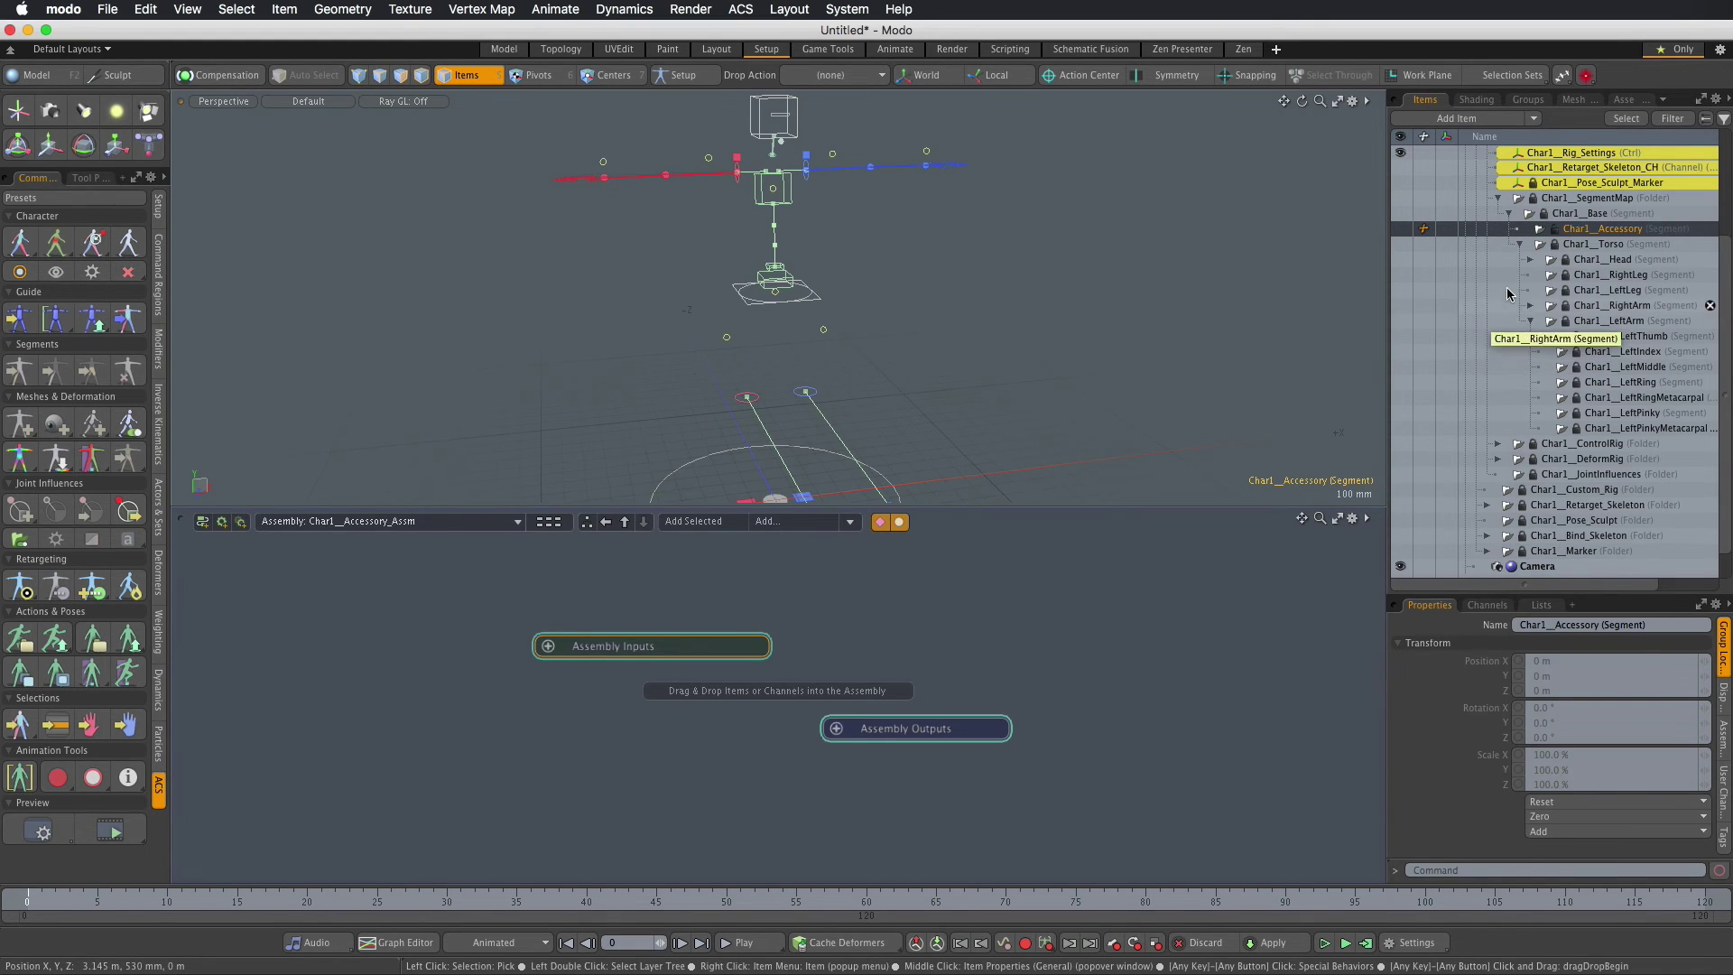
Step: Check the tags of the Char1__Torso segment and add a custom tag RGSG with the value Accessory to the Char1__Accessory segment
{"action": "left_click", "coordinate": [1596, 244]}
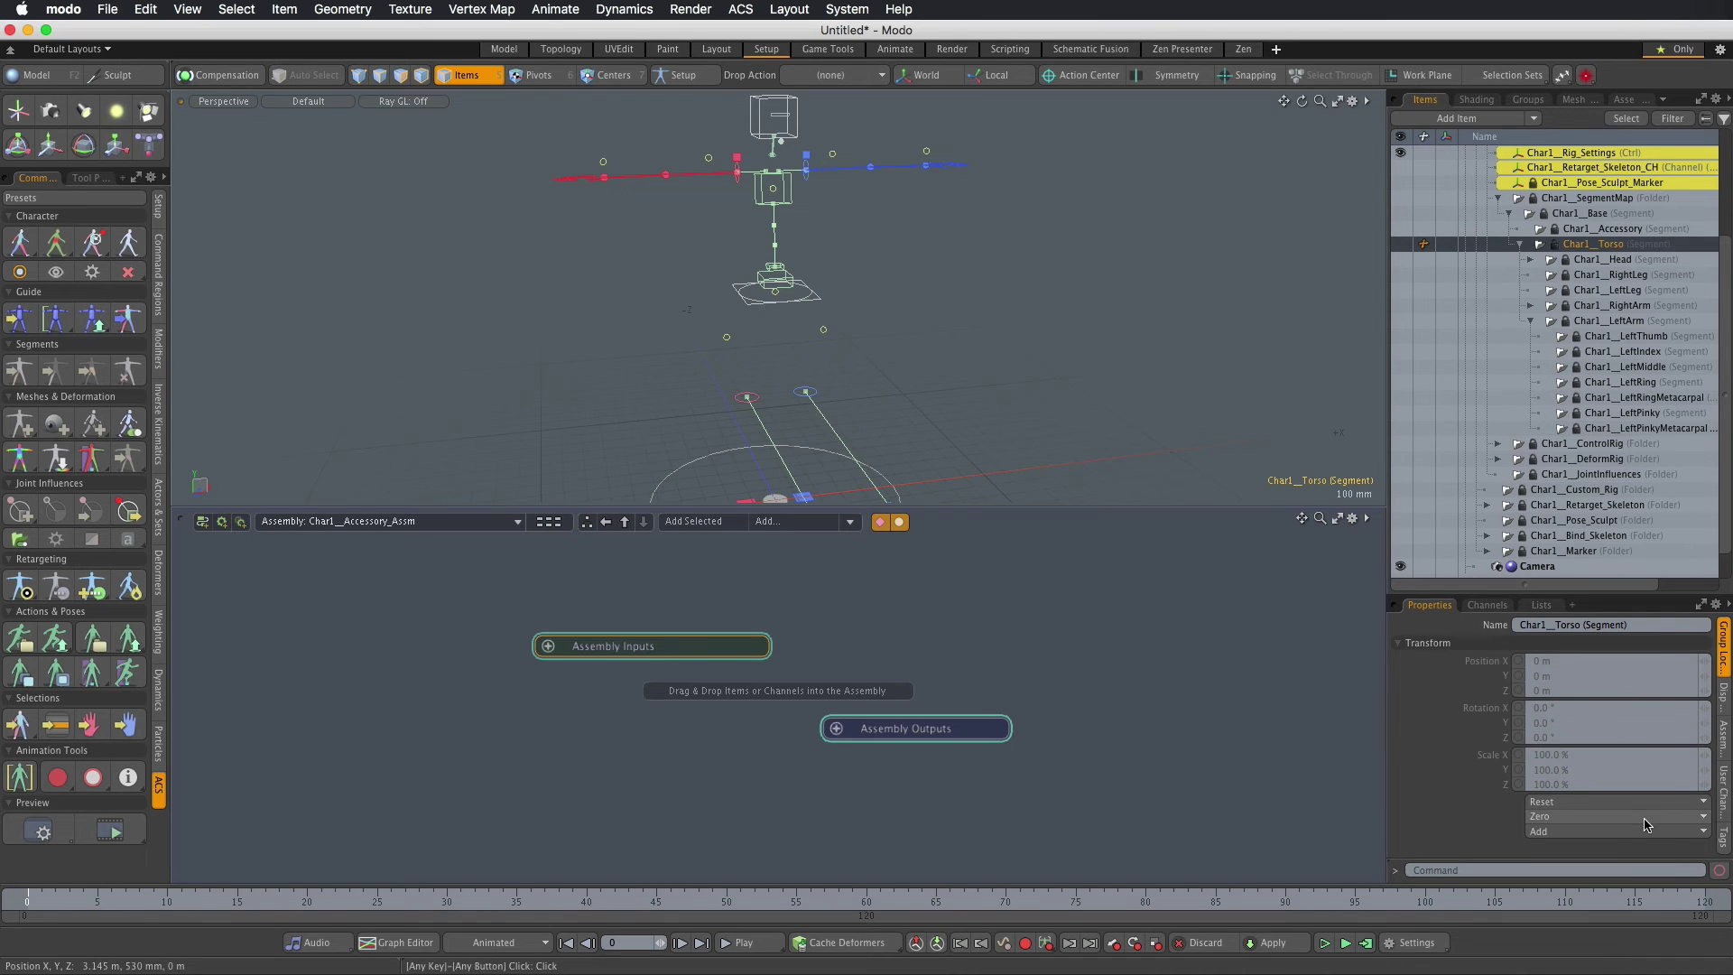
{"action": "left_click", "coordinate": [1722, 836]}
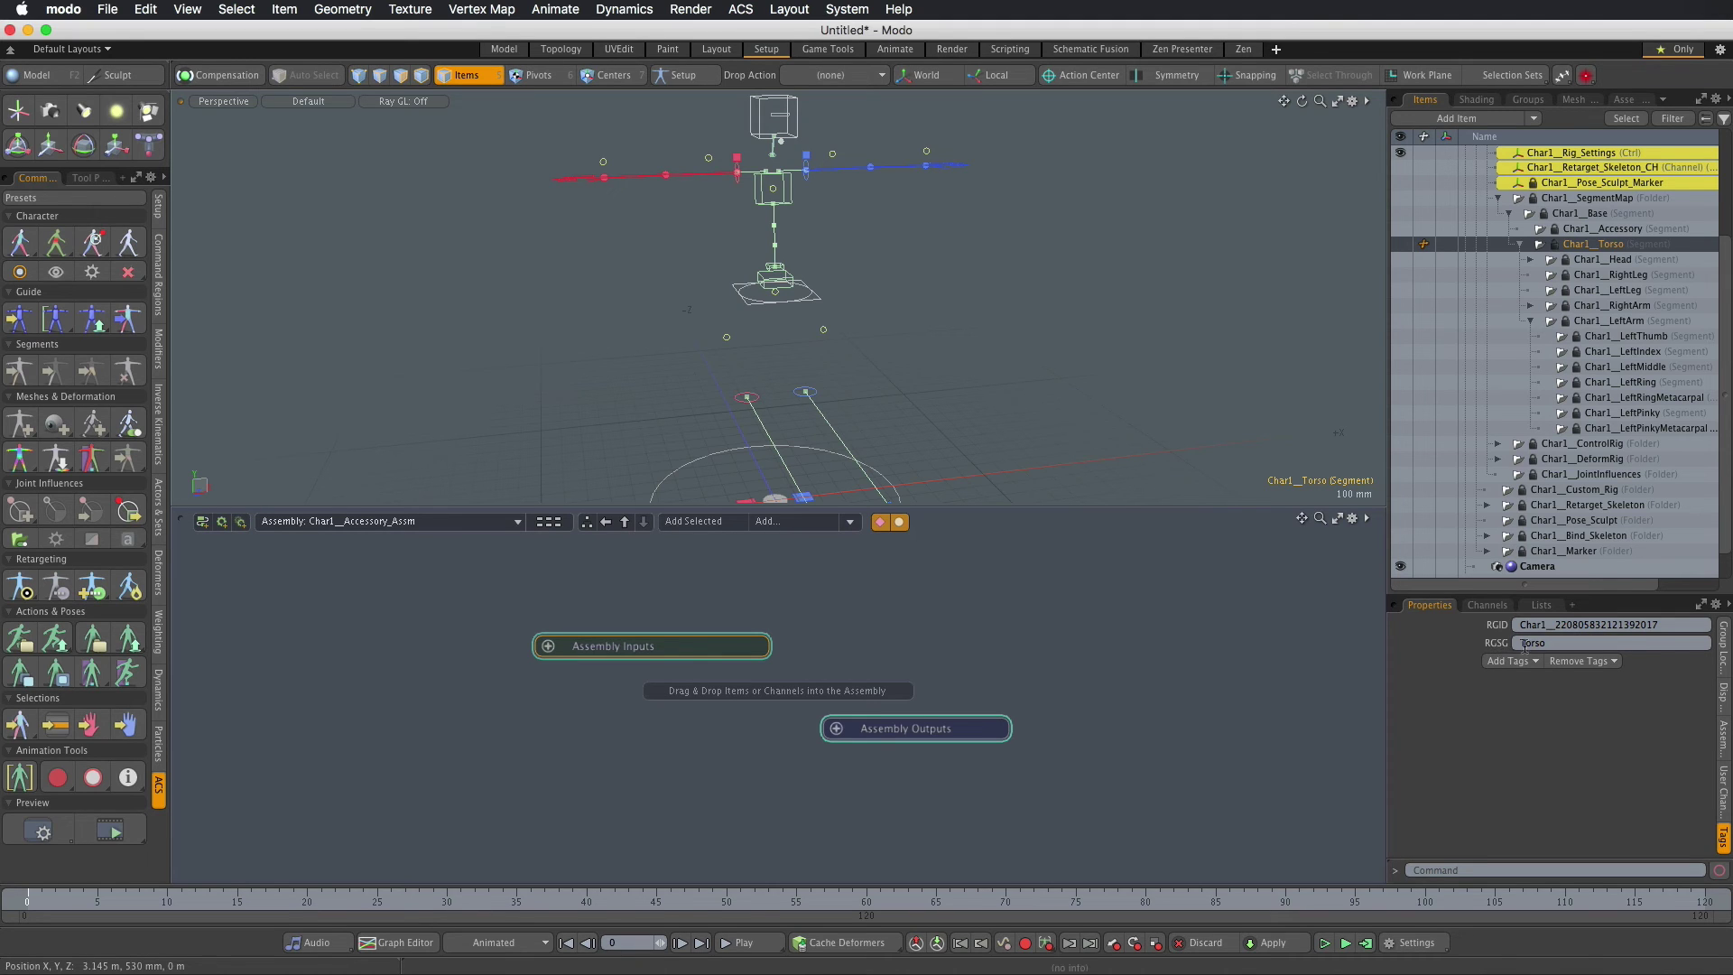
{"action": "left_click", "coordinate": [1602, 231]}
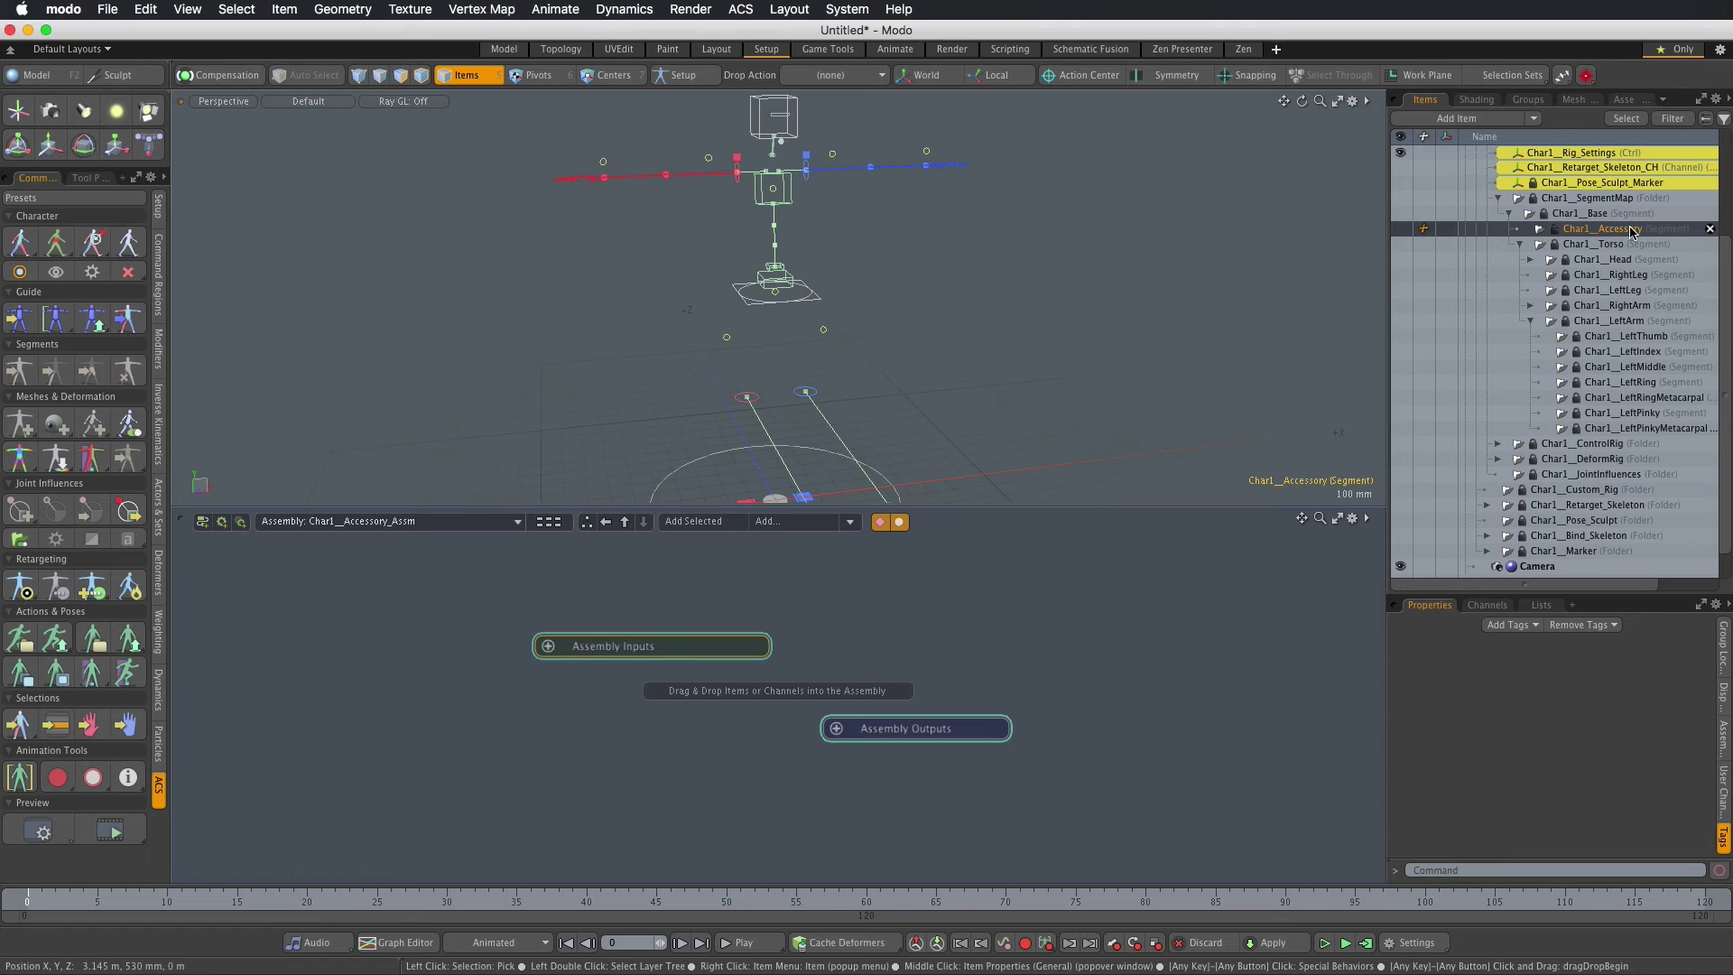
{"action": "left_click", "coordinate": [1510, 626]}
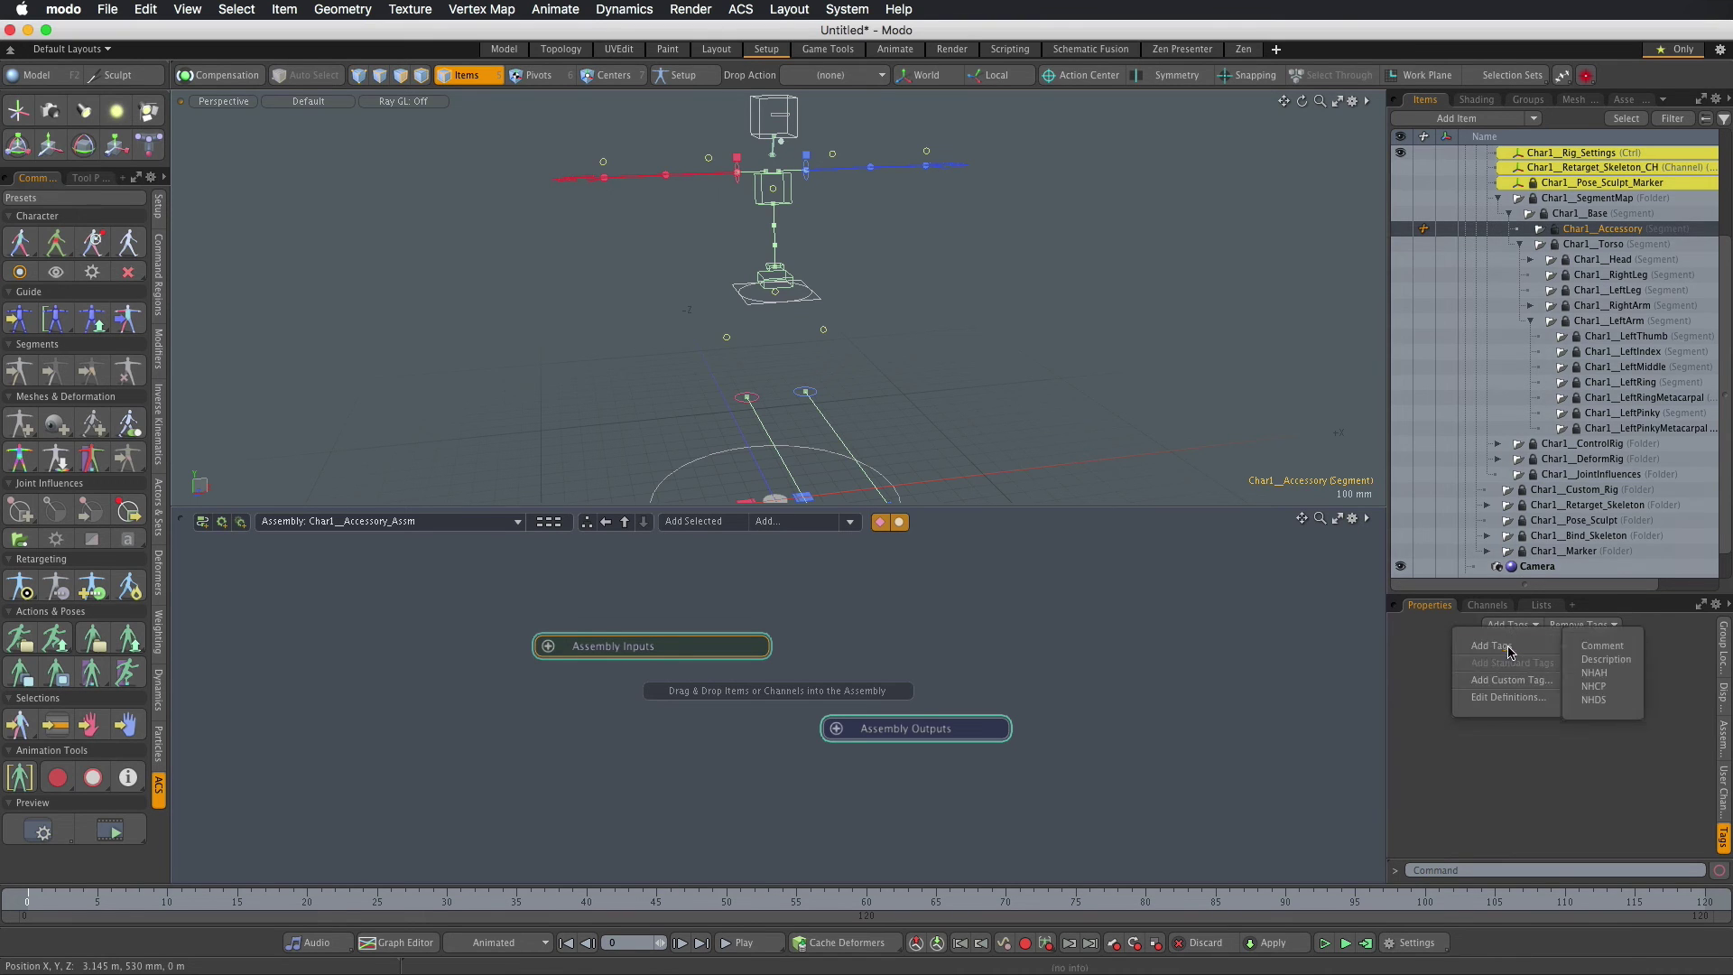
{"action": "left_click", "coordinate": [1514, 682]}
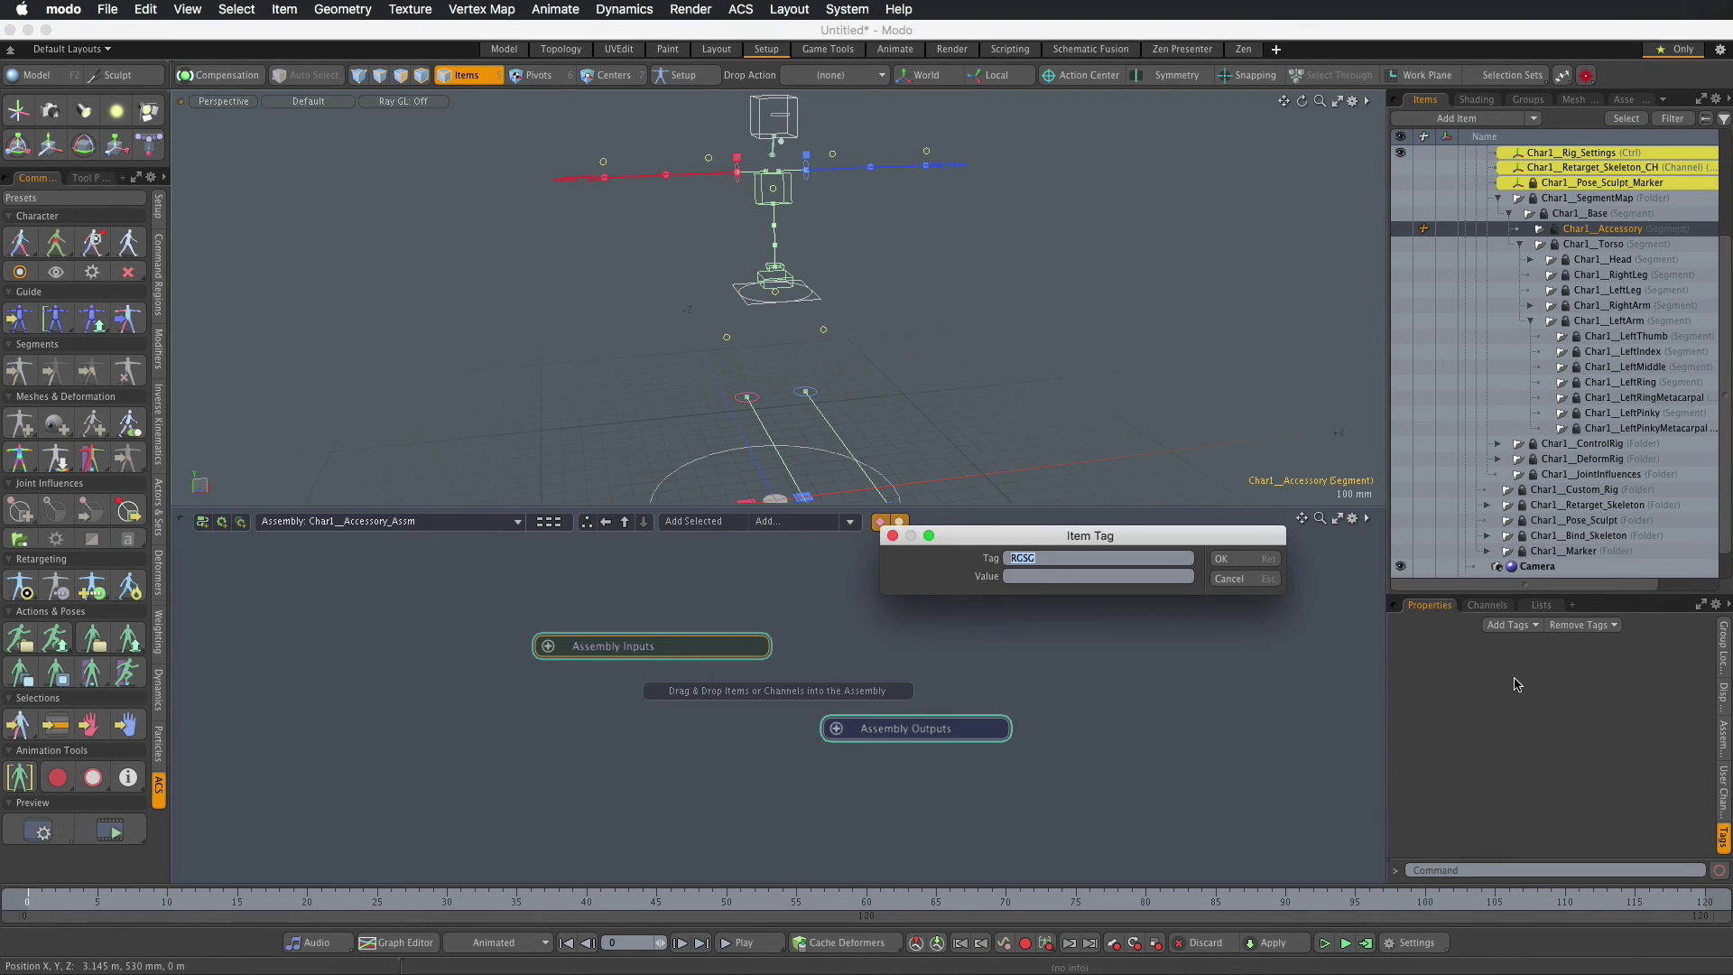
{"action": "key", "text": "Tab"}
{"action": "left_click", "coordinate": [1231, 561]}
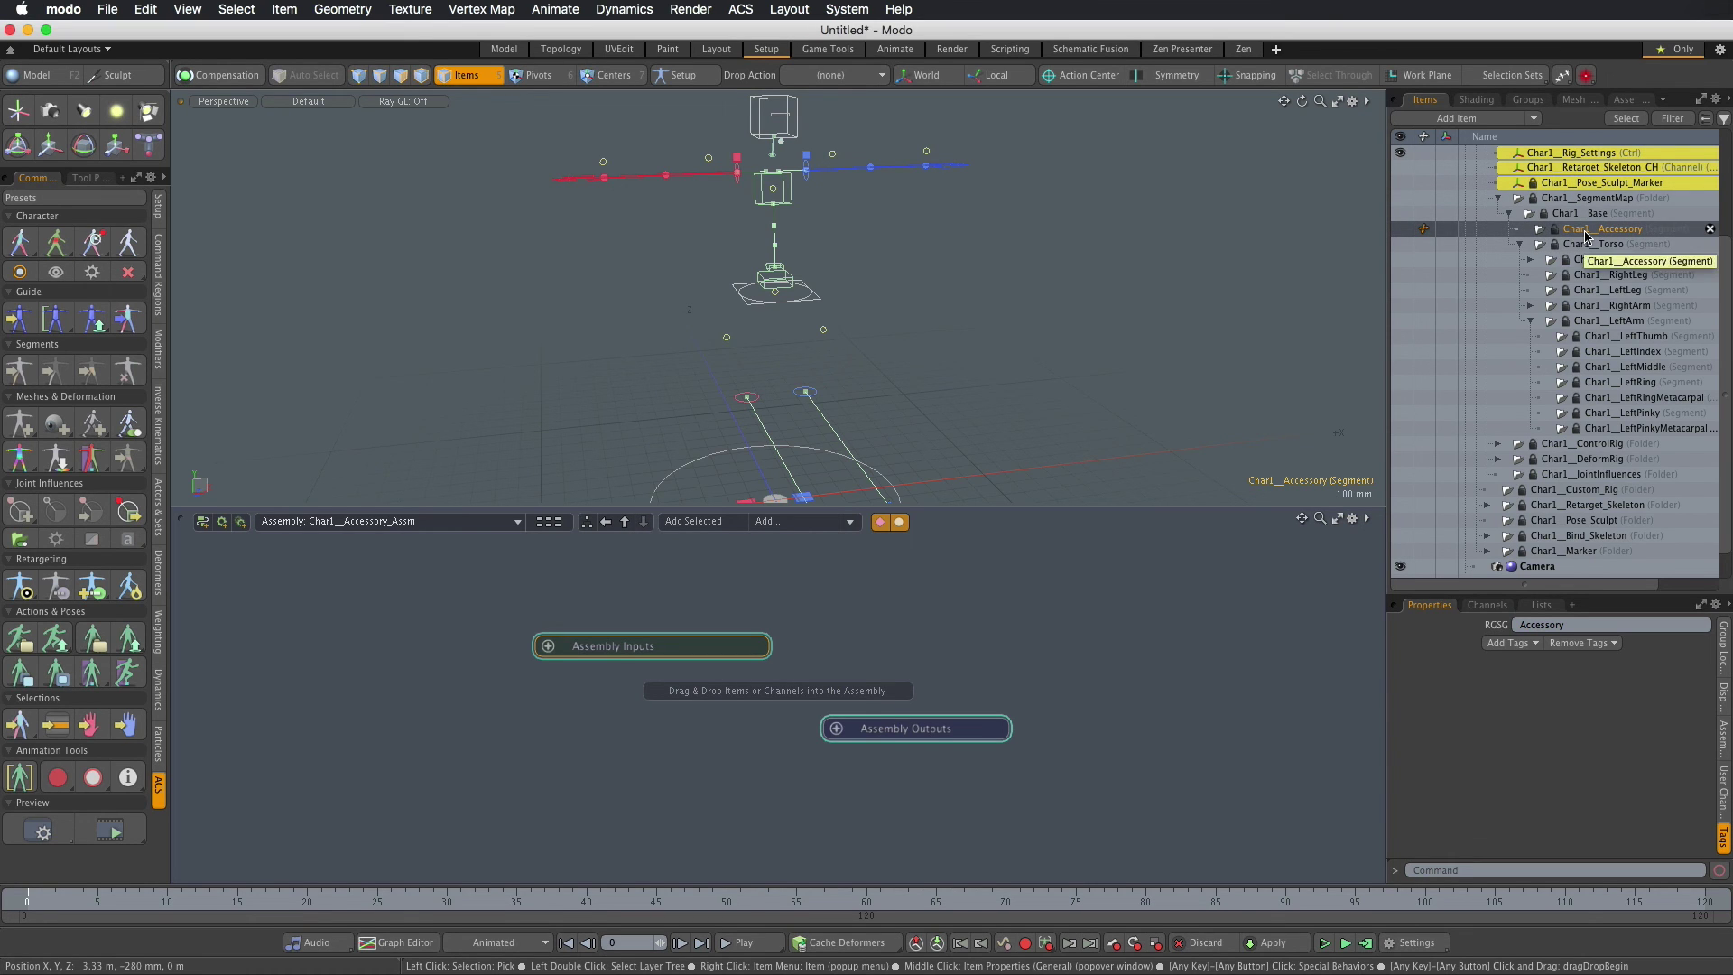
Step: Spread the assembly input and output nodes apart and add the Char1__Accessory segment to the Char1__Accessory_Assm schematic
{"action": "left_click", "coordinate": [1092, 693]}
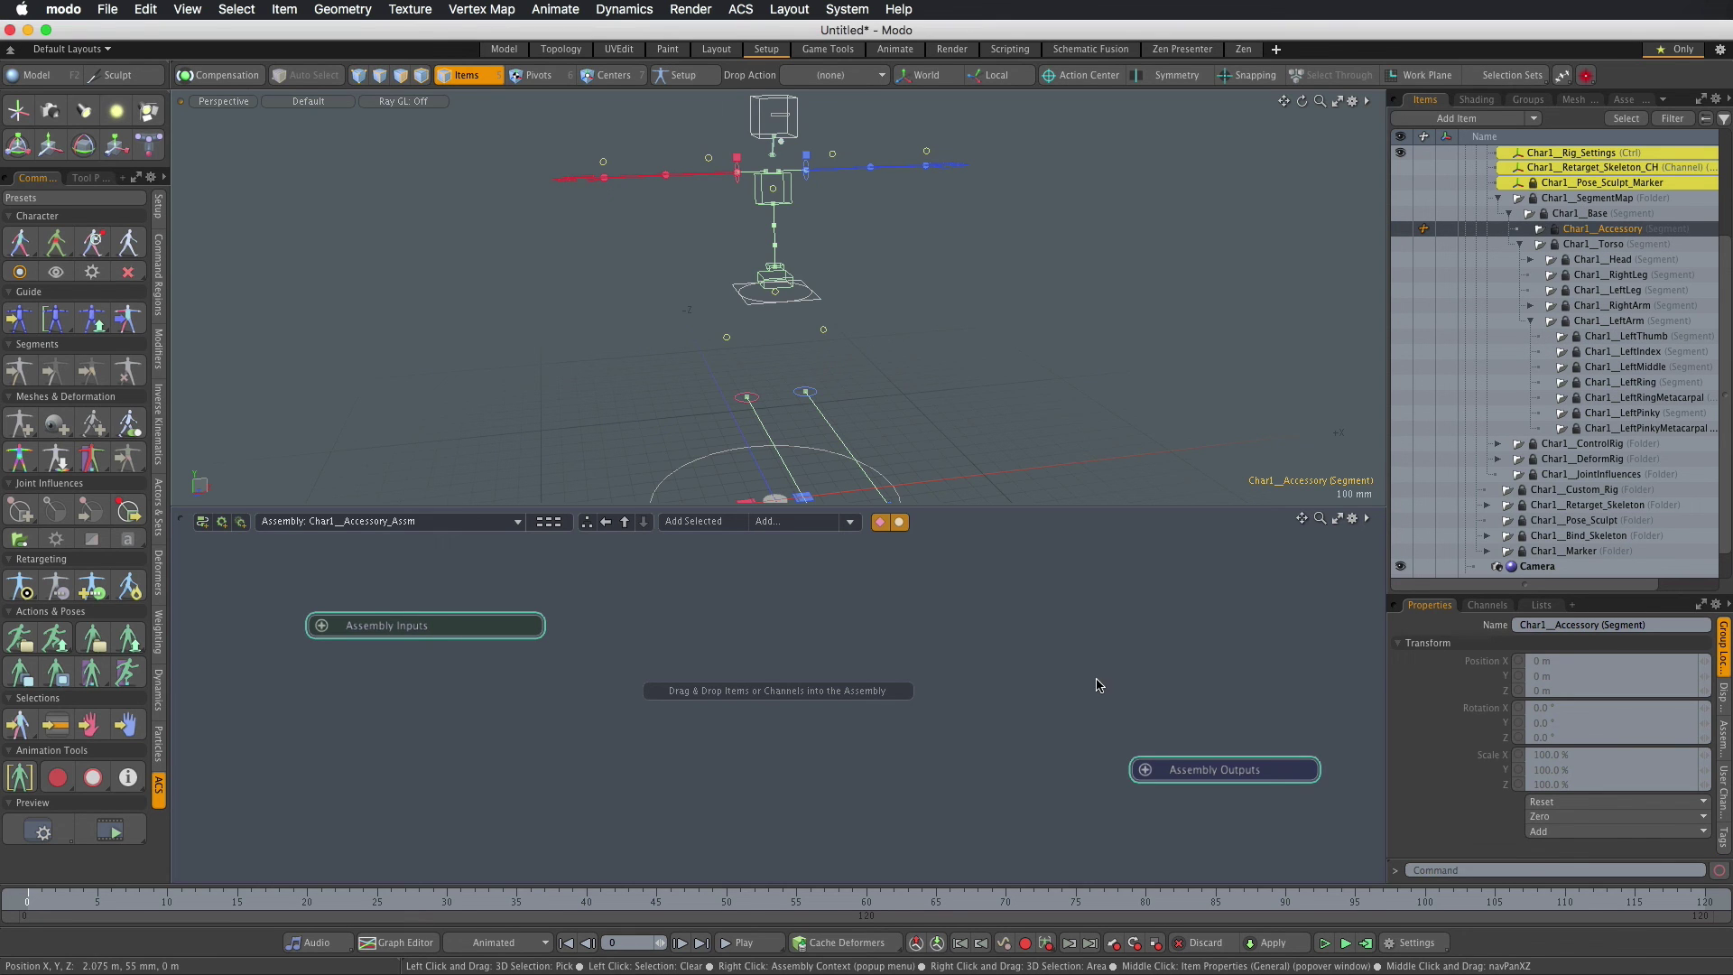
{"action": "left_click_drag", "start_coordinate": [1609, 232], "coordinate": [757, 696]}
{"action": "left_click", "coordinate": [731, 637]}
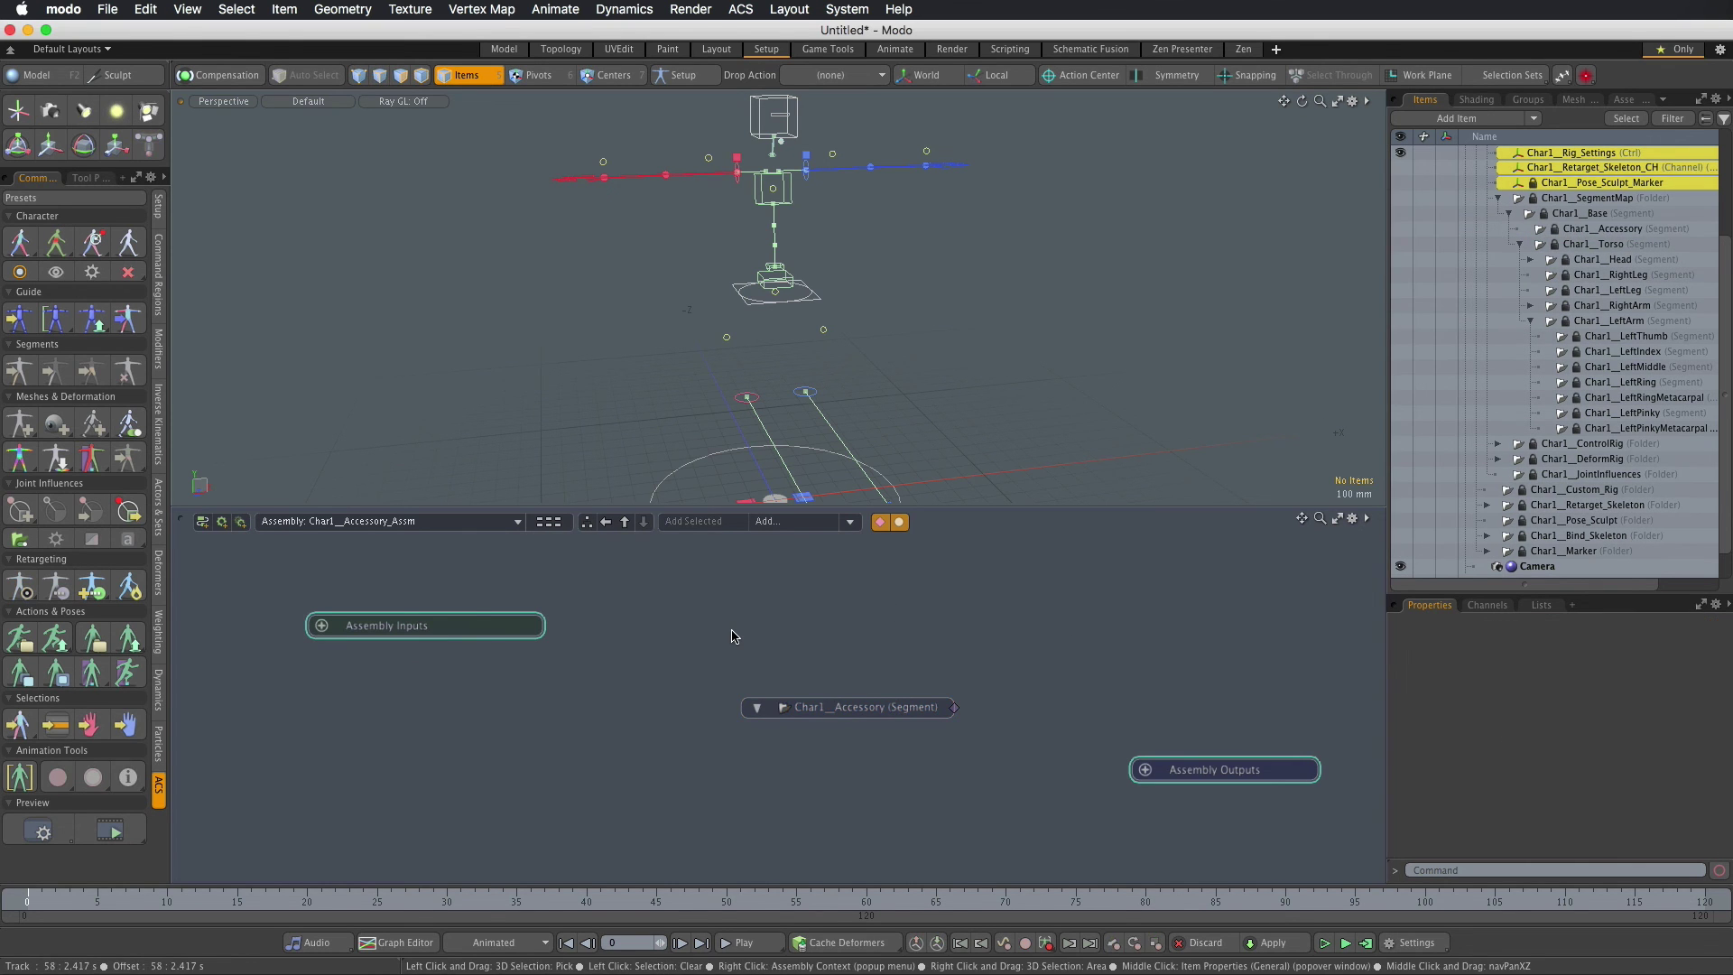
Step: Switch the schematic to the Overview and select the Char1__Assemblies assembly
{"action": "left_click", "coordinate": [517, 522]}
{"action": "left_click", "coordinate": [289, 542]}
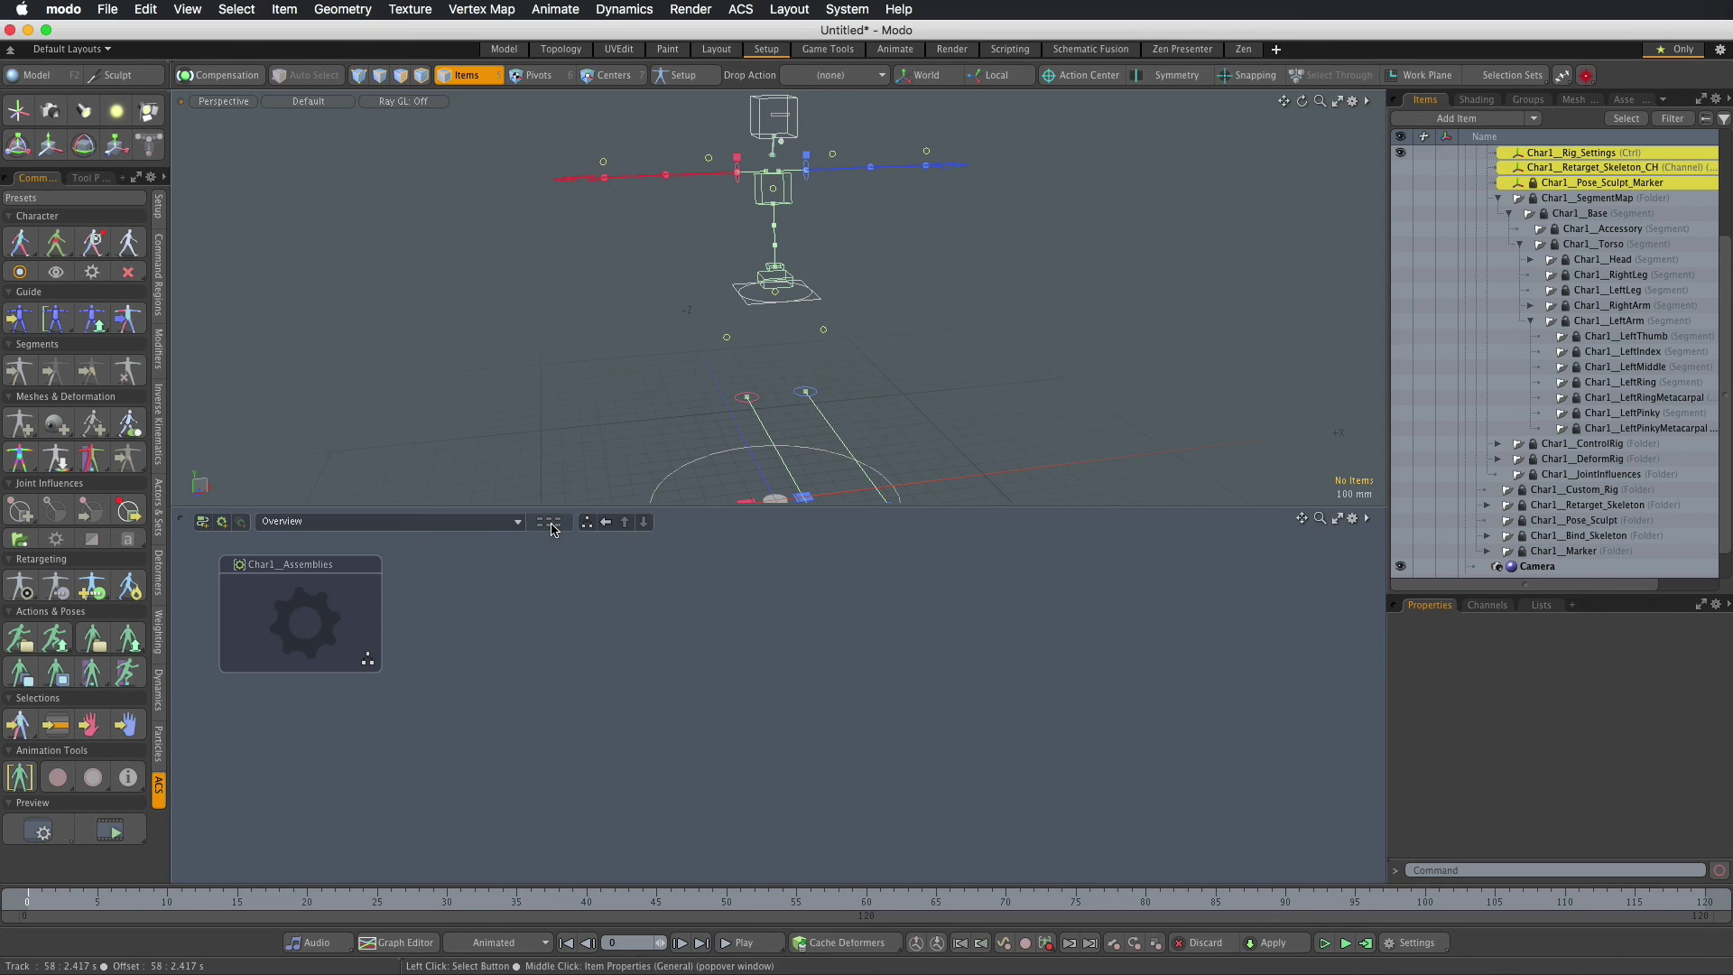
{"action": "left_click", "coordinate": [289, 573]}
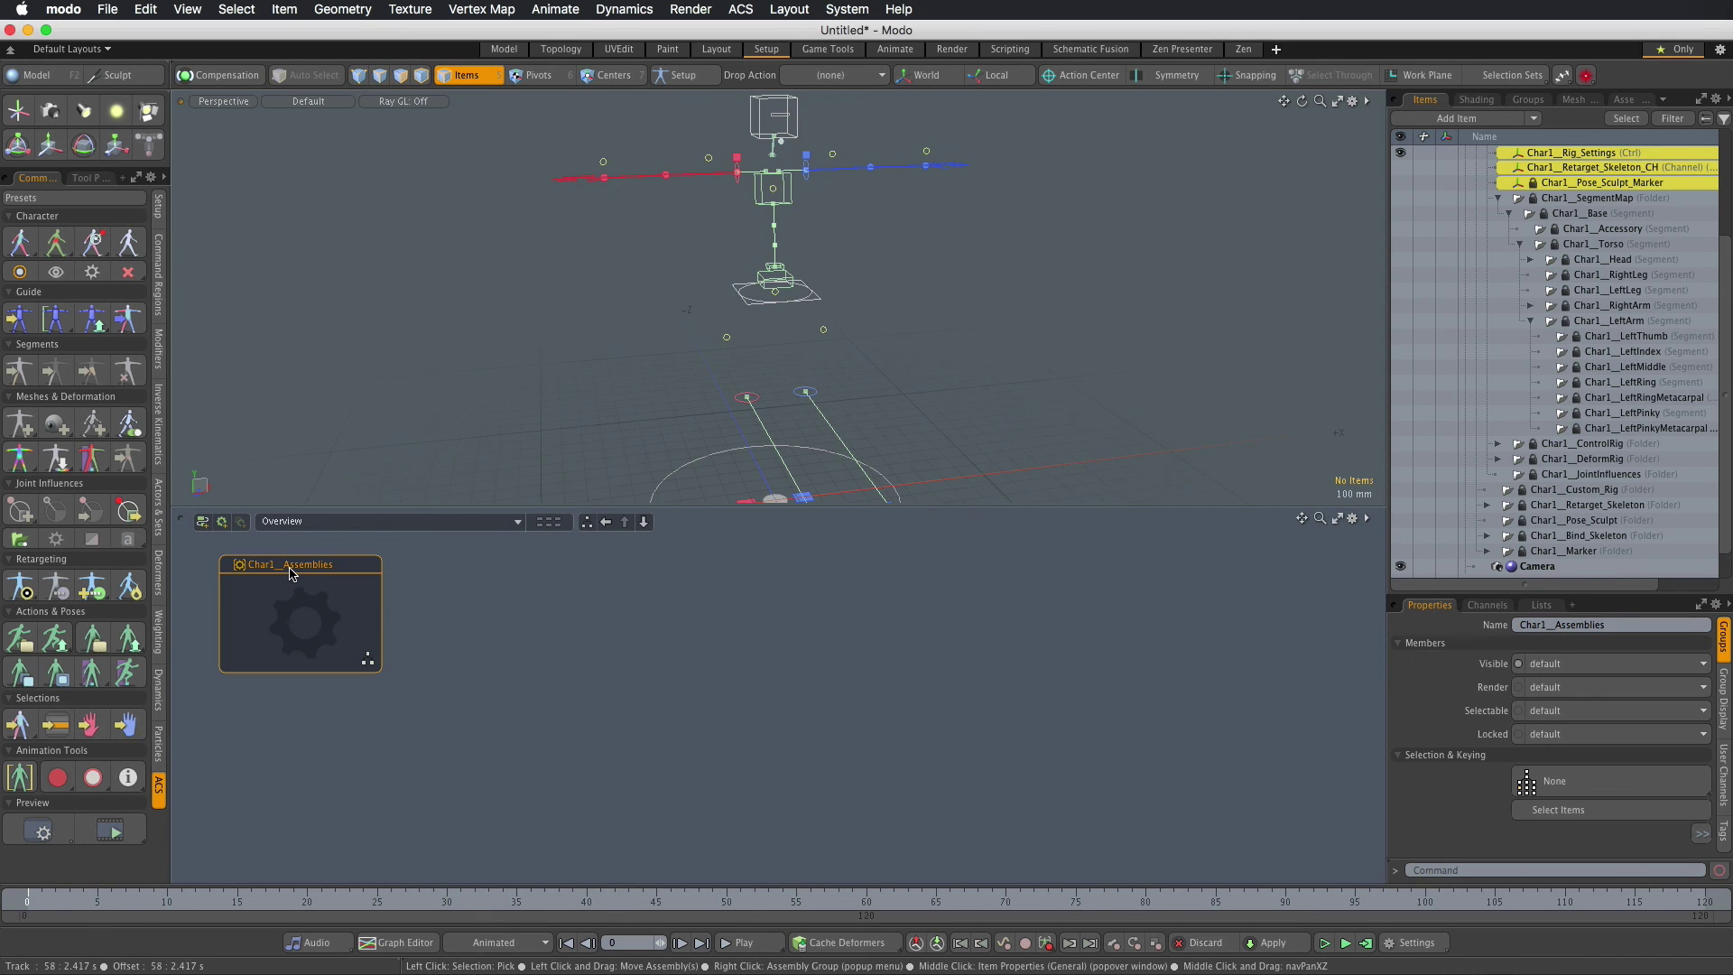